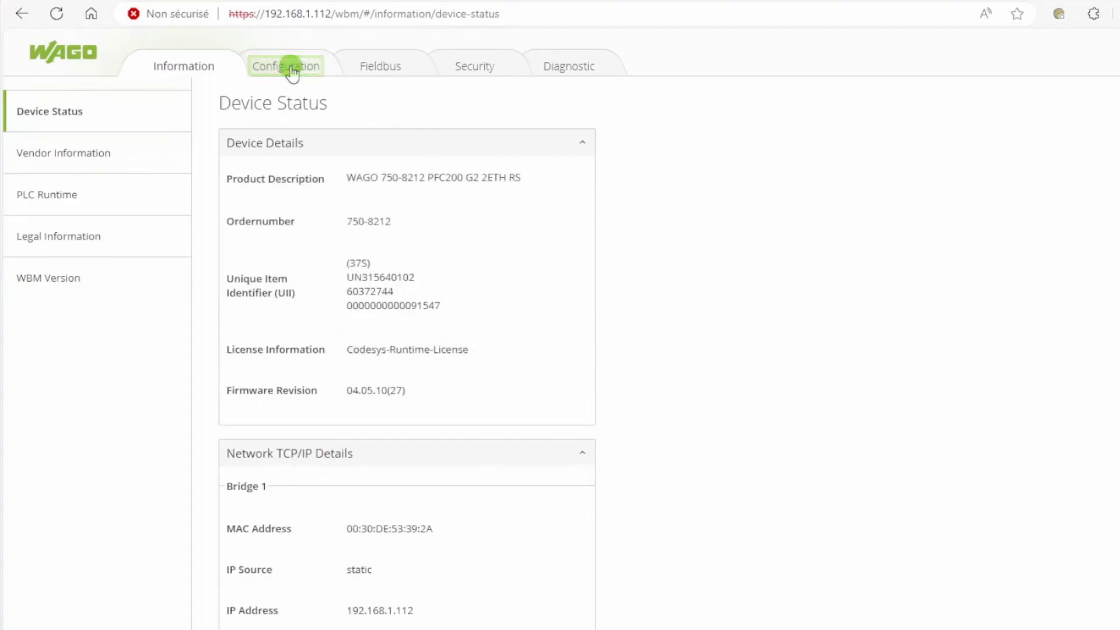
Assign port X2 to bridge 2 in the controller's Ethernet bridge configuration and submit the change
left_click(288, 67)
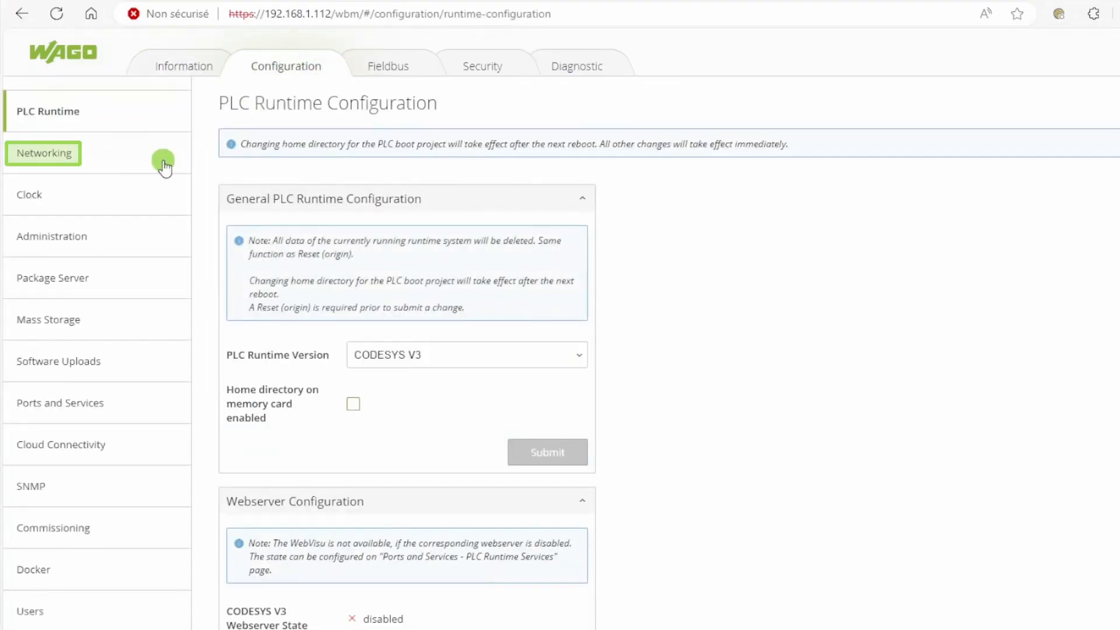
left_click(163, 159)
left_click(152, 237)
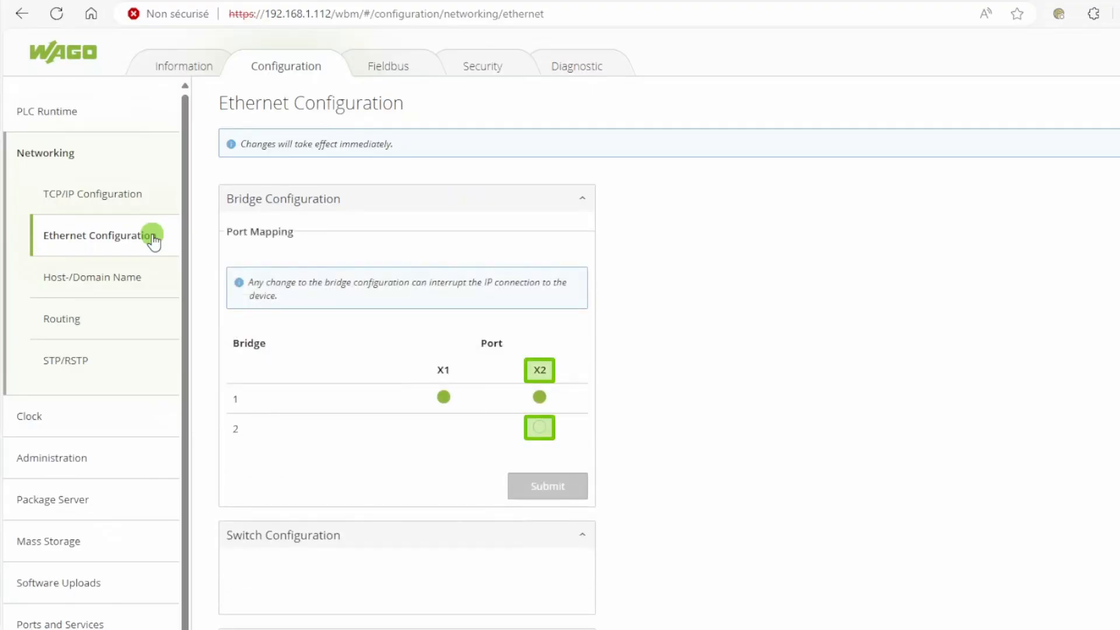
left_click(540, 428)
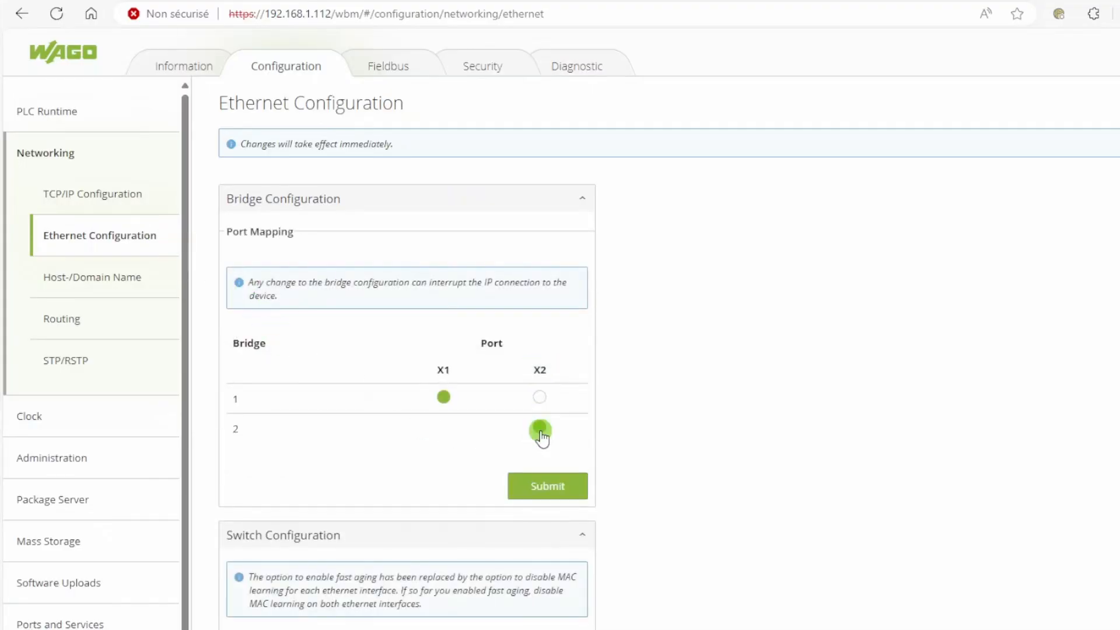
left_click(548, 487)
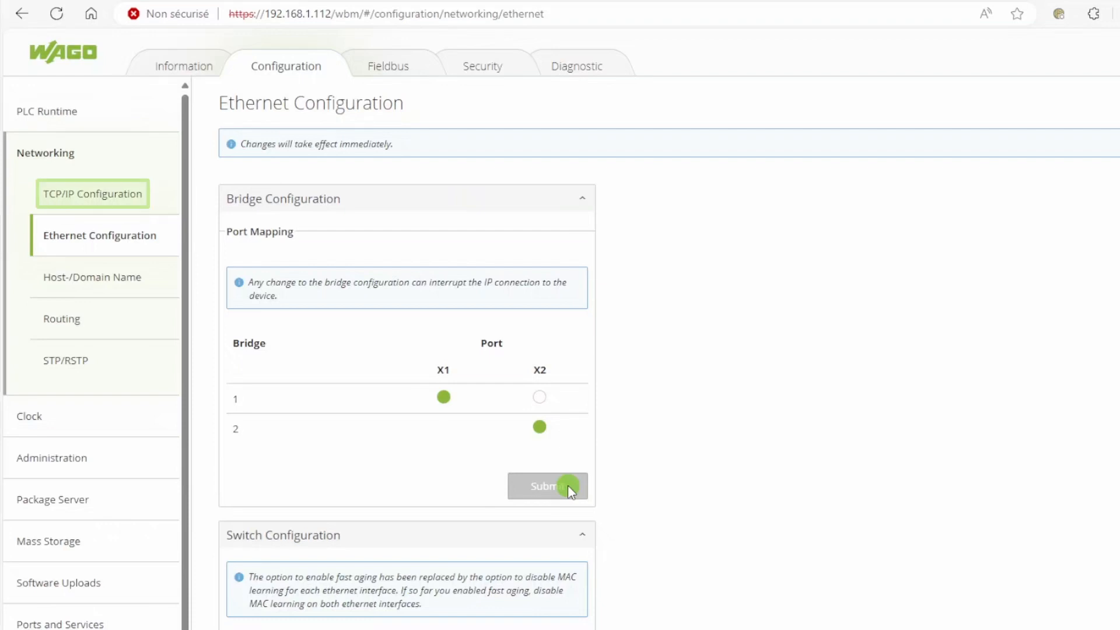
Set the IP source of Bridge 2 (br1) to External in the TCP/IP configuration and apply it
left_click(141, 193)
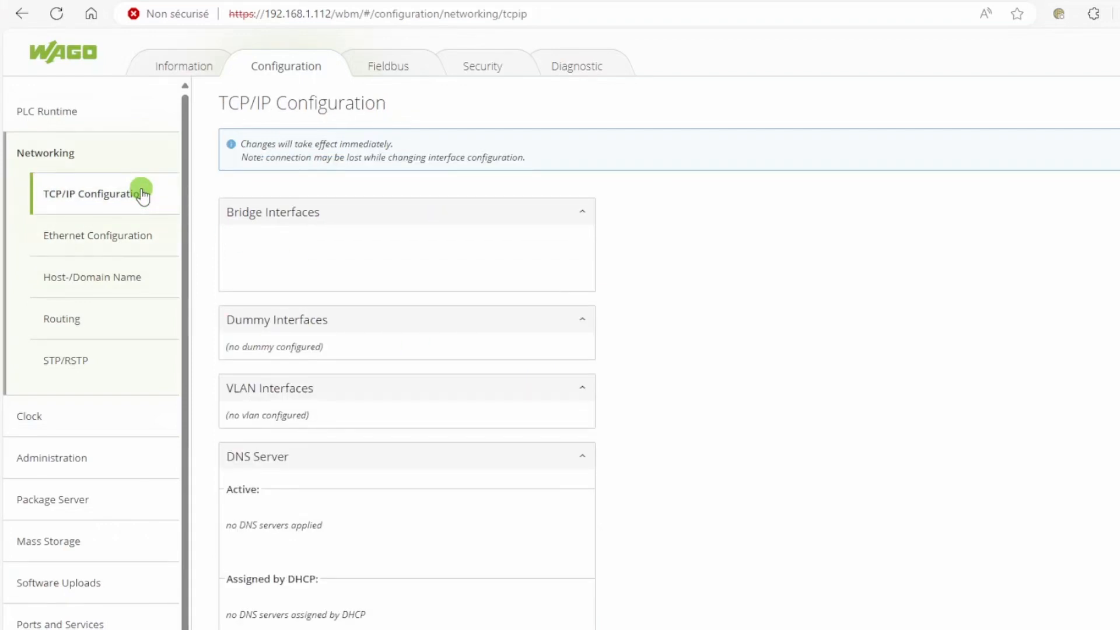
scroll(650, 298, "down", 8)
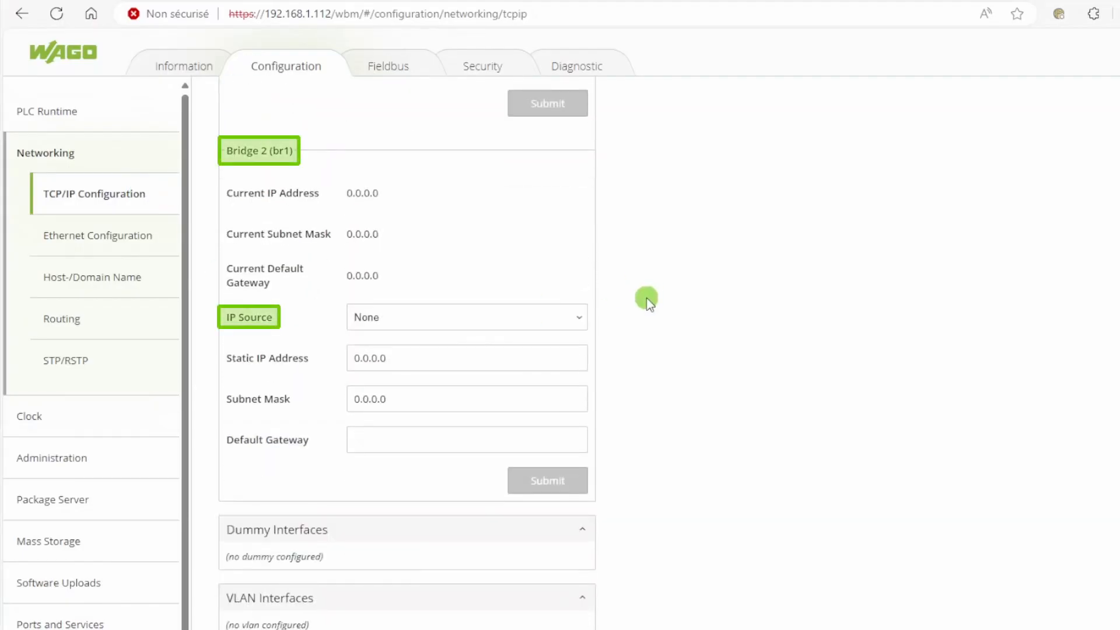
left_click(570, 318)
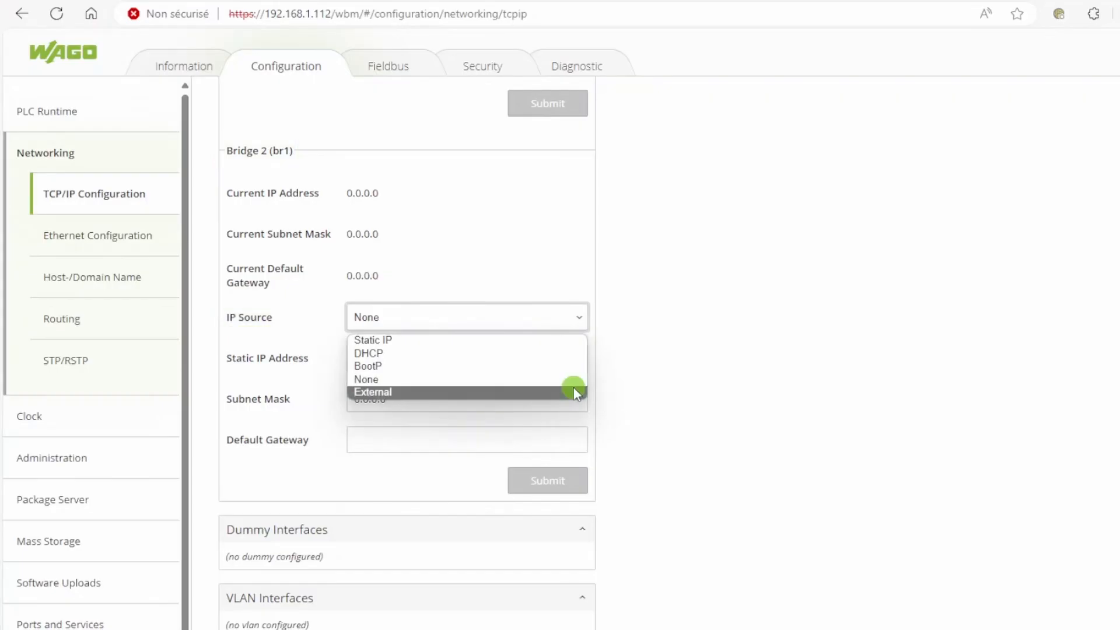
left_click(576, 392)
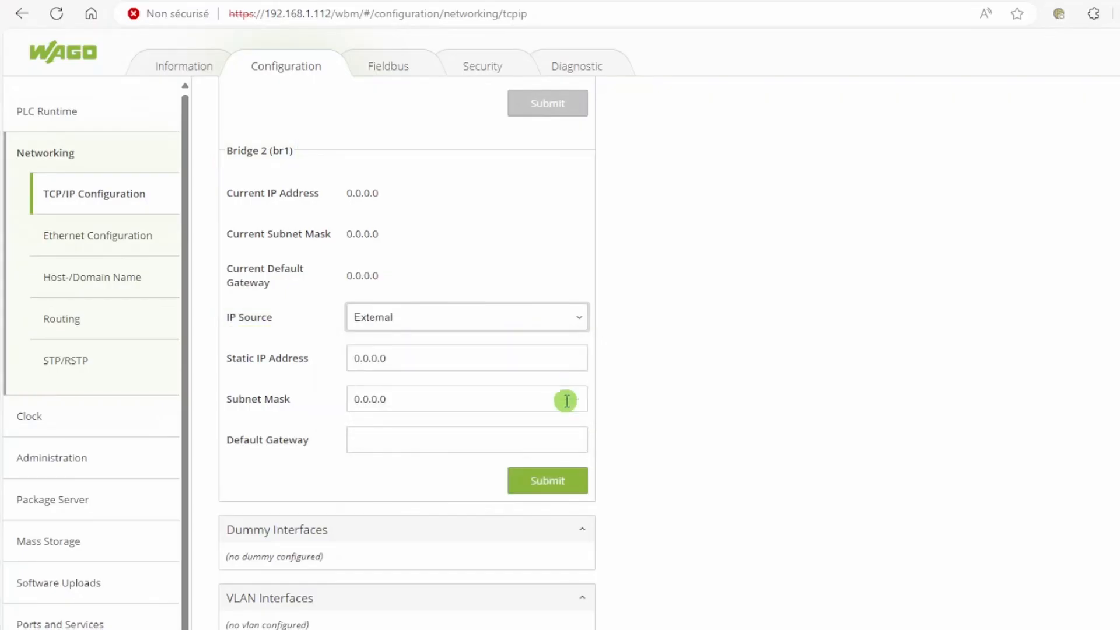
left_click(567, 478)
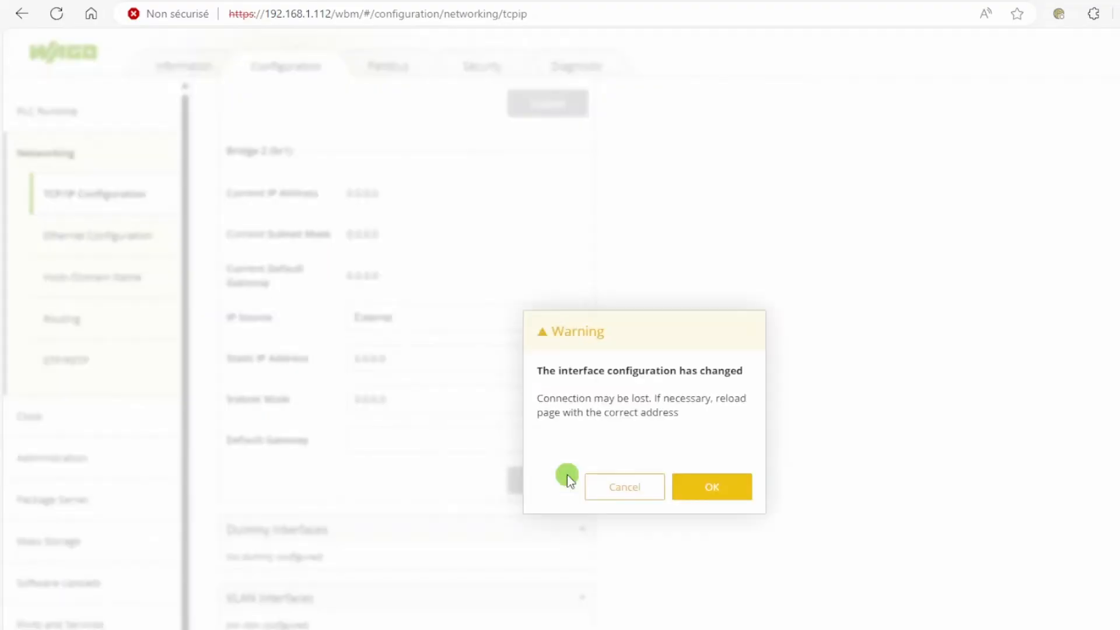
left_click(700, 486)
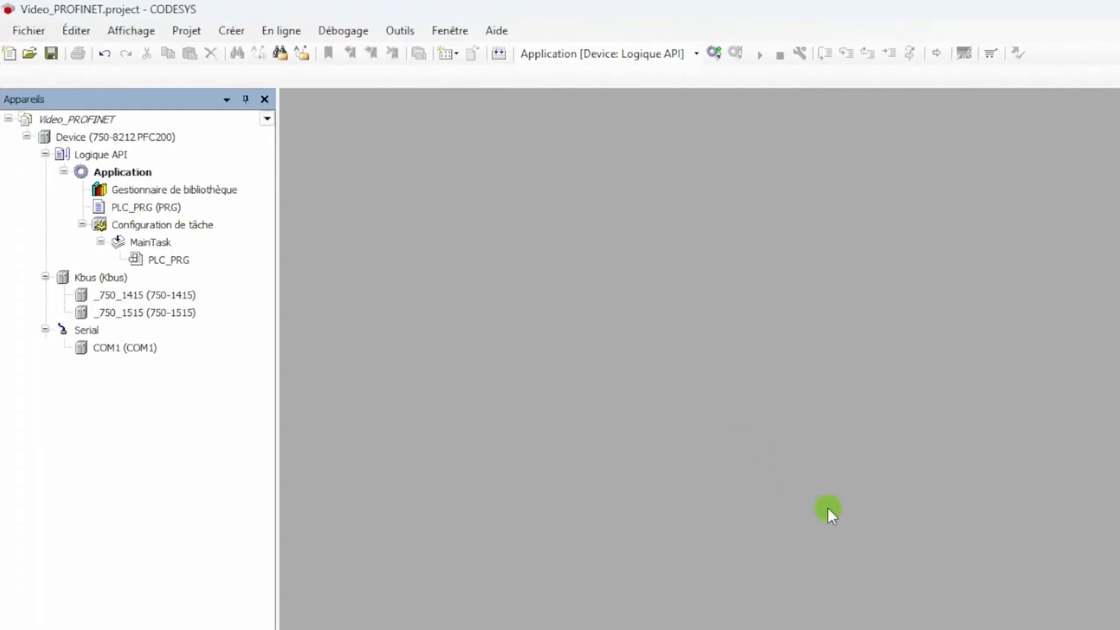
Switch to the CODESYS project and add the PROFINET E/S Ethernet adapter under Device (750-8212 PFC200)
left_click(238, 138)
right_click(238, 138)
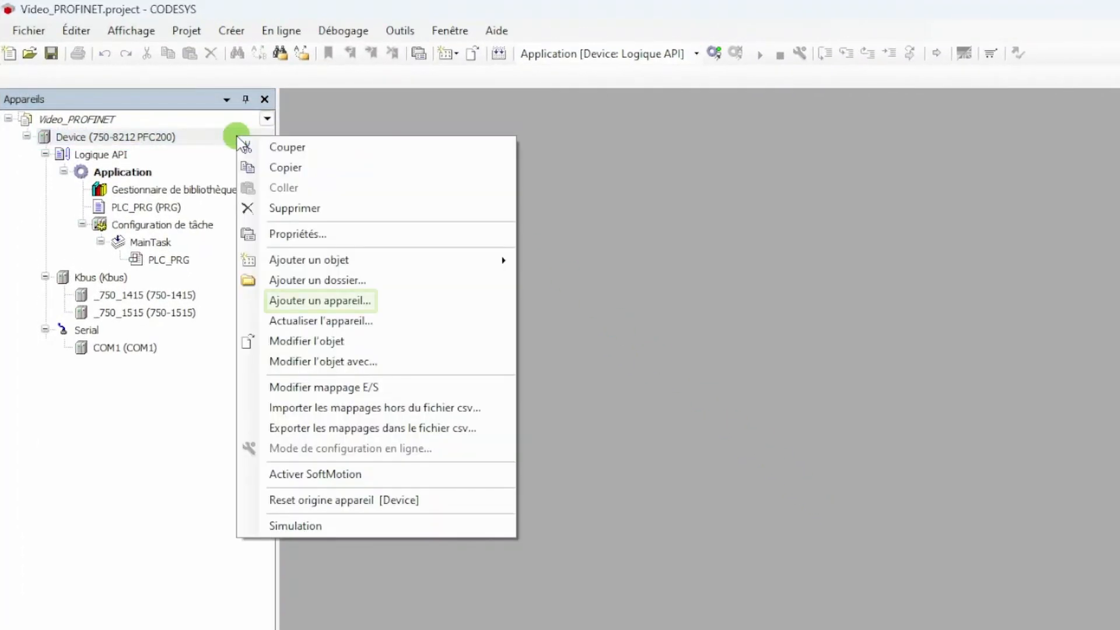
left_click(298, 298)
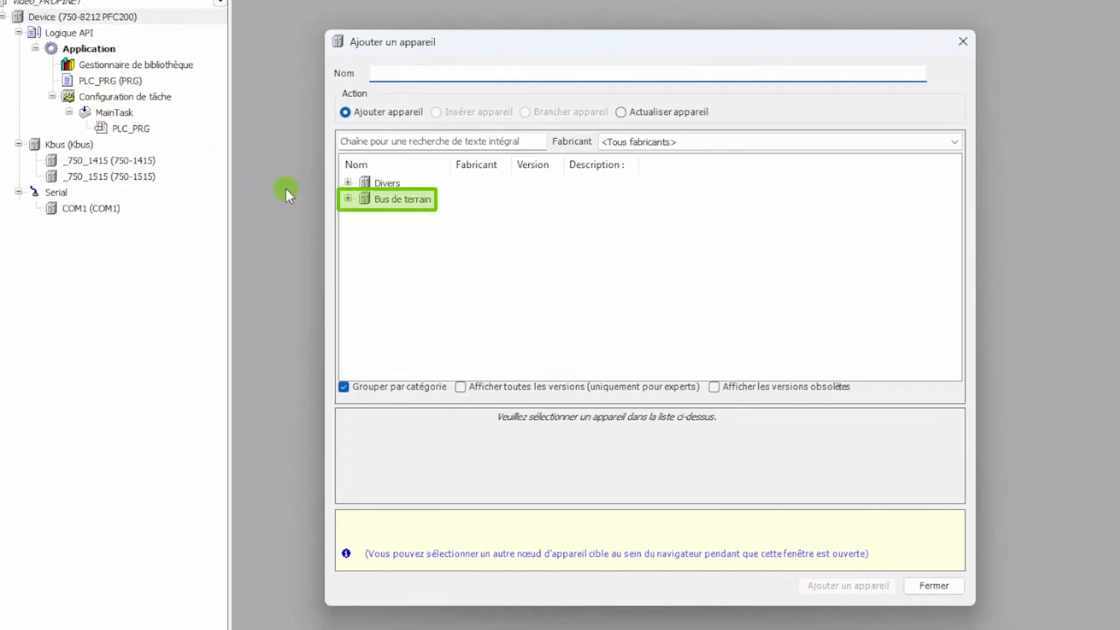
left_click(349, 200)
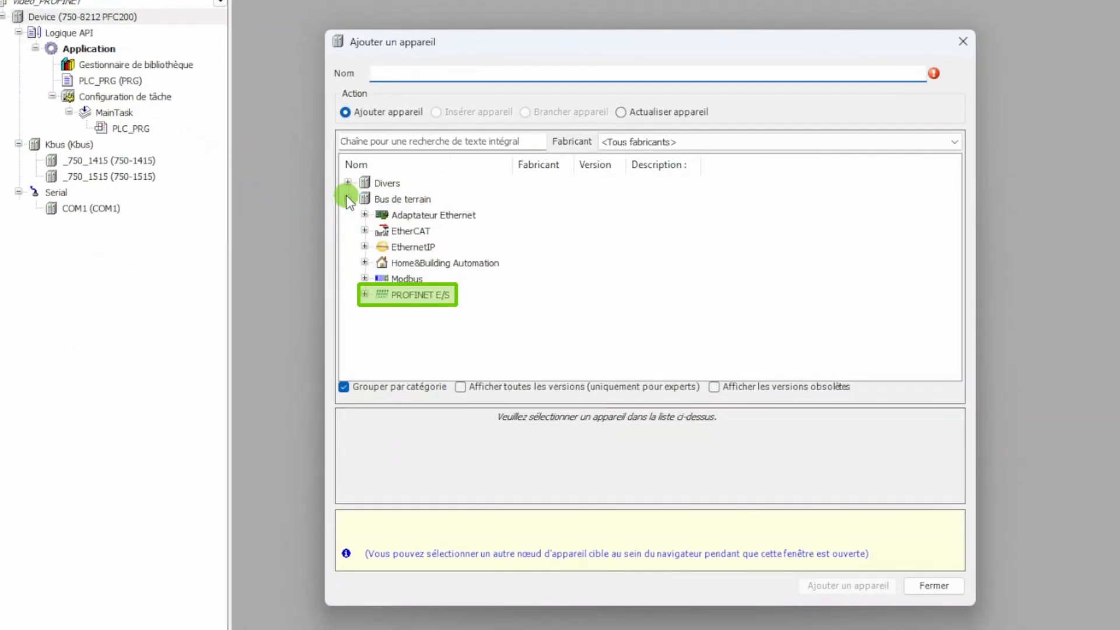
left_click(364, 294)
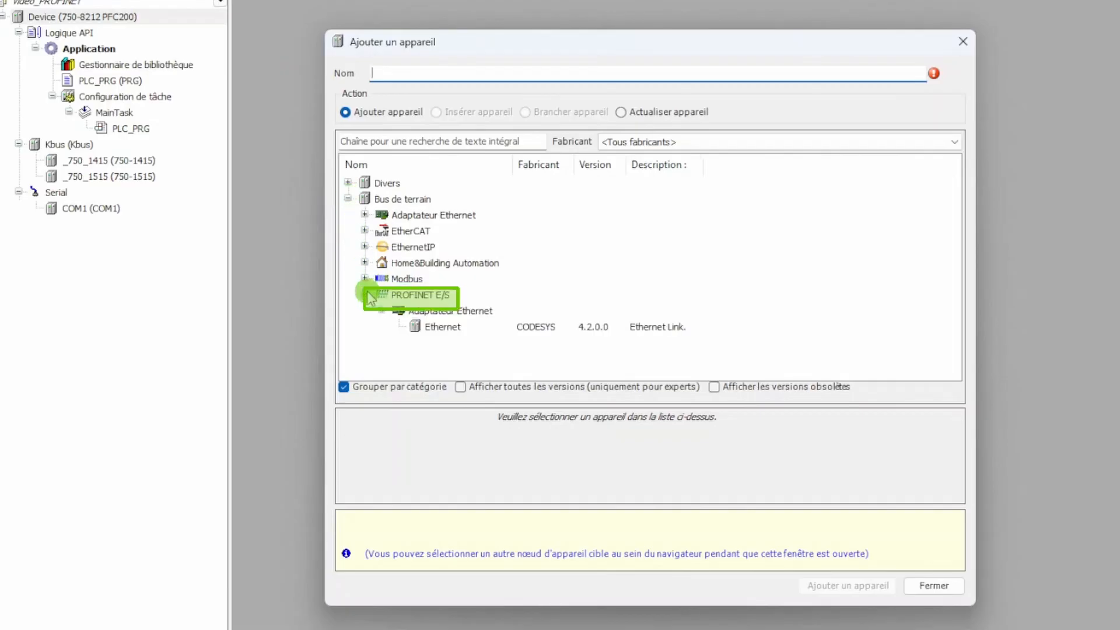
left_click(442, 327)
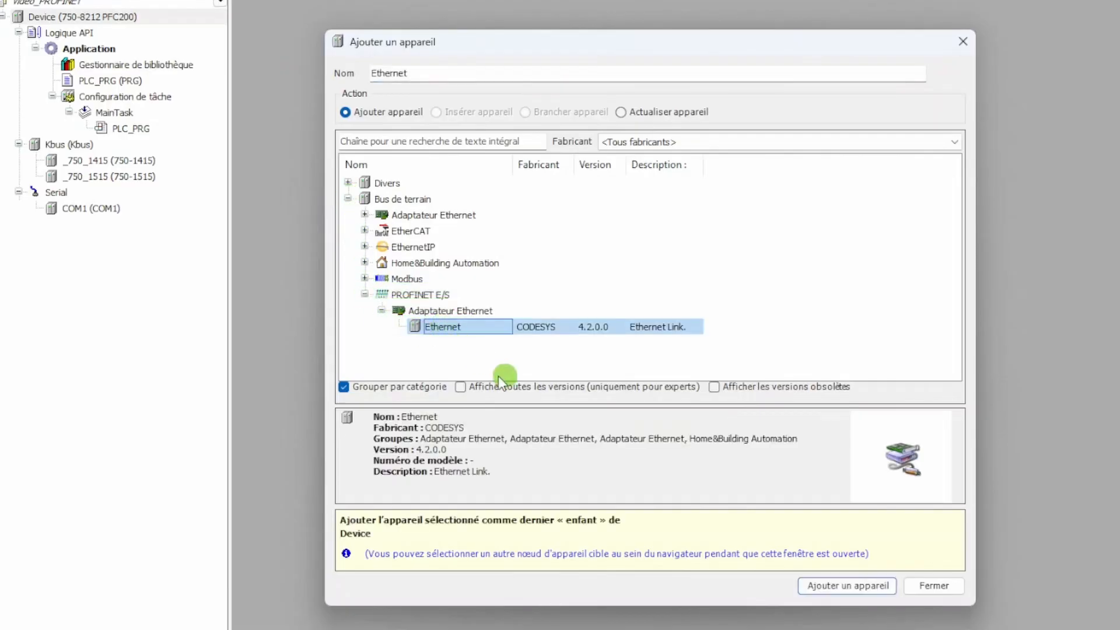
left_click(811, 585)
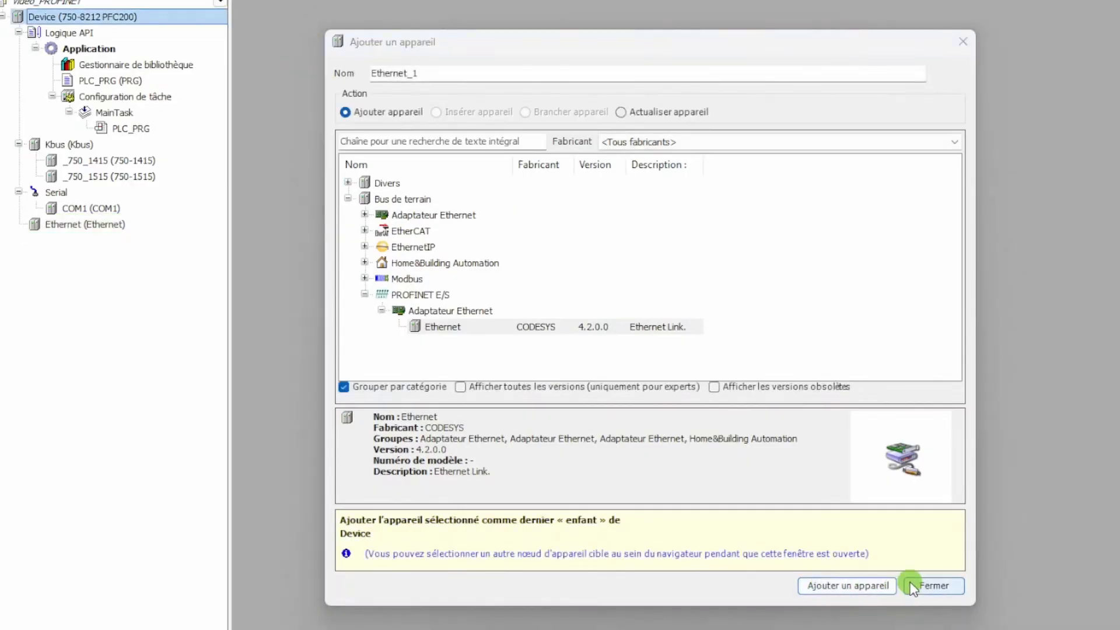
left_click(916, 585)
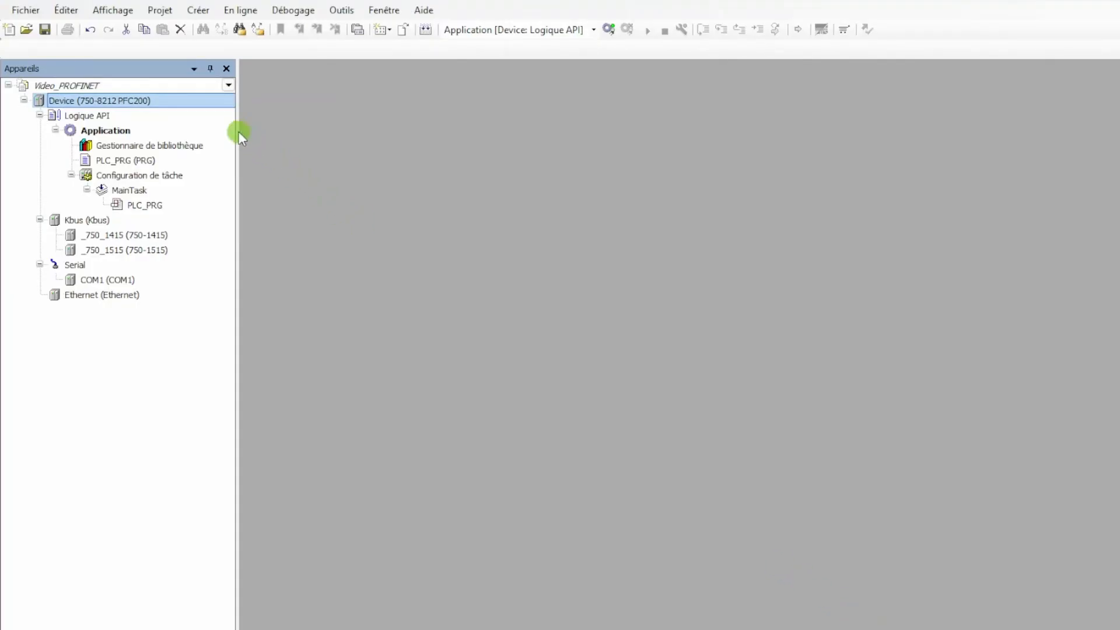
Set the target address to 192.168.1.112 in the communication settings of the PFC200 device
left_click(211, 107)
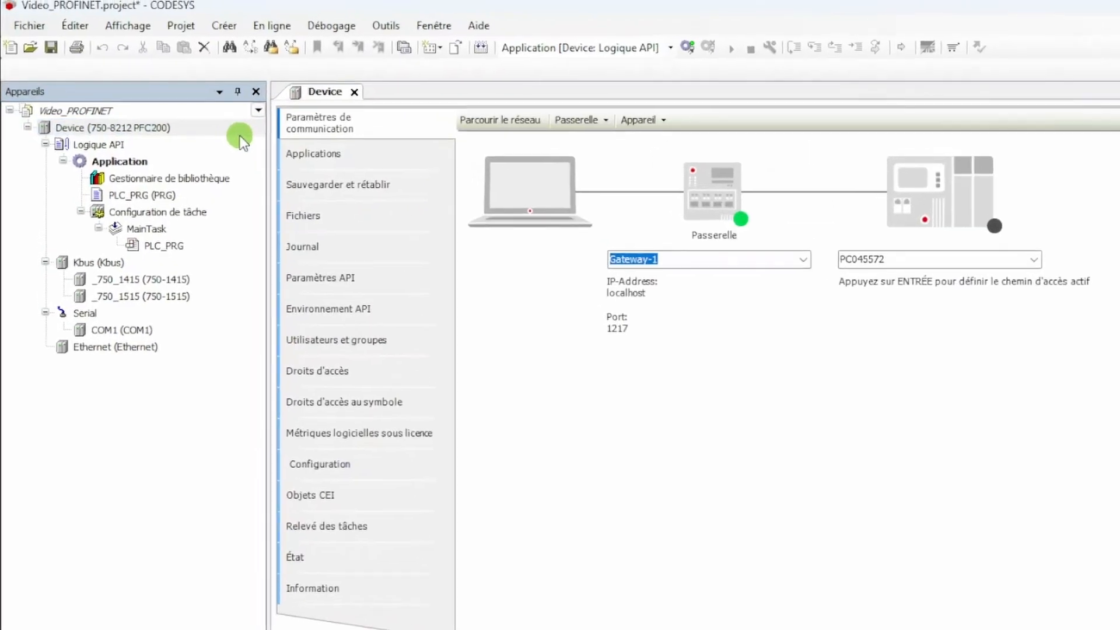
left_click(938, 275)
type("192")
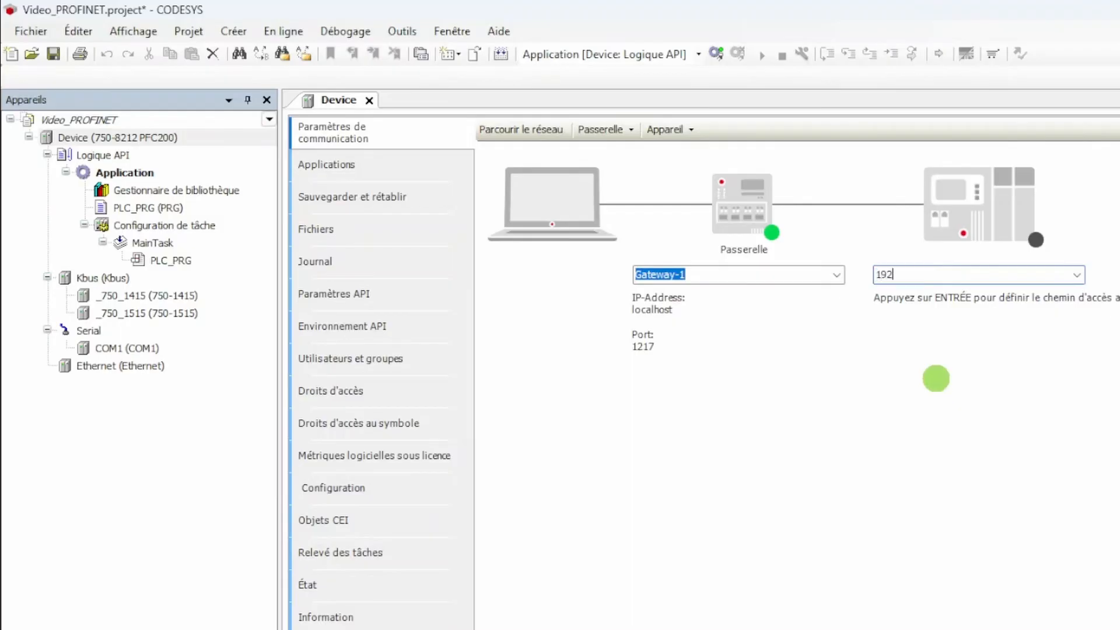
type(".168.1.112")
key("Return")
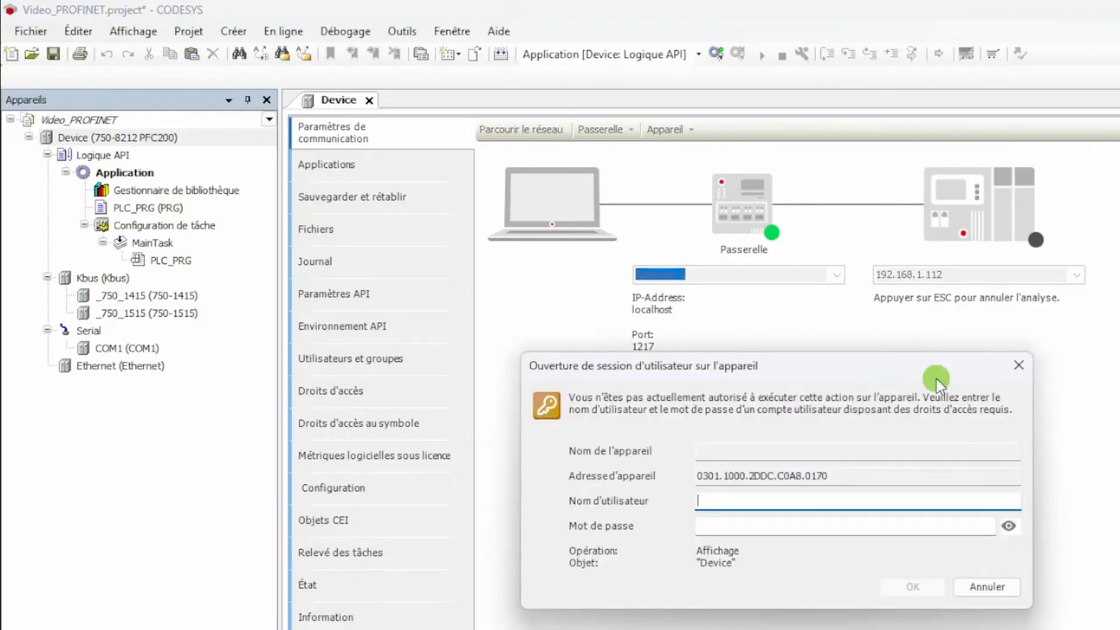
Log in to the device as admin with the account password
type("admin")
key("Tab")
type("wag")
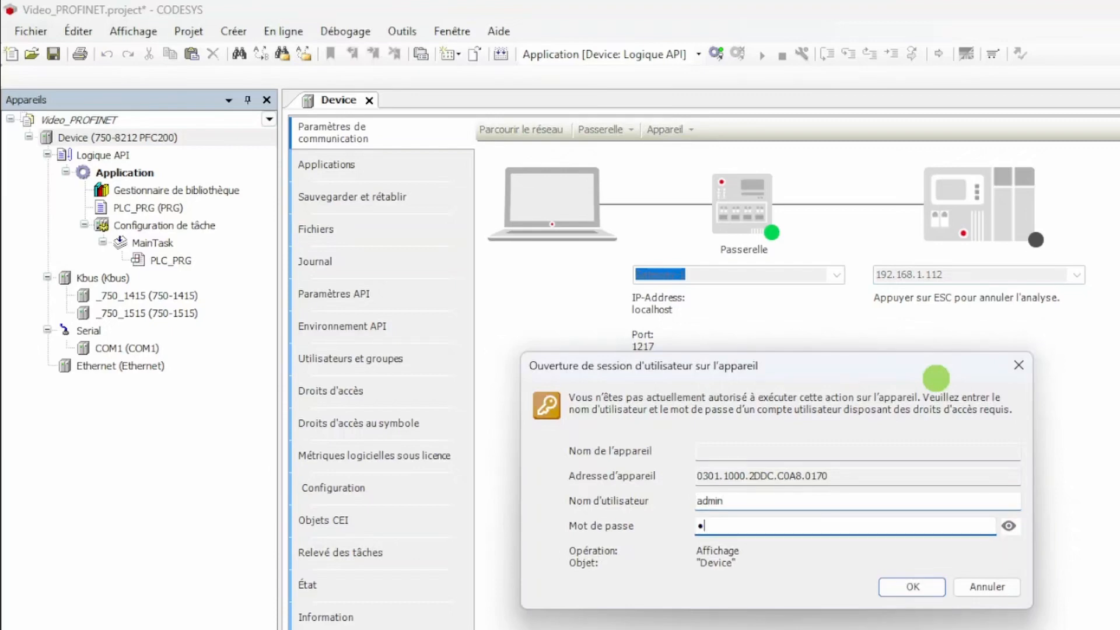
type("o")
key("Return")
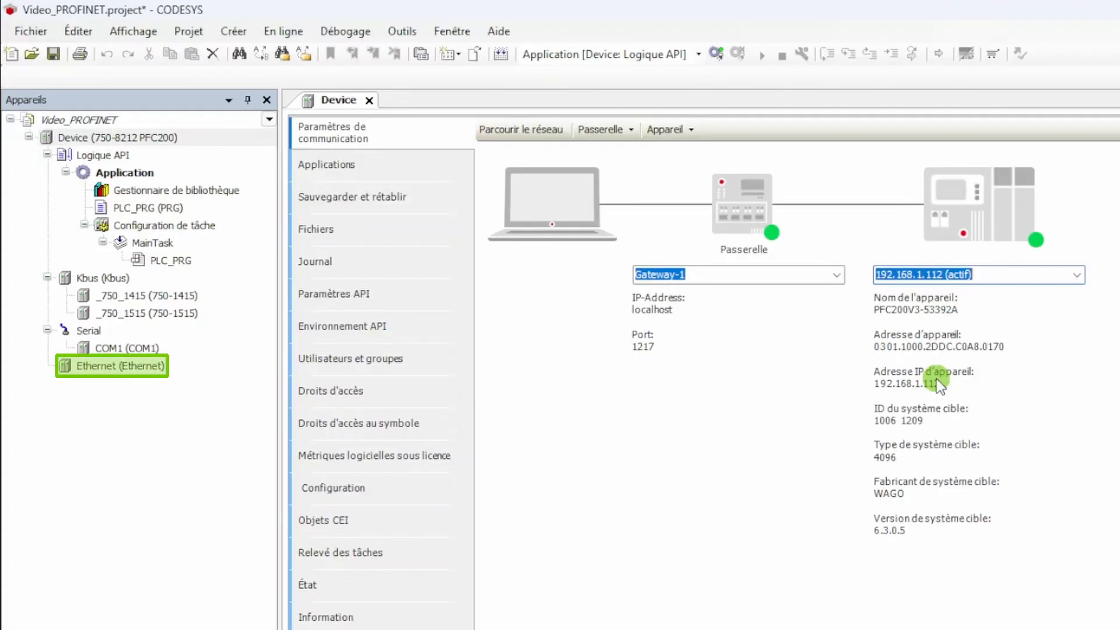
Assign network interface br1 to the Ethernet adapter
double_click(234, 365)
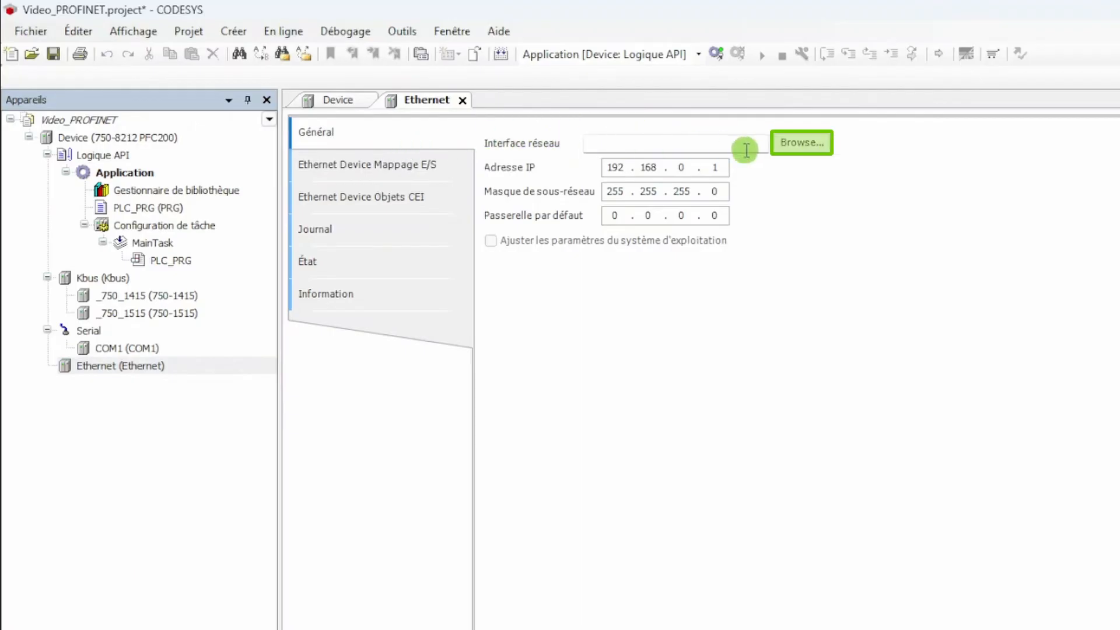
left_click(804, 145)
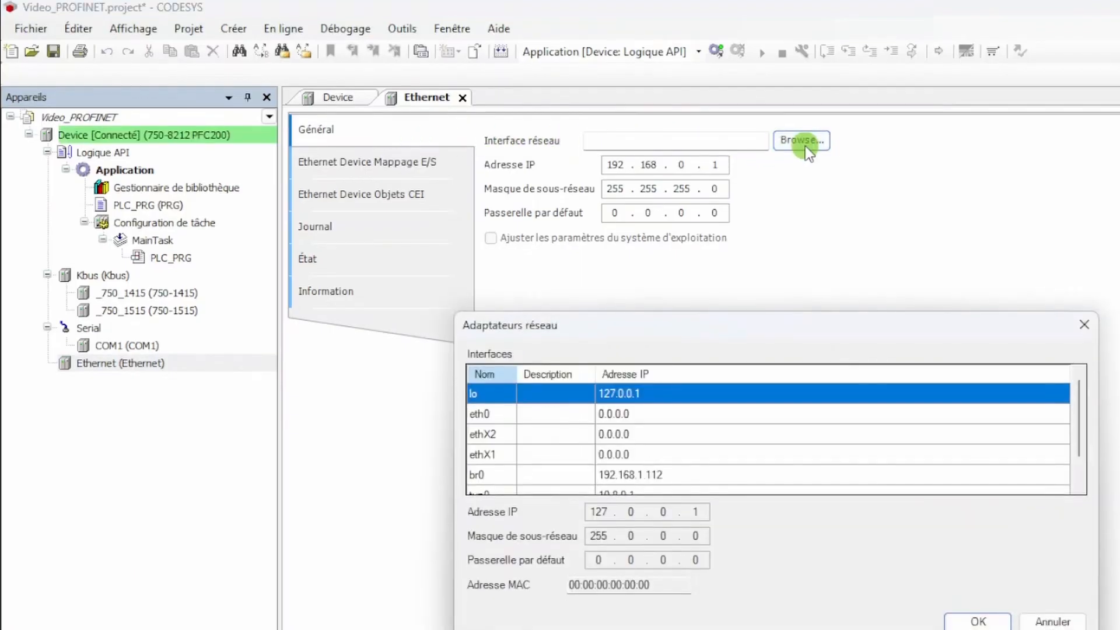
scroll(754, 460, "down", 2)
left_click(751, 484)
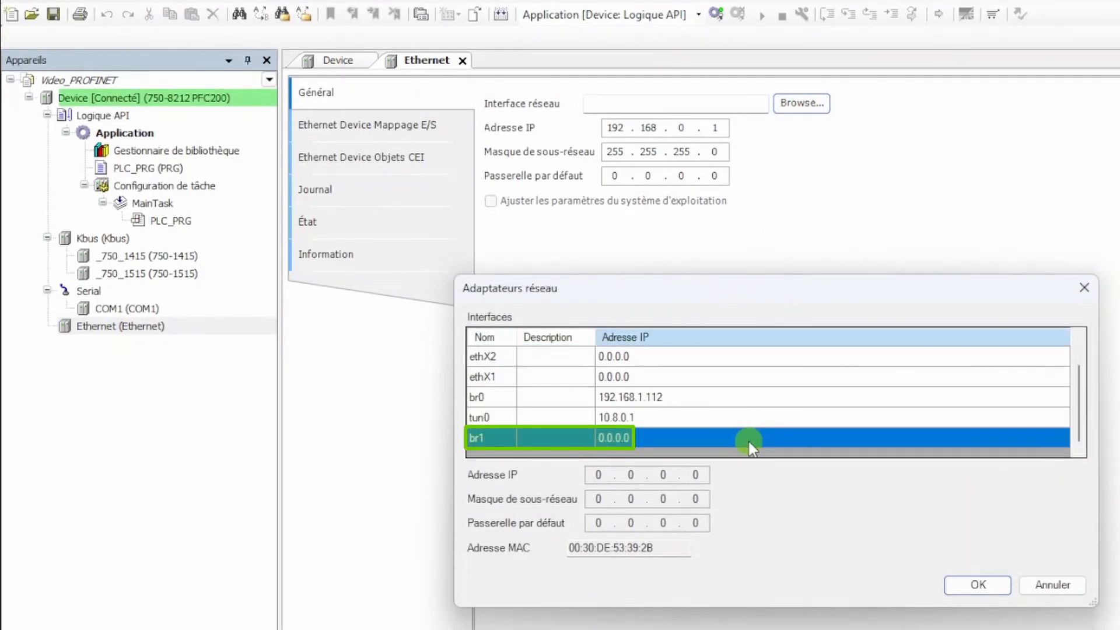
left_click(955, 591)
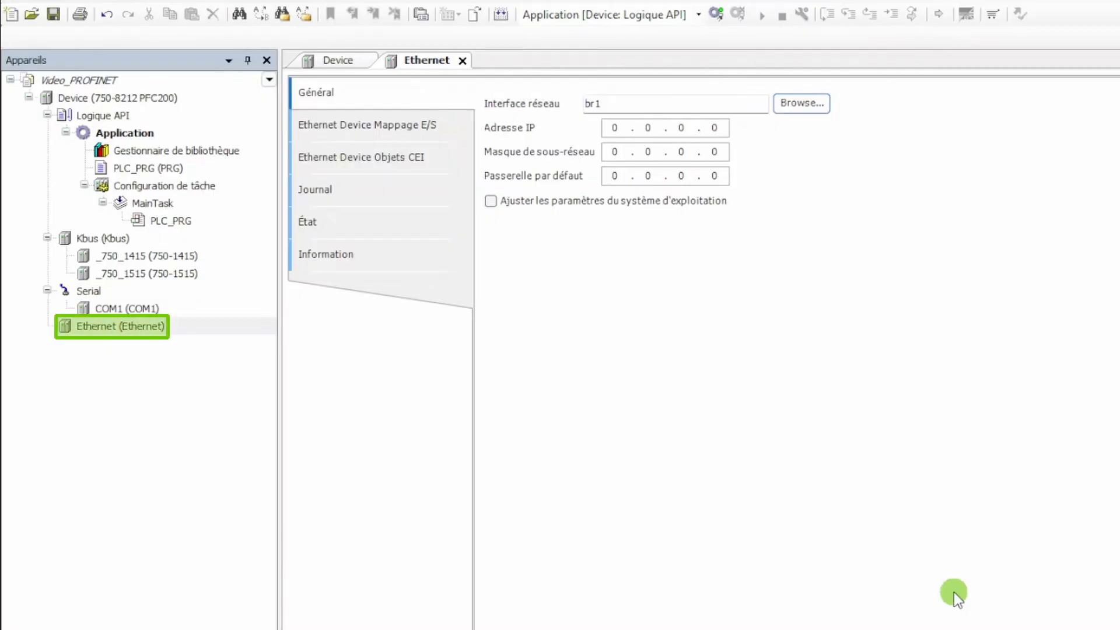
Add a CODESYS PROFINET Device from the Module E/S PROFINET category under the Ethernet adapter
right_click(241, 326)
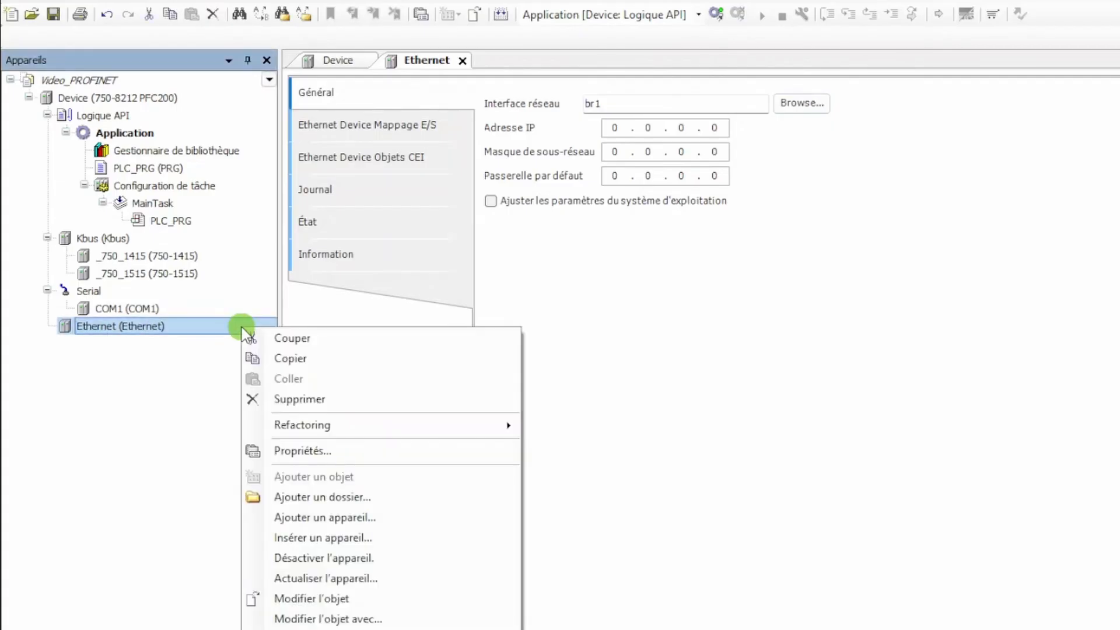
left_click(338, 517)
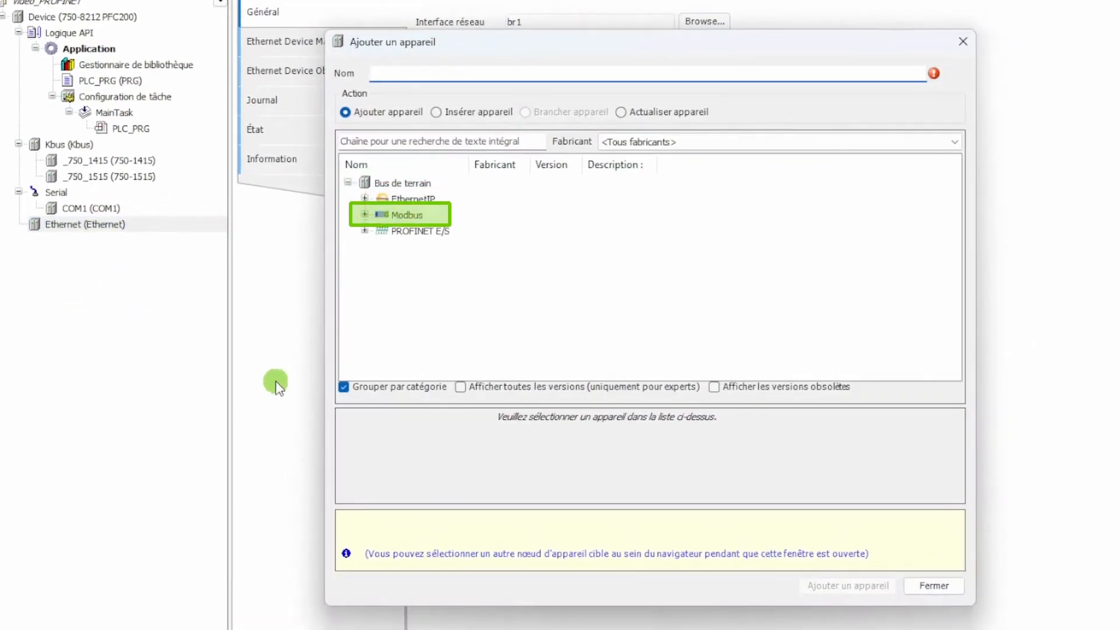
left_click(365, 231)
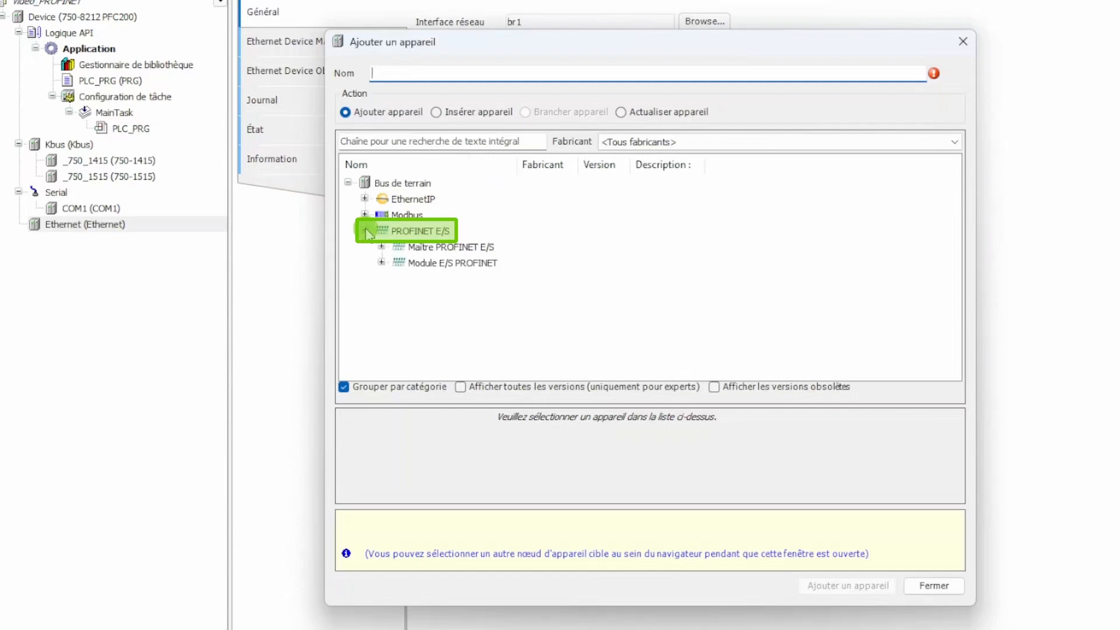
left_click(381, 263)
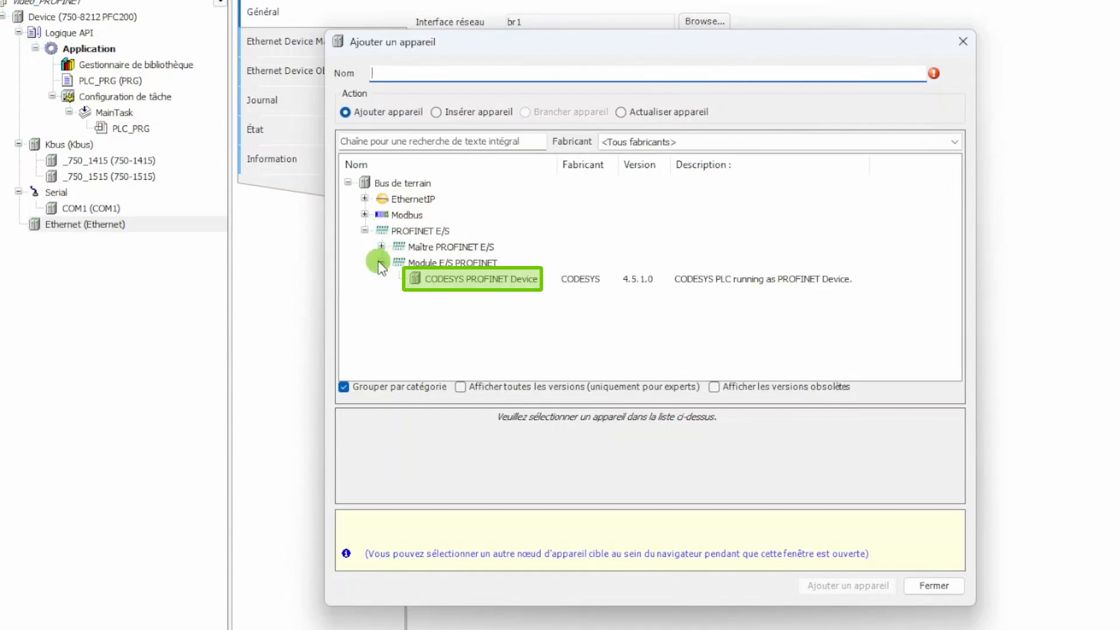
left_click(429, 280)
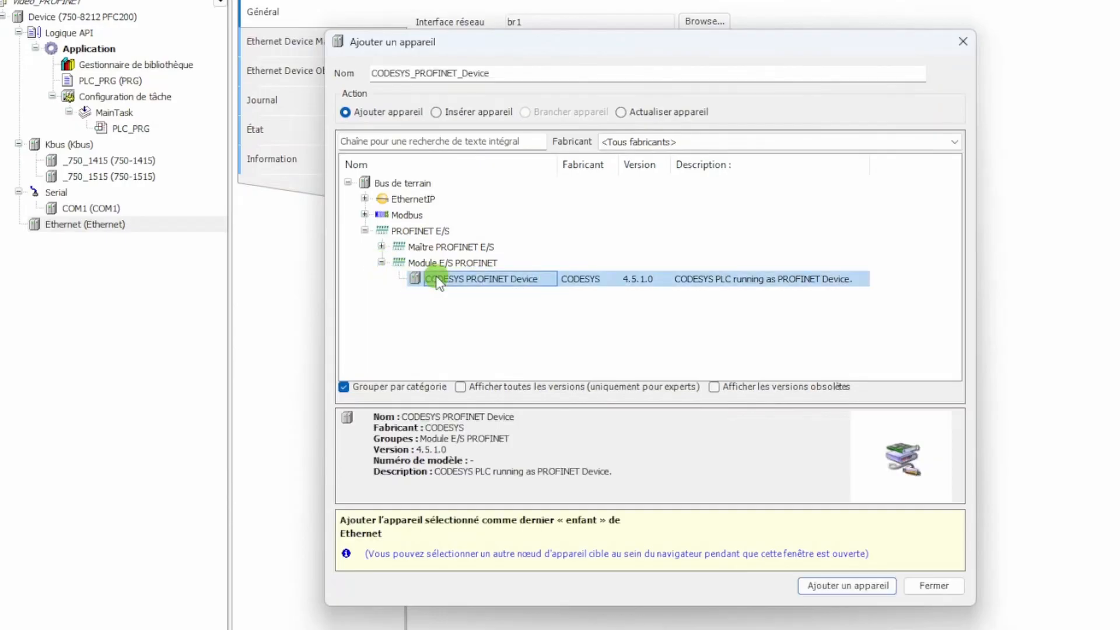
left_click(861, 585)
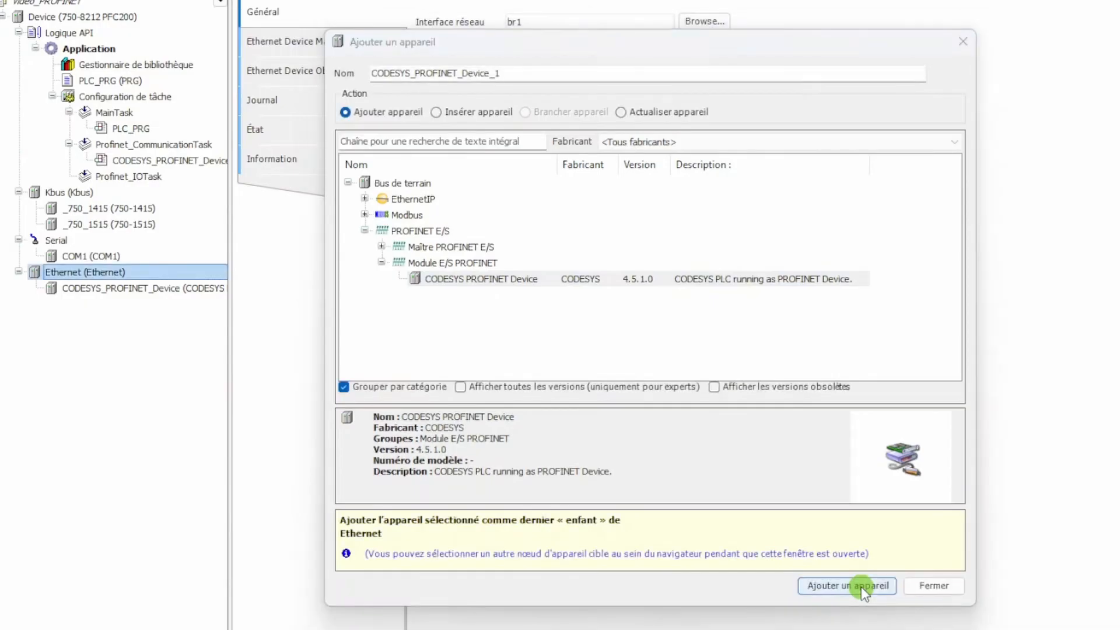
left_click(929, 586)
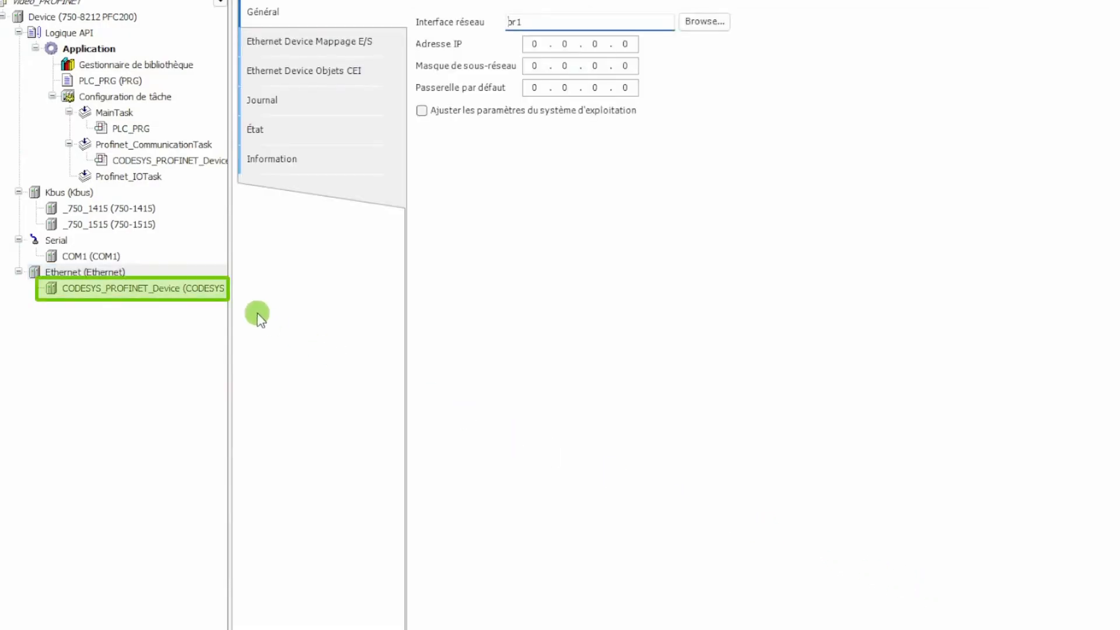
Set the CODESYS PROFINET device's IP and name assignment to "Utiliser les paramètres de projet"
double_click(217, 290)
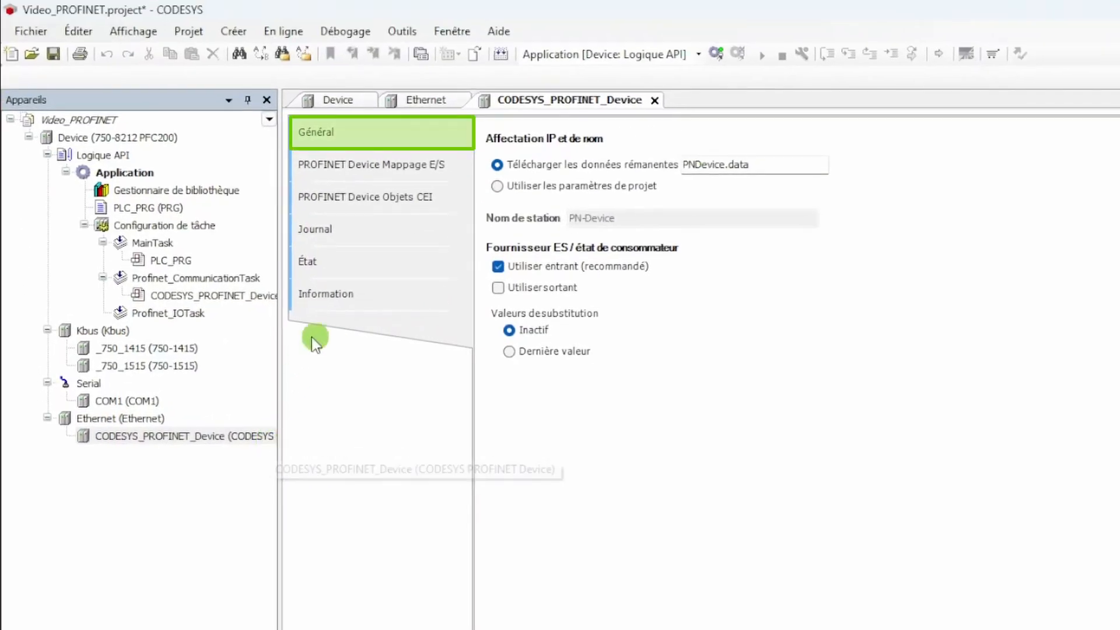
left_click(499, 185)
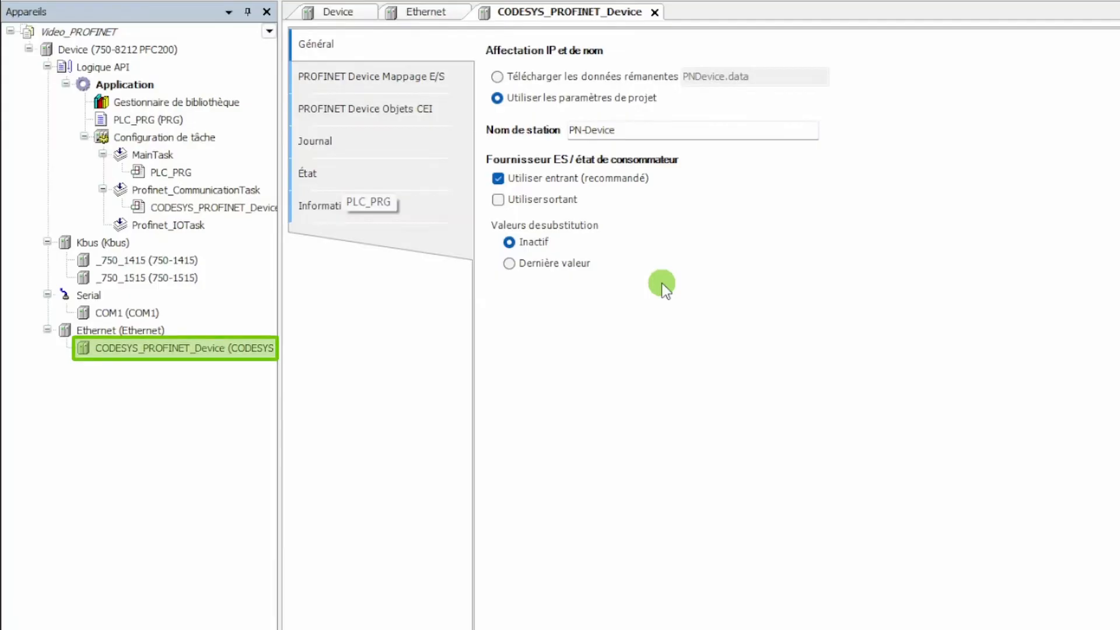
Add the InOut 64 Byte module from the Input/Output category under CODESYS_PROFINET_Device
right_click(239, 347)
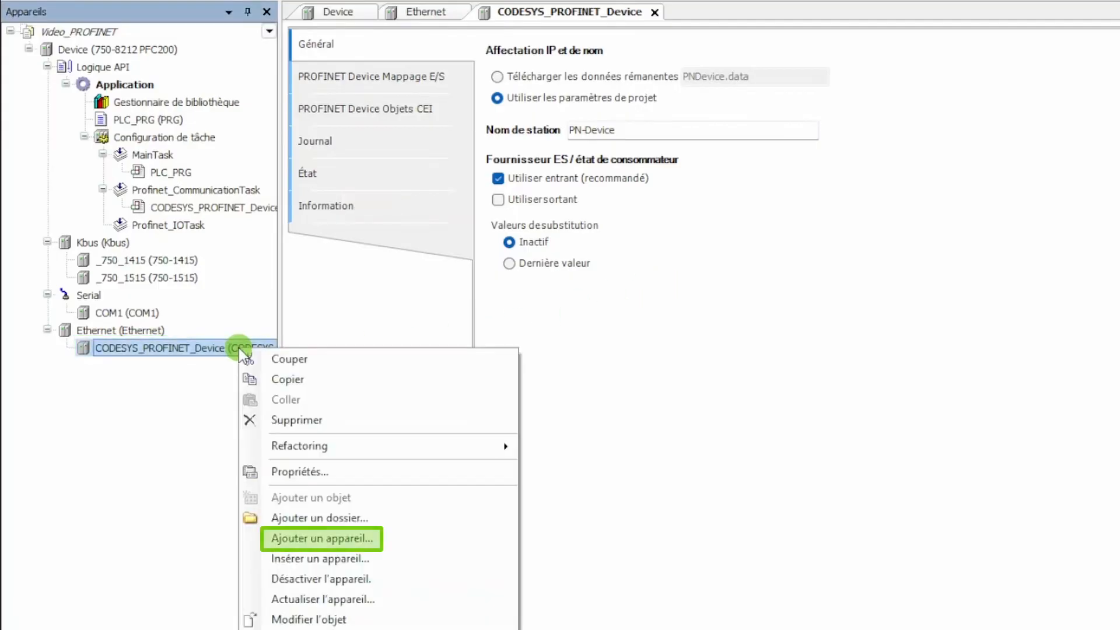
left_click(302, 539)
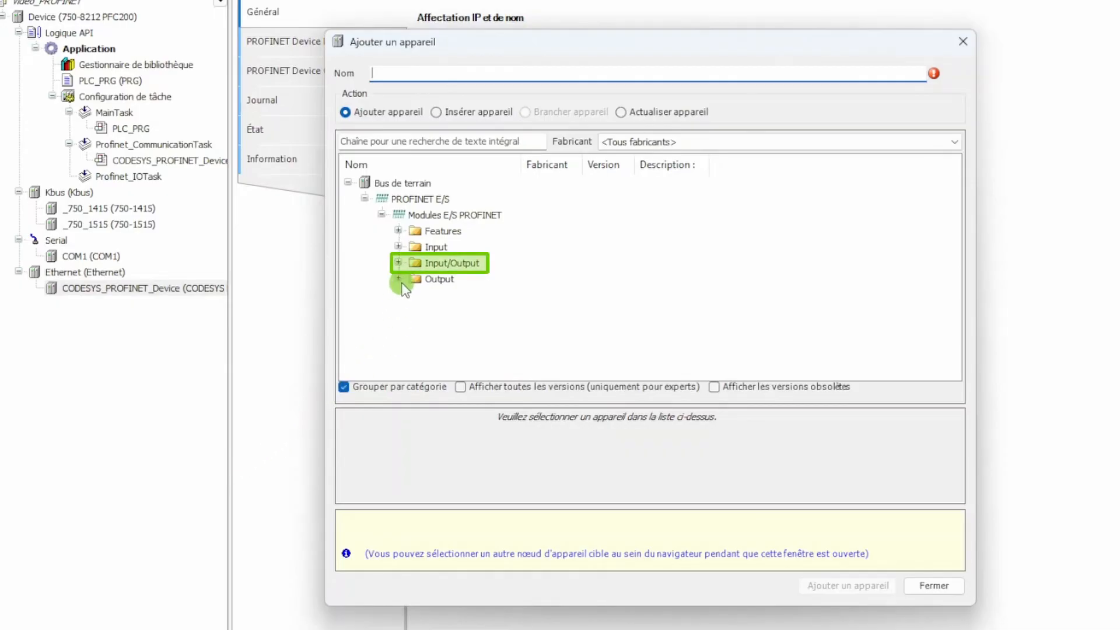
left_click(399, 263)
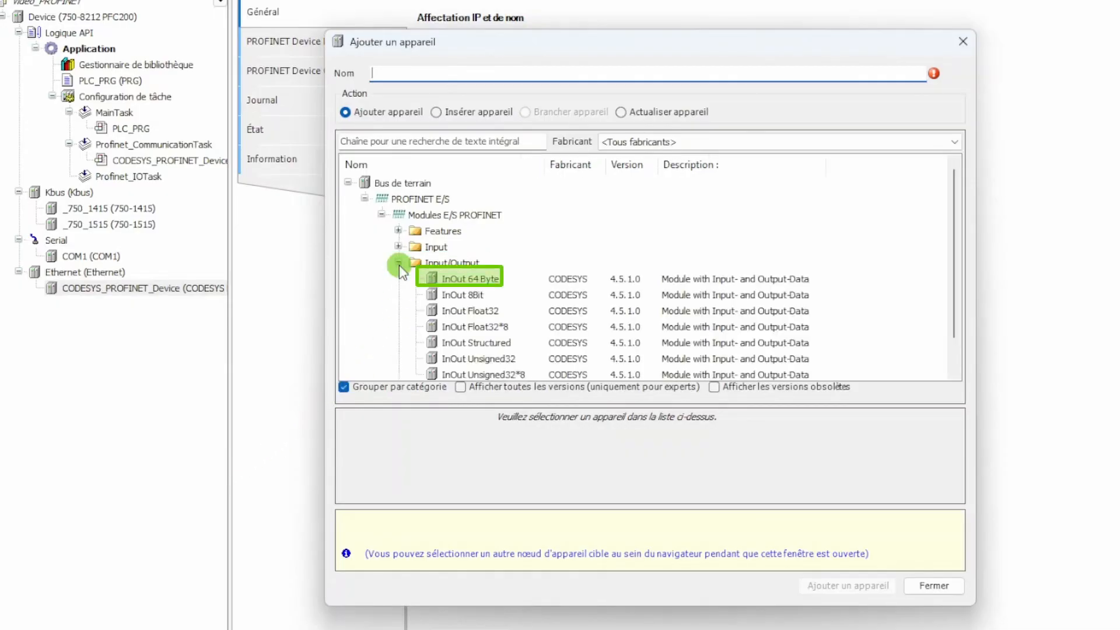
left_click(505, 279)
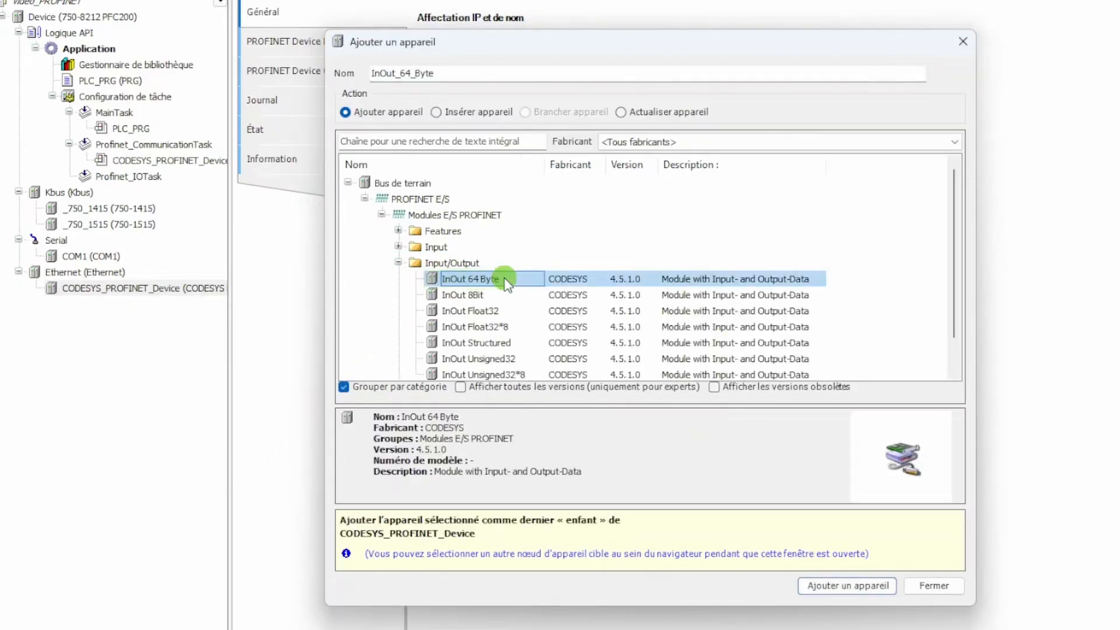
left_click(838, 587)
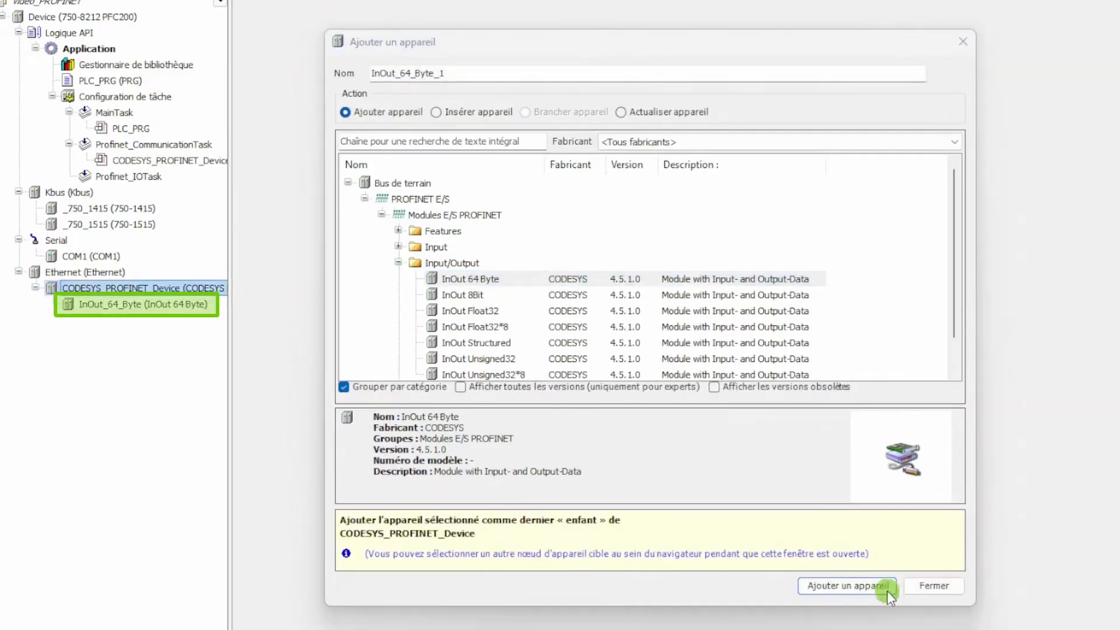
left_click(934, 586)
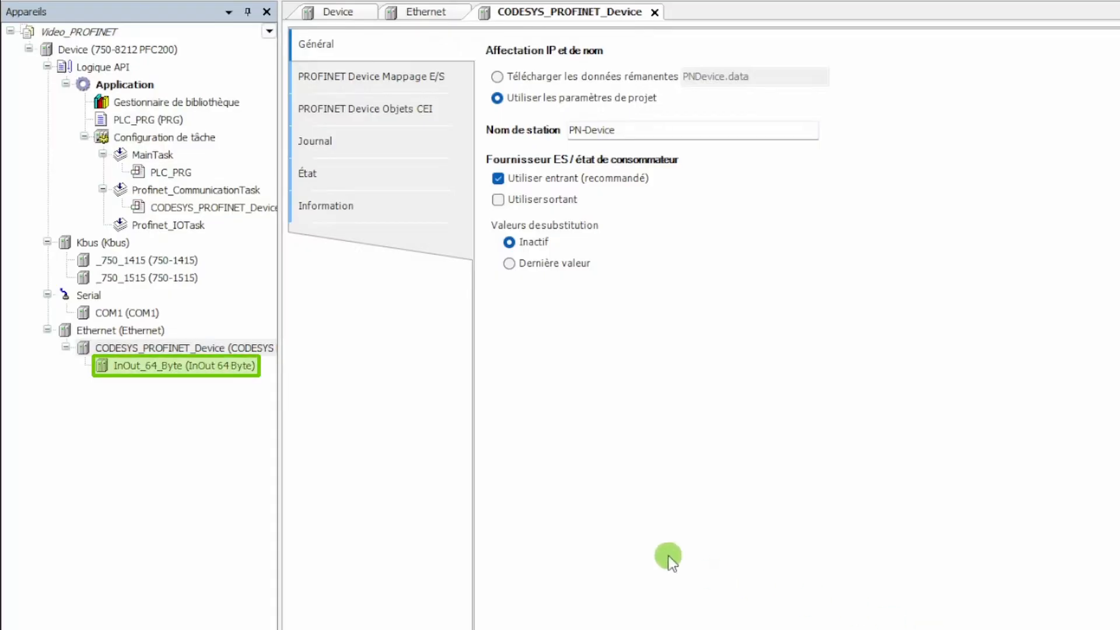
In the InOut_64_Byte module's I/O mapping, map the variables PN_Entrees to Input Data and PN_Sorties to Output Data
left_click(241, 366)
double_click(242, 367)
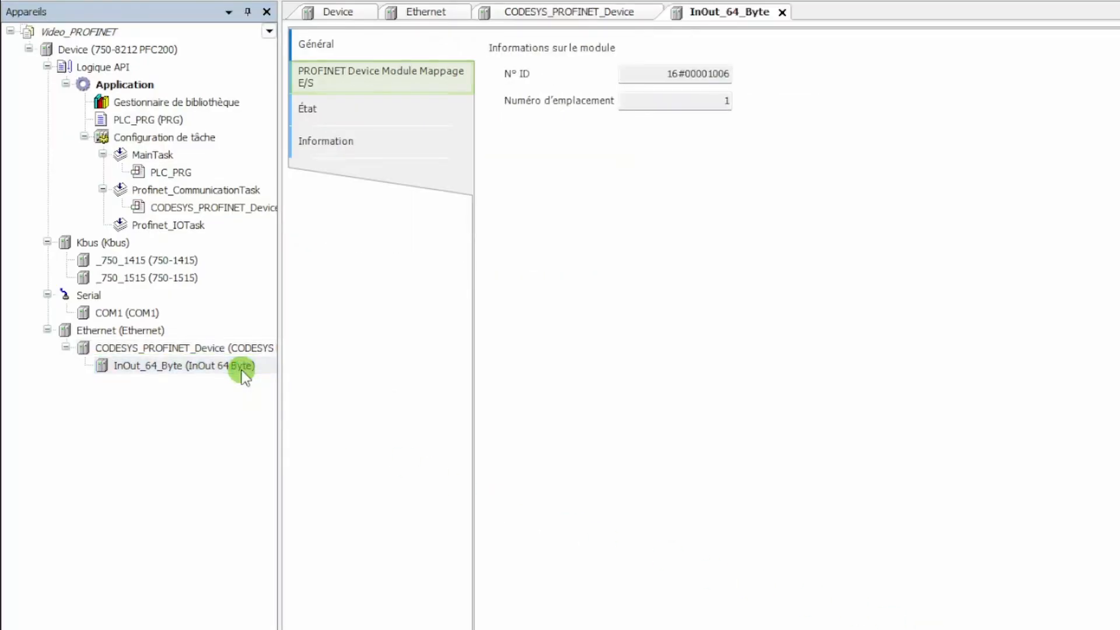
left_click(399, 82)
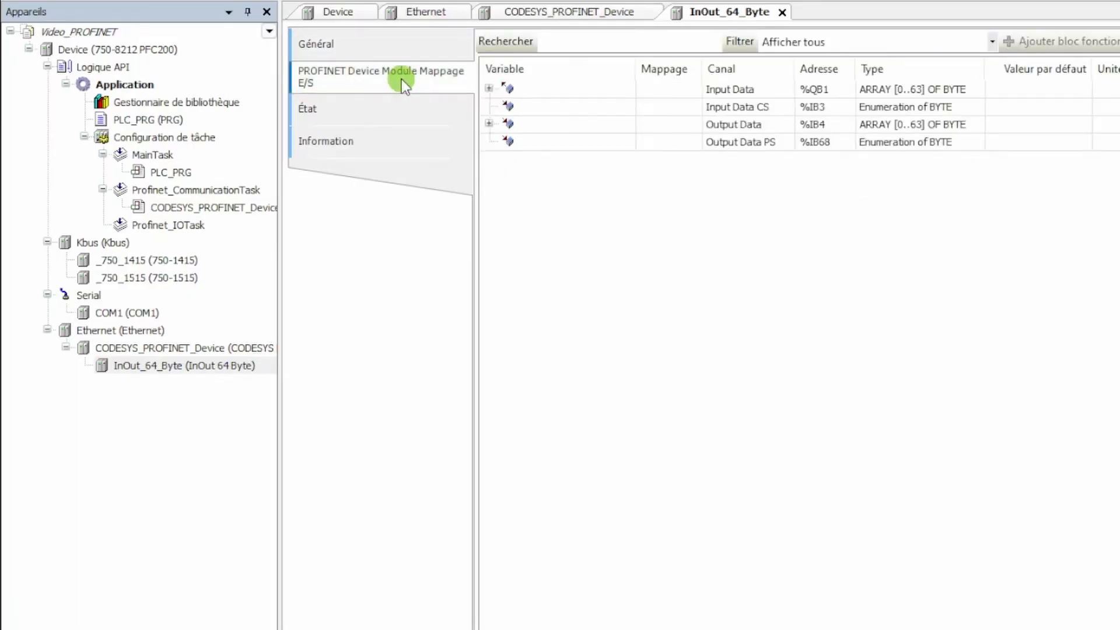
double_click(550, 87)
type("PN")
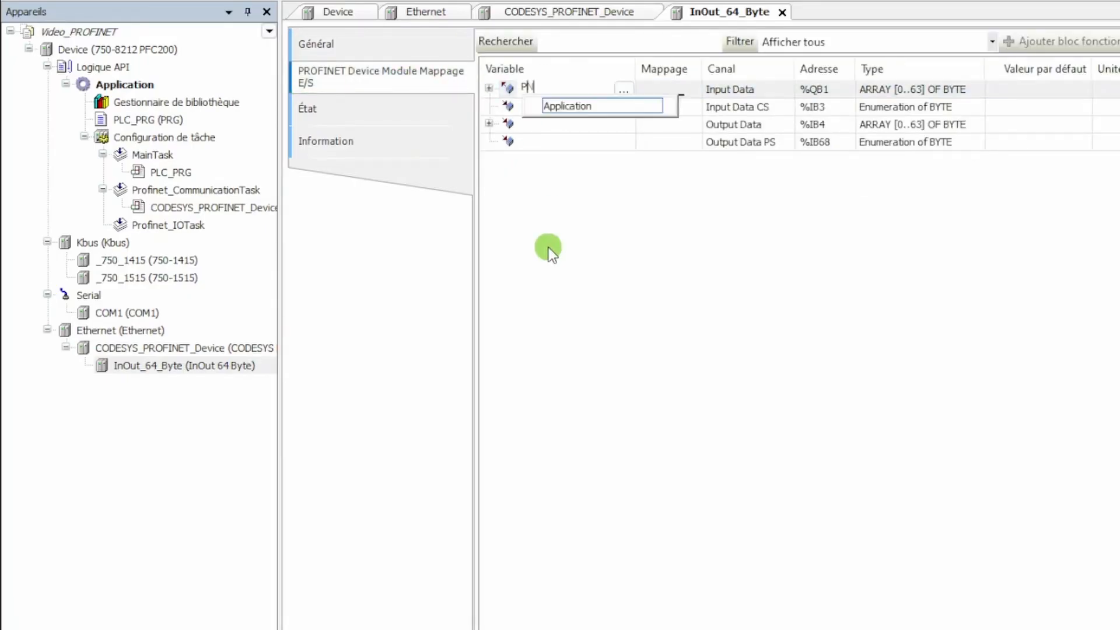
type("_Entrees")
key("Return")
double_click(540, 125)
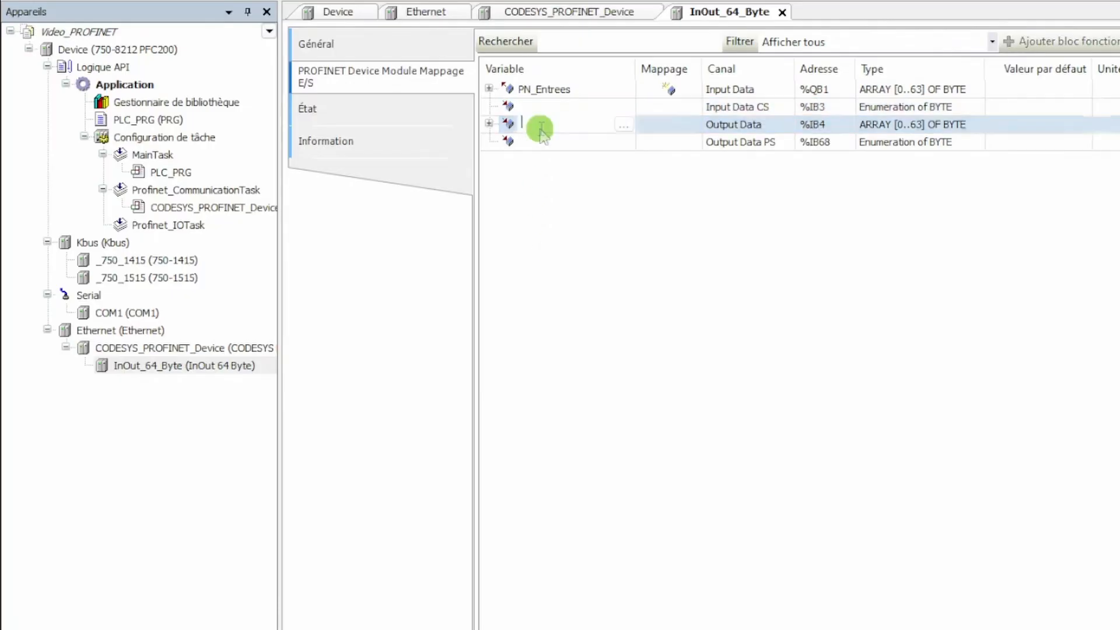
type("PN_Sorties")
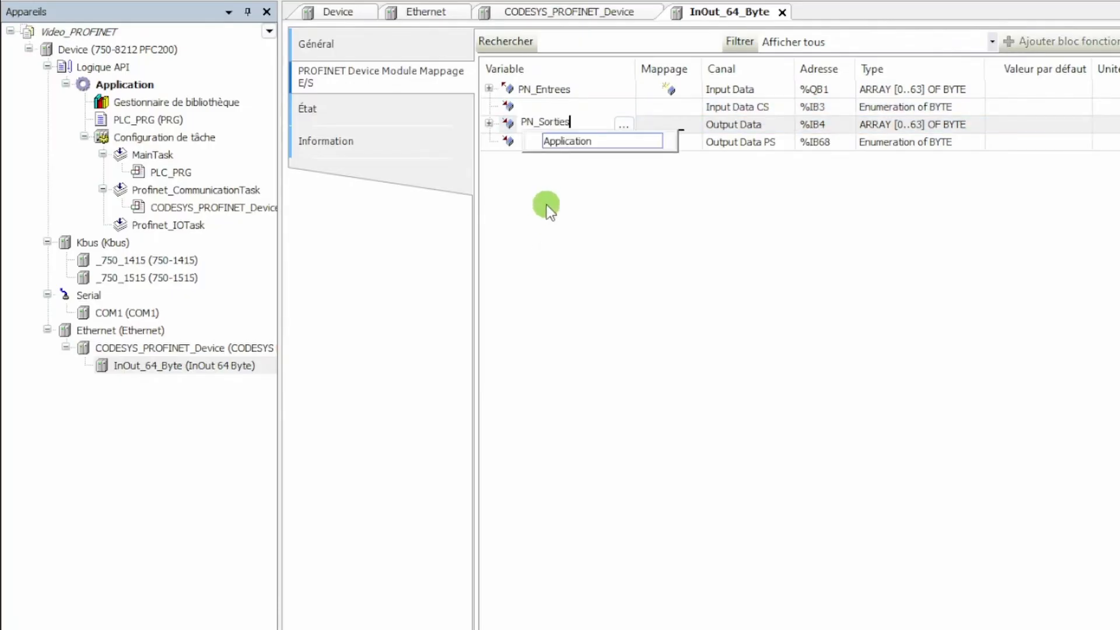
key("Return")
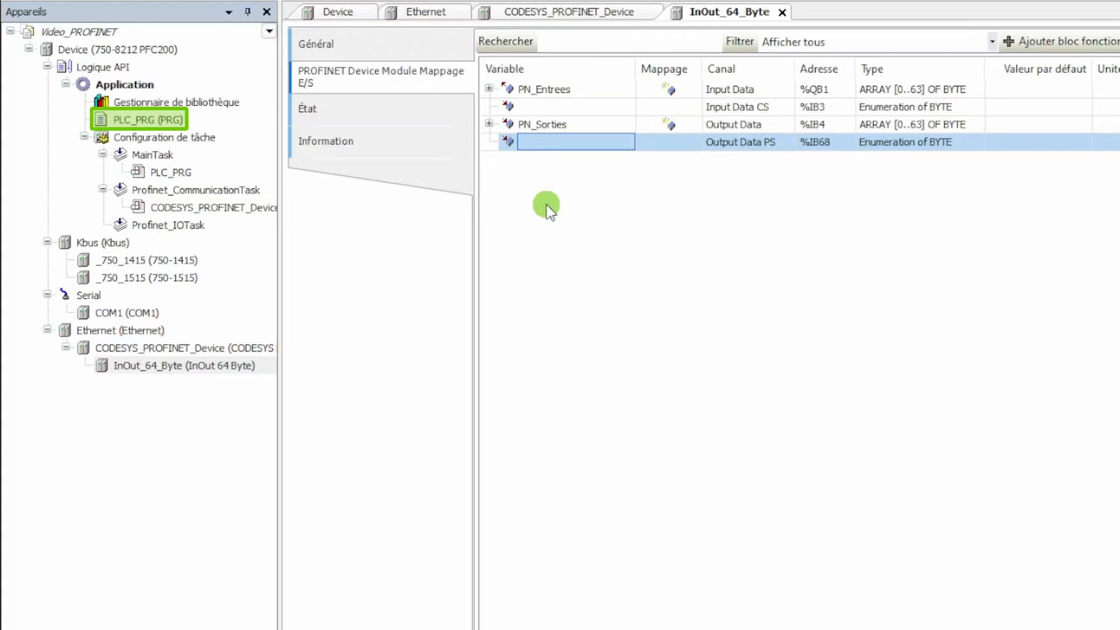
Program PLC_PRG with "PN_Entrees[0] := Octet_1415_E;" and "Octet_1515_S := PN_Sorties[0];", and compile the application
double_click(233, 118)
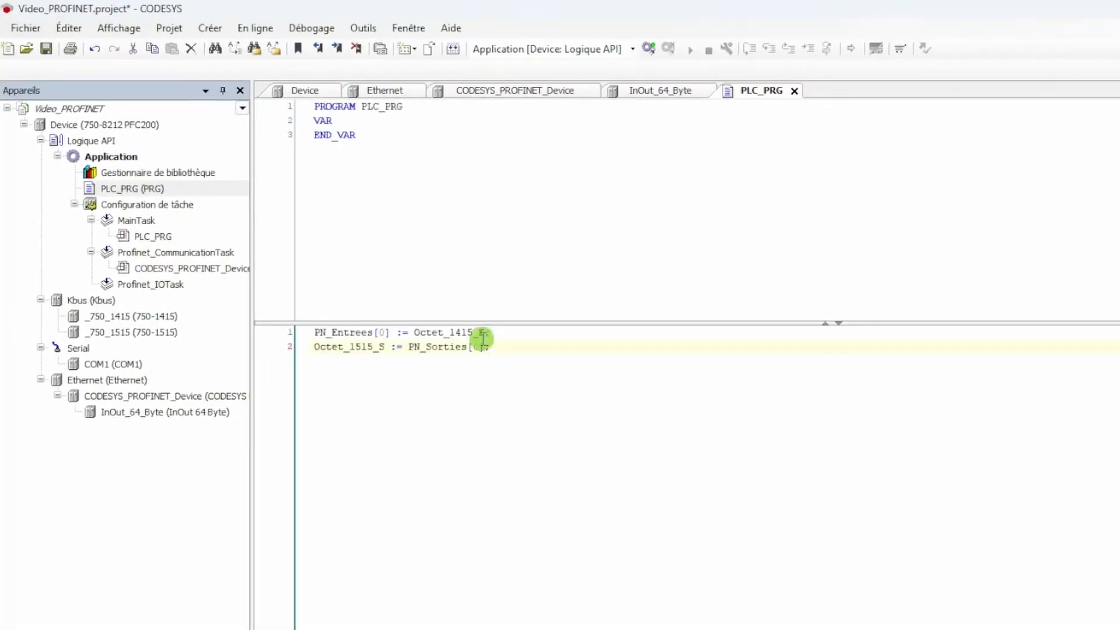
left_click(452, 49)
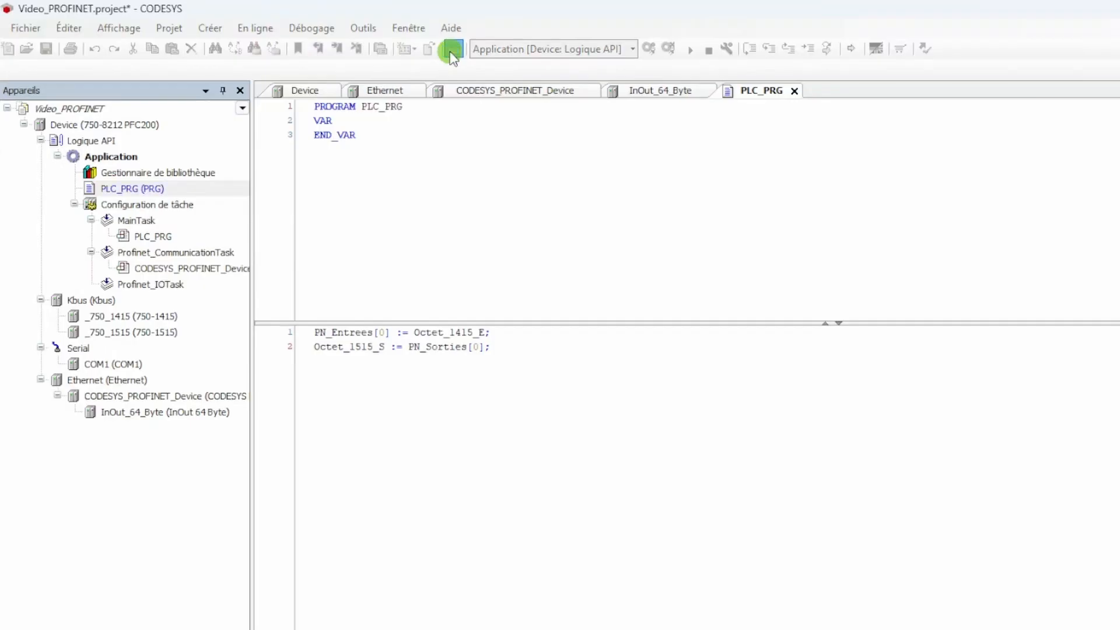
Load the application onto the PFC200 controller and start its execution
left_click(679, 481)
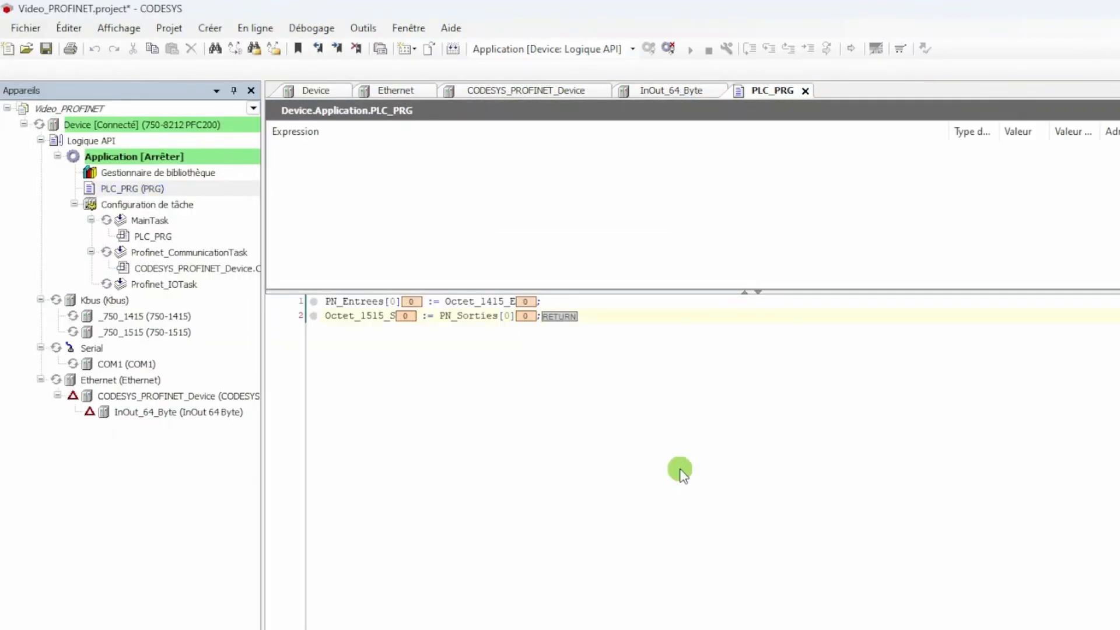
left_click(690, 50)
left_click(700, 480)
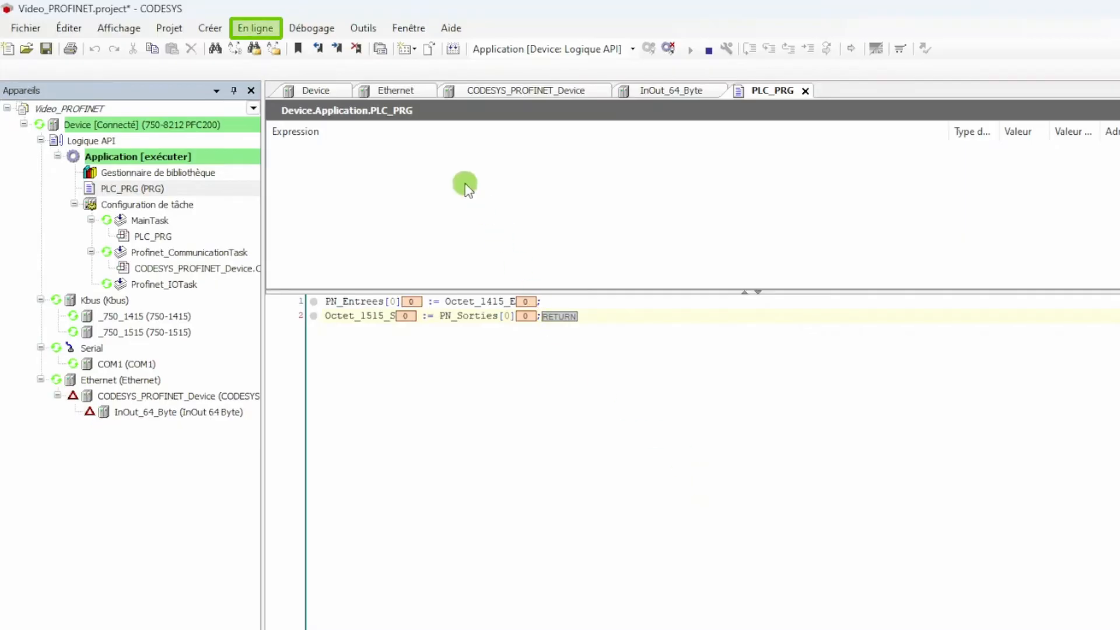
Create a boot application on the controller and reconnect to it
left_click(271, 29)
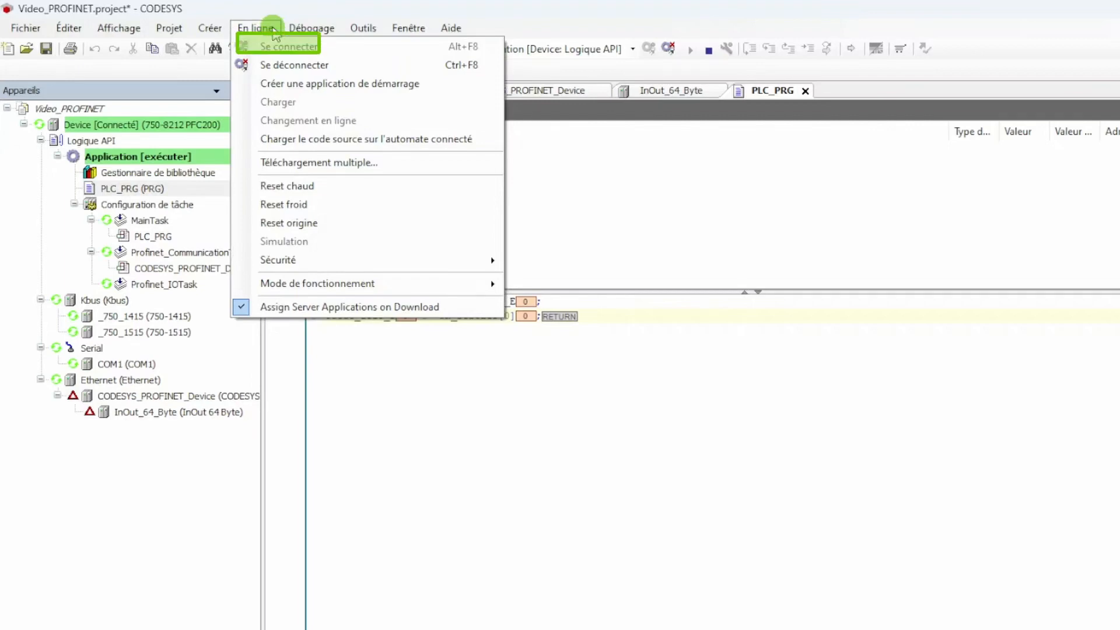
left_click(282, 80)
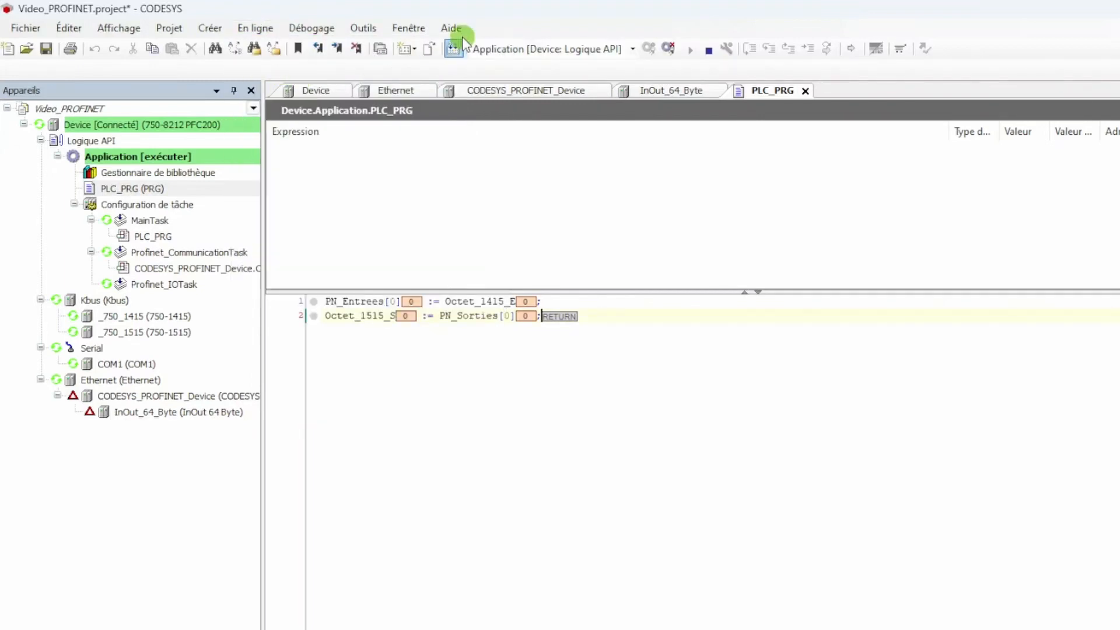
left_click(669, 48)
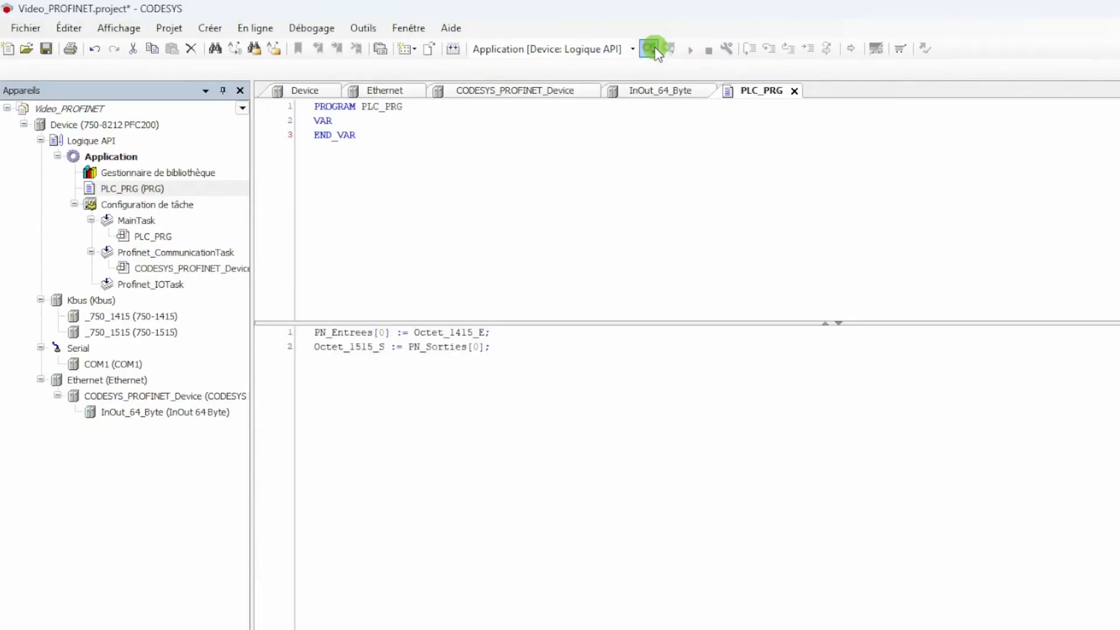
left_click(653, 47)
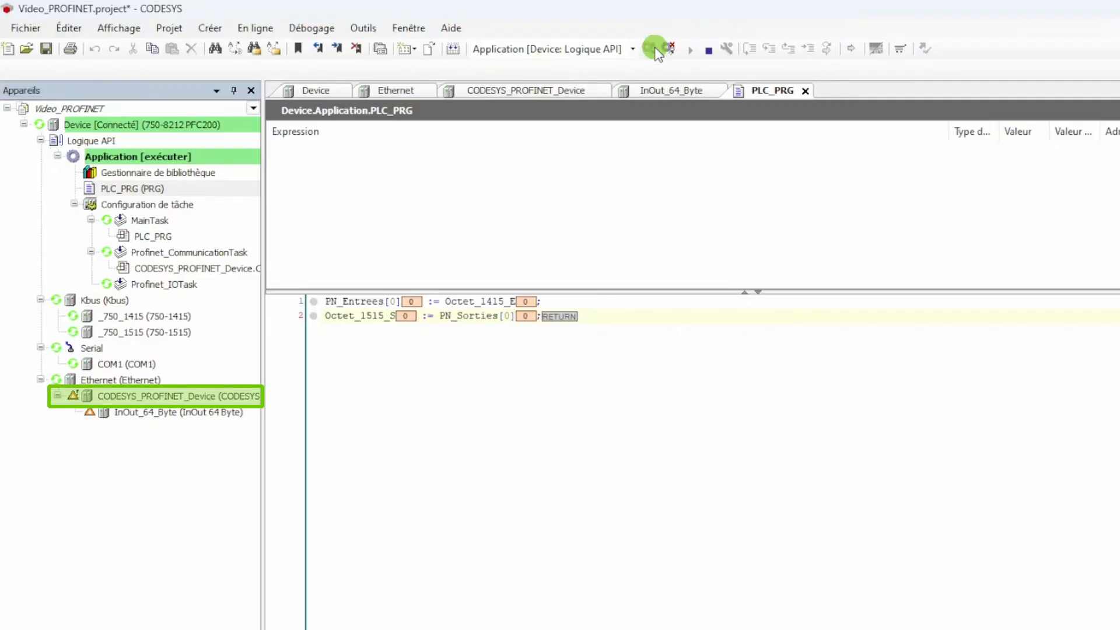
Check the status of CODESYS_PROFINET_Device on its État page
left_click(236, 397)
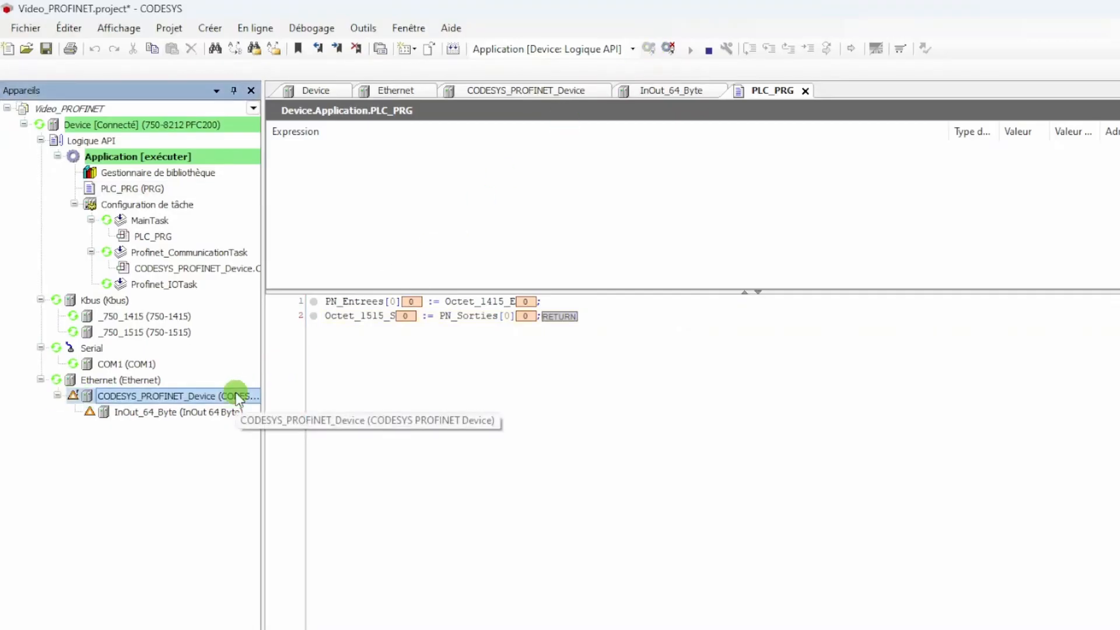
double_click(236, 396)
left_click(355, 237)
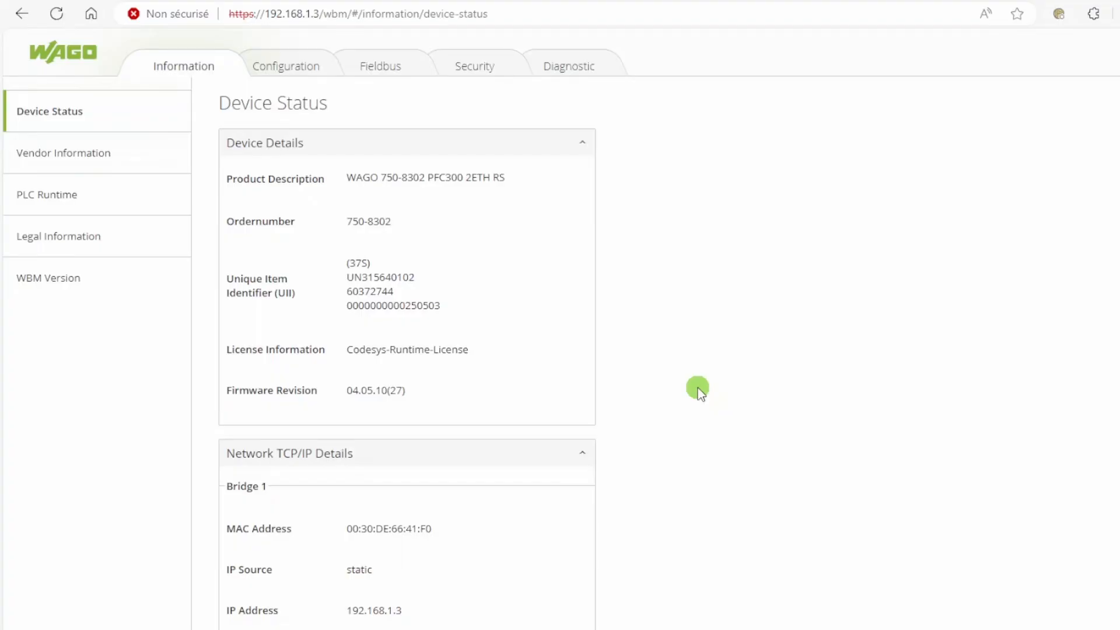
Switch to the WAGO web-based management of the PFC300 and apply an Ethernet bridge configuration that assigns port X2 to bridge 2
left_click(307, 62)
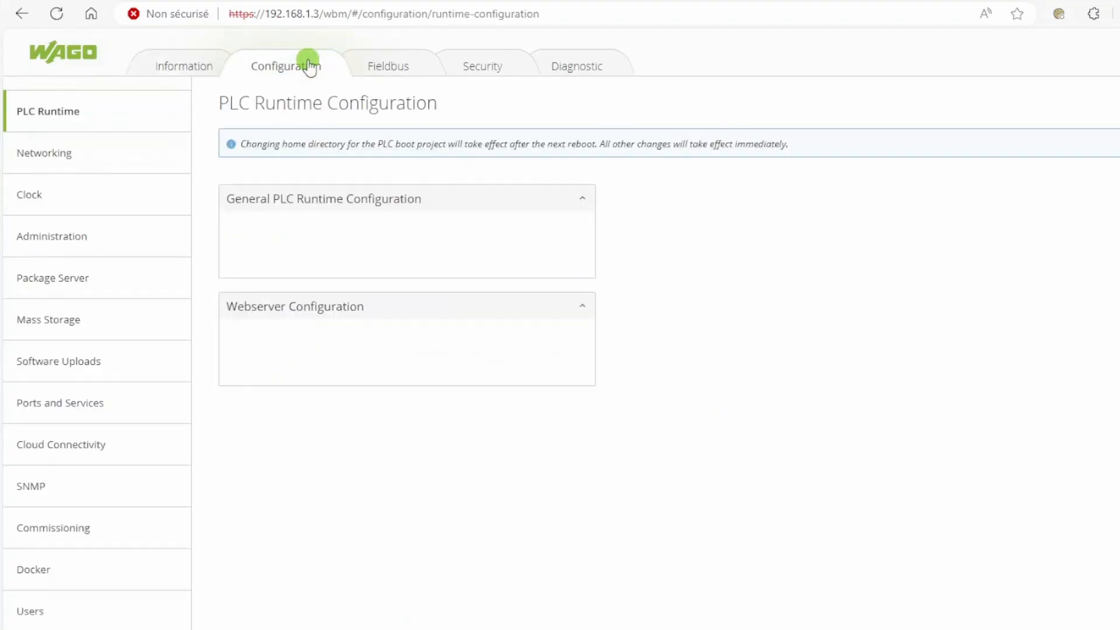
left_click(121, 161)
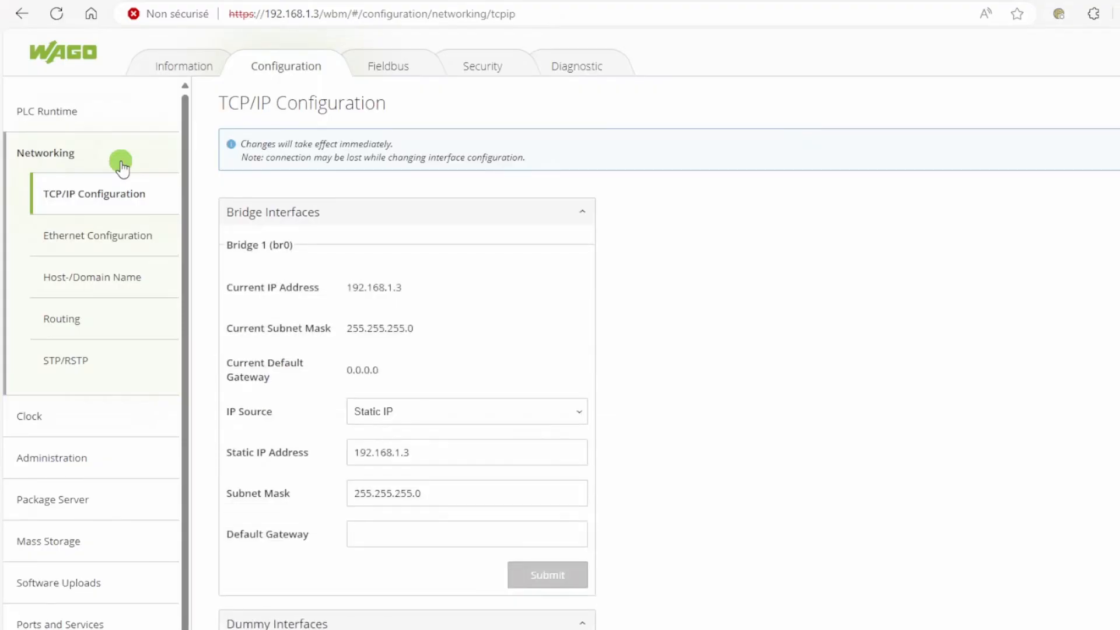
left_click(120, 242)
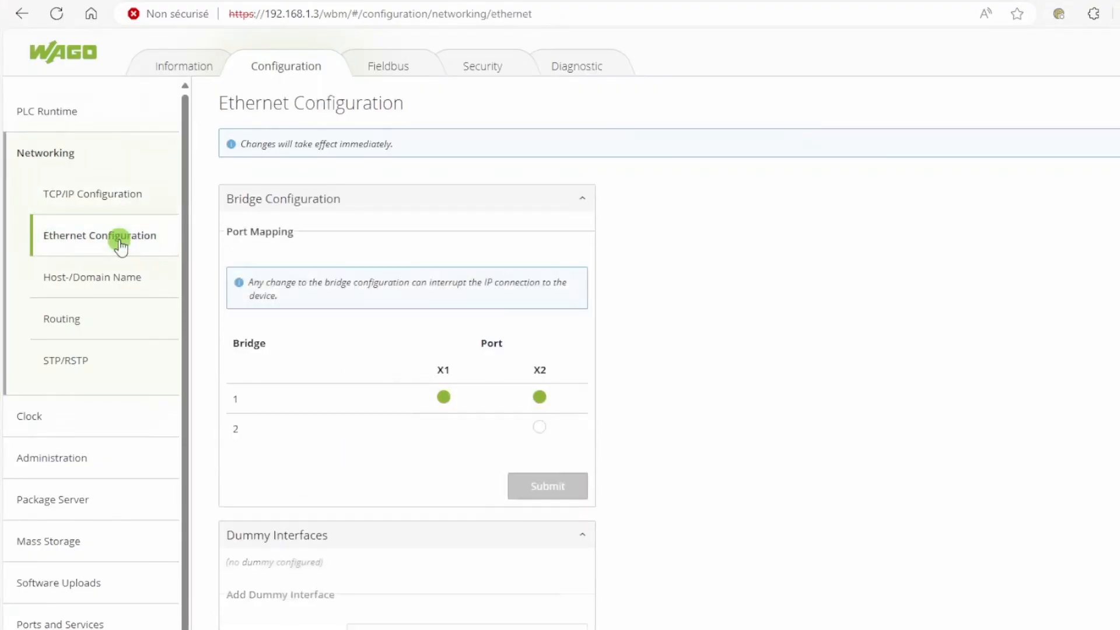
left_click(537, 428)
left_click(540, 488)
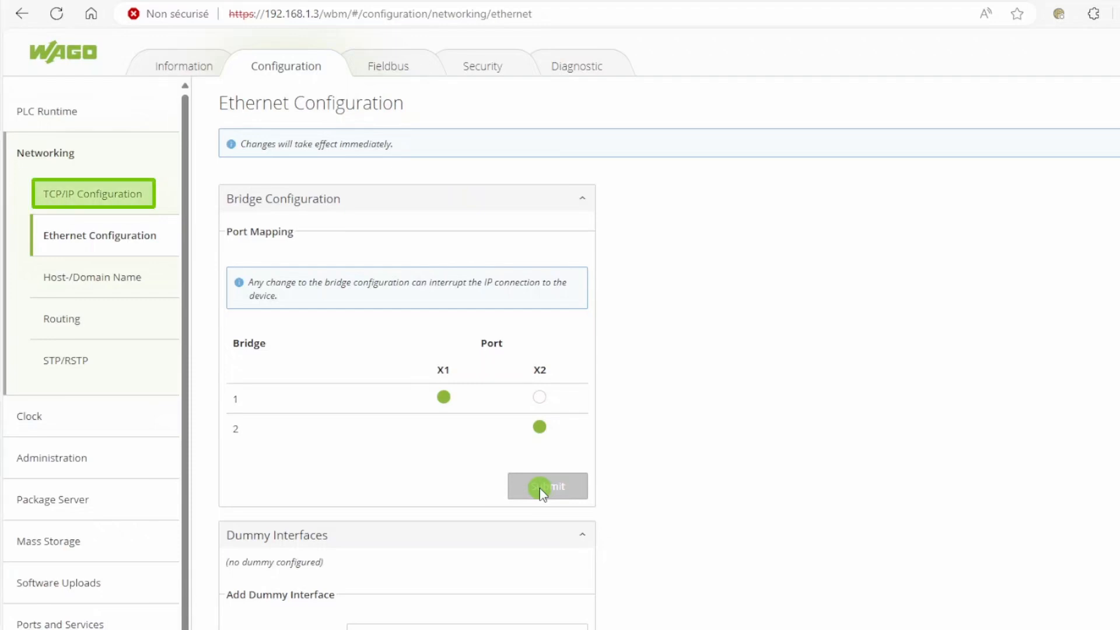
In the TCP/IP configuration, accept the interface-change warning and give Bridge 2 (br1) the static IP address 192.168.2.1
left_click(146, 192)
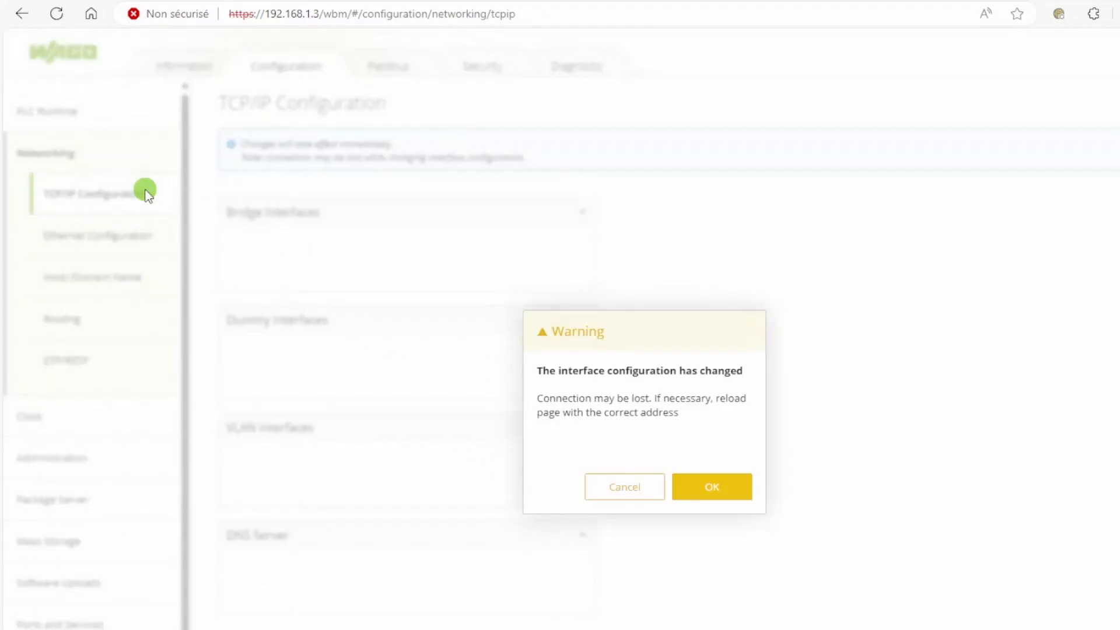
left_click(697, 490)
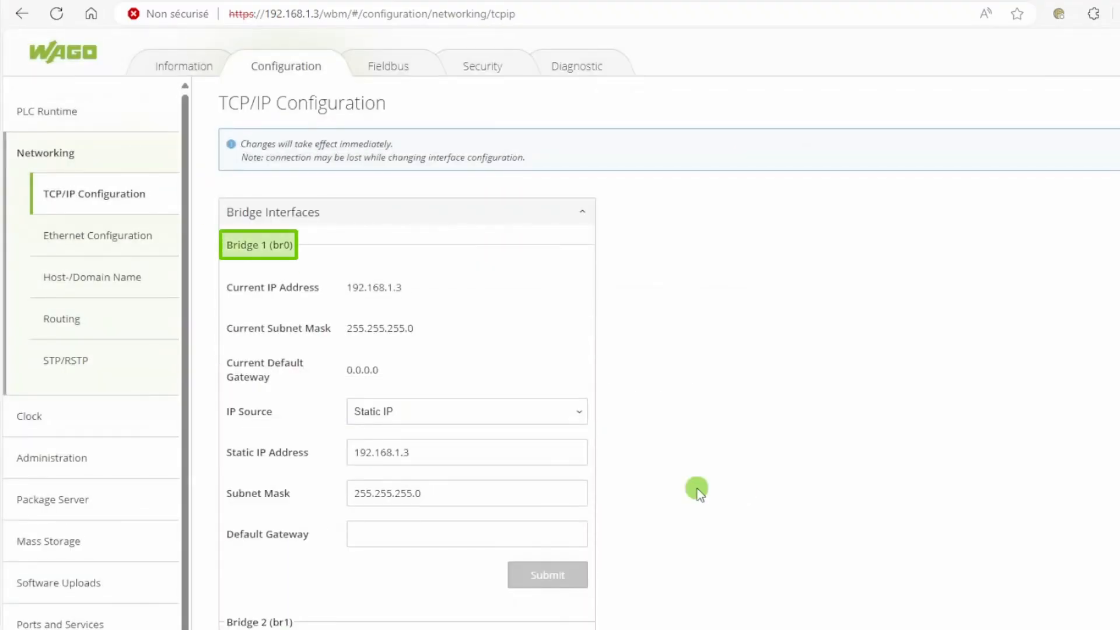
scroll(698, 488, "down", 5)
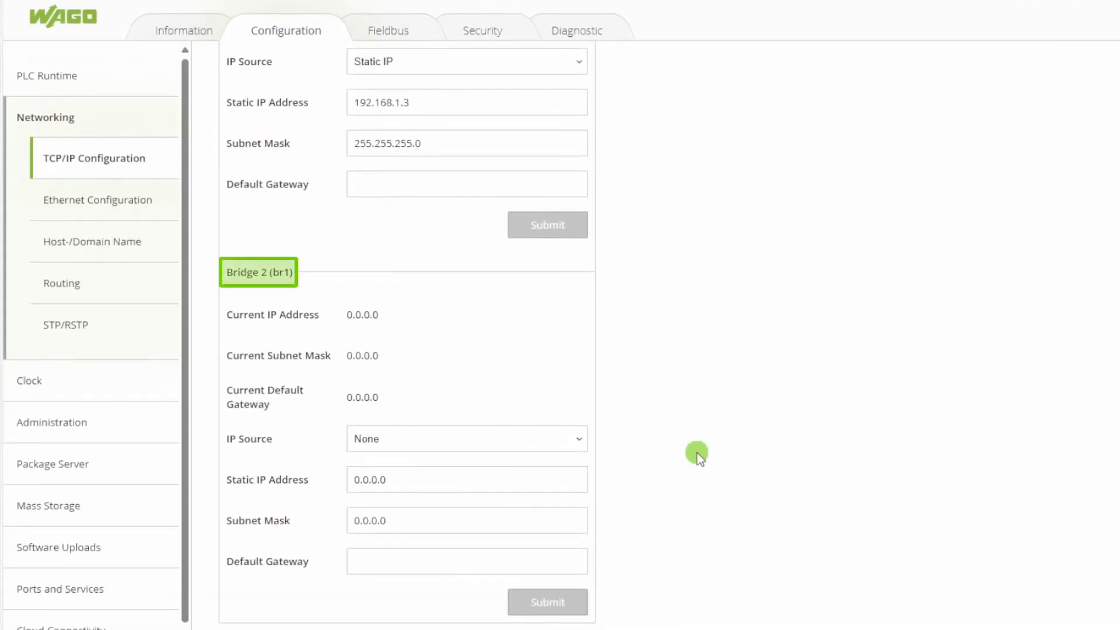
left_click(556, 444)
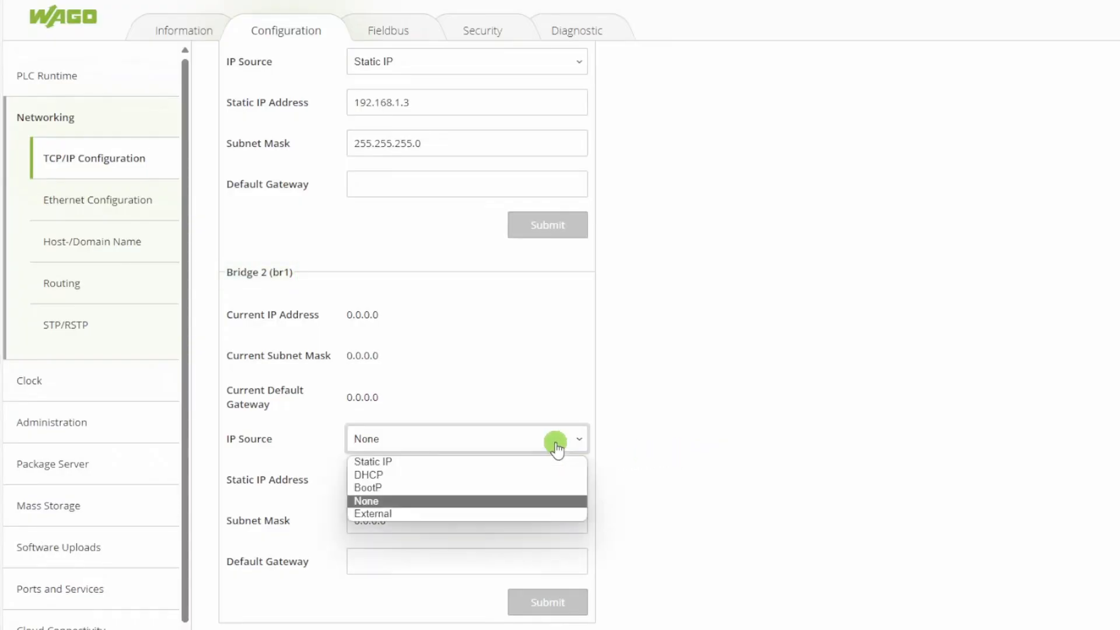
left_click(556, 459)
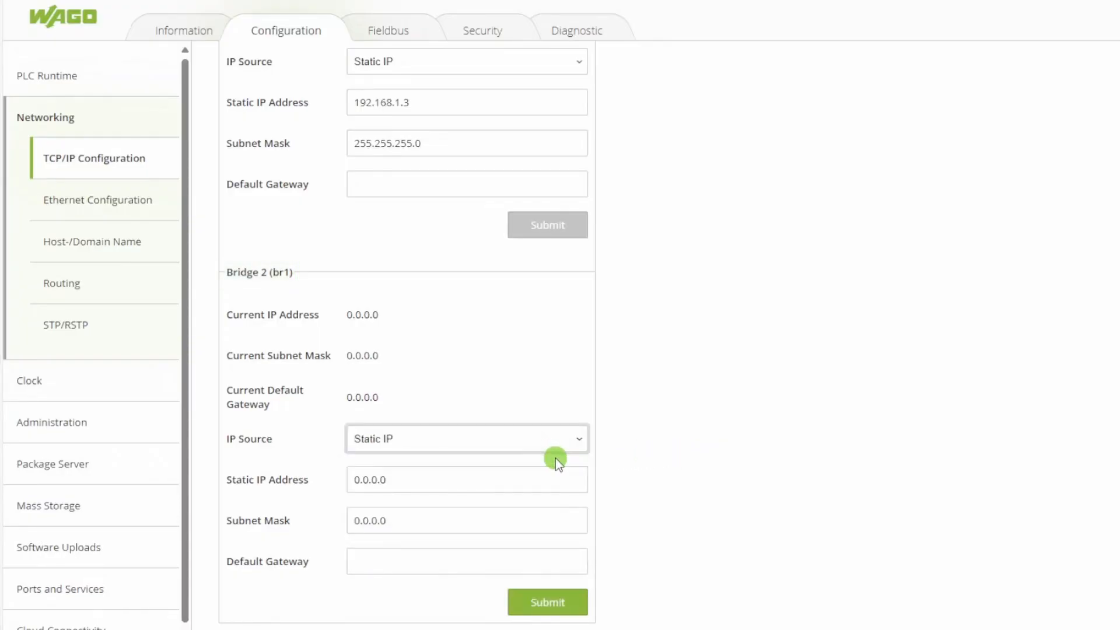
left_click(559, 477)
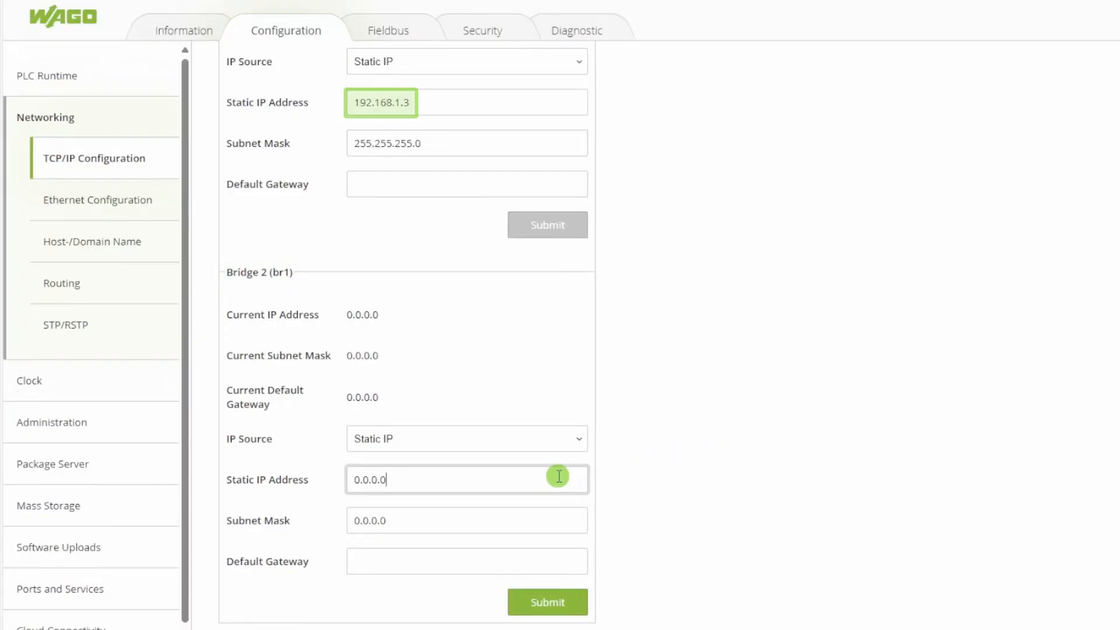
key("BackSpace")
key("BackSpace")
key("BackSpace")
key("BackSpace")
key("BackSpace")
key("BackSpace")
key("BackSpace")
type("192")
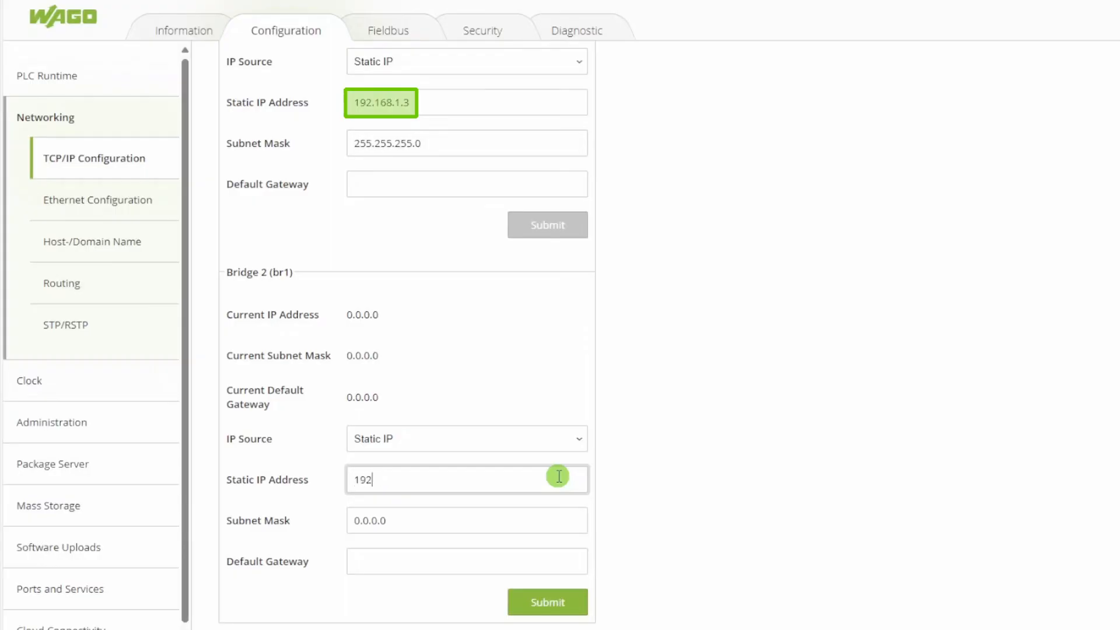
type(".168.2.1")
Set Bridge 2's subnet mask to 255.255.255.0, submit its TCP/IP settings and accept the interface-change warning
left_click(561, 514)
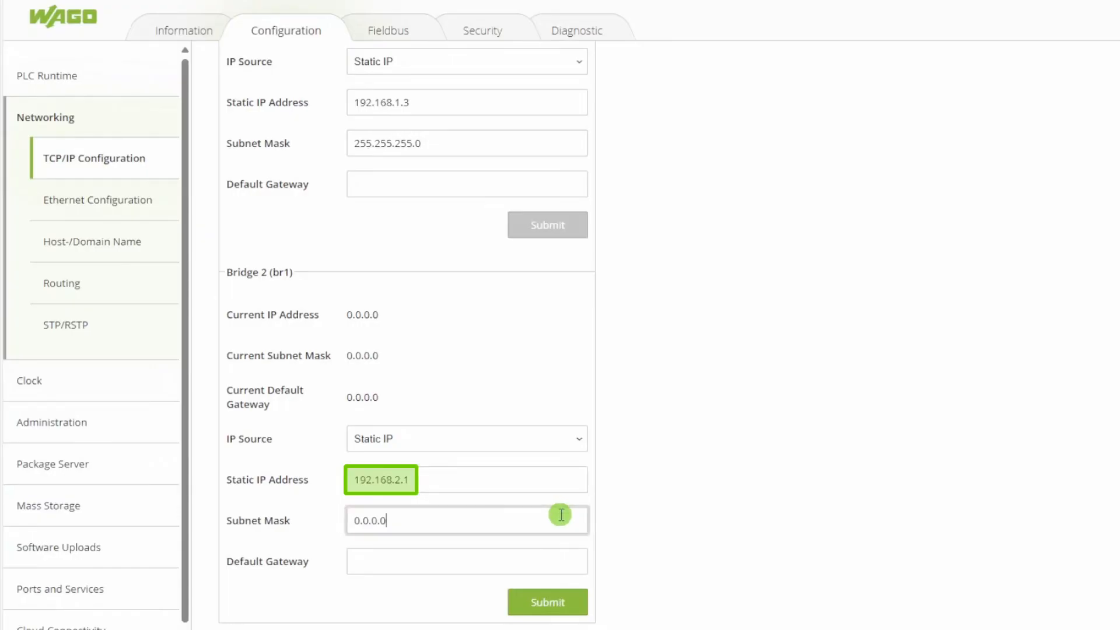
key("BackSpace")
key("BackSpace")
key("BackSpace")
key("BackSpace")
key("BackSpace")
key("BackSpace")
key("BackSpace")
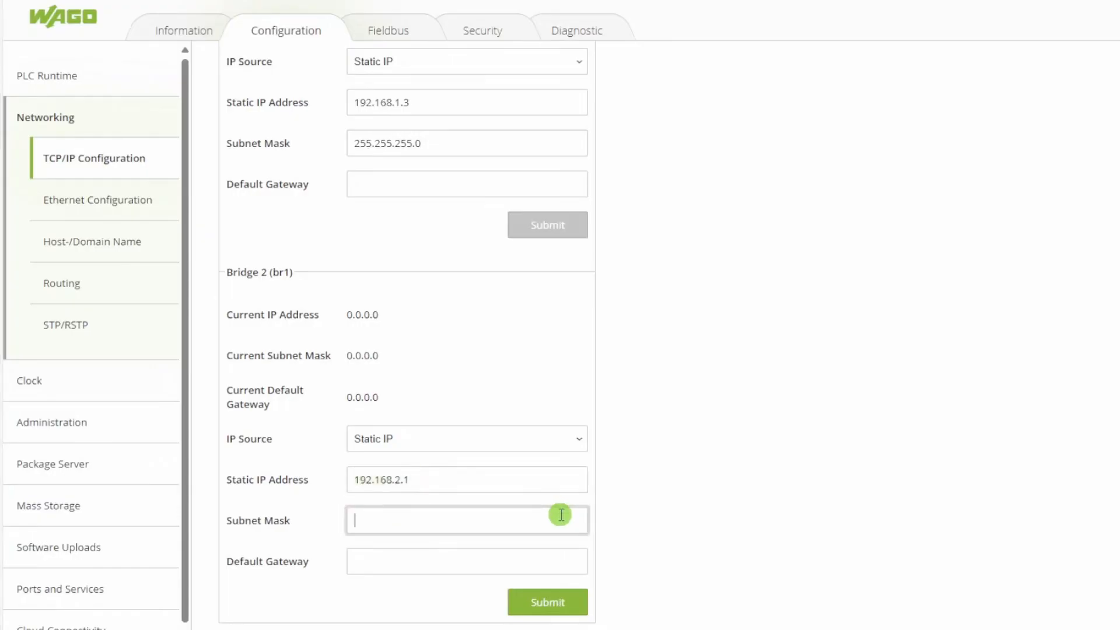
type("255.255.255.0")
left_click(560, 601)
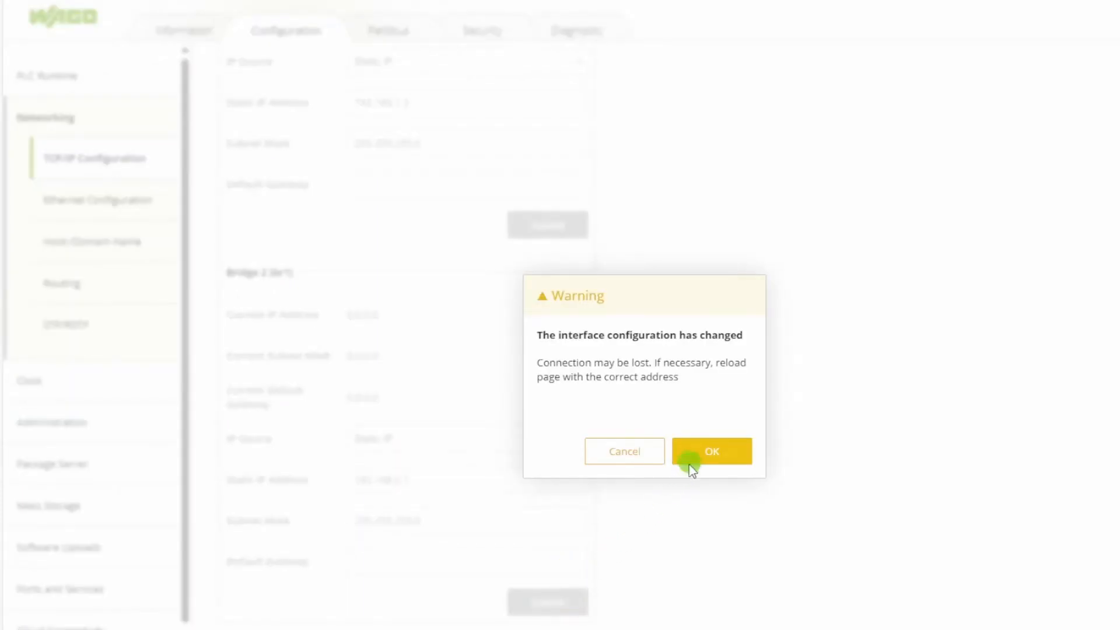
left_click(697, 458)
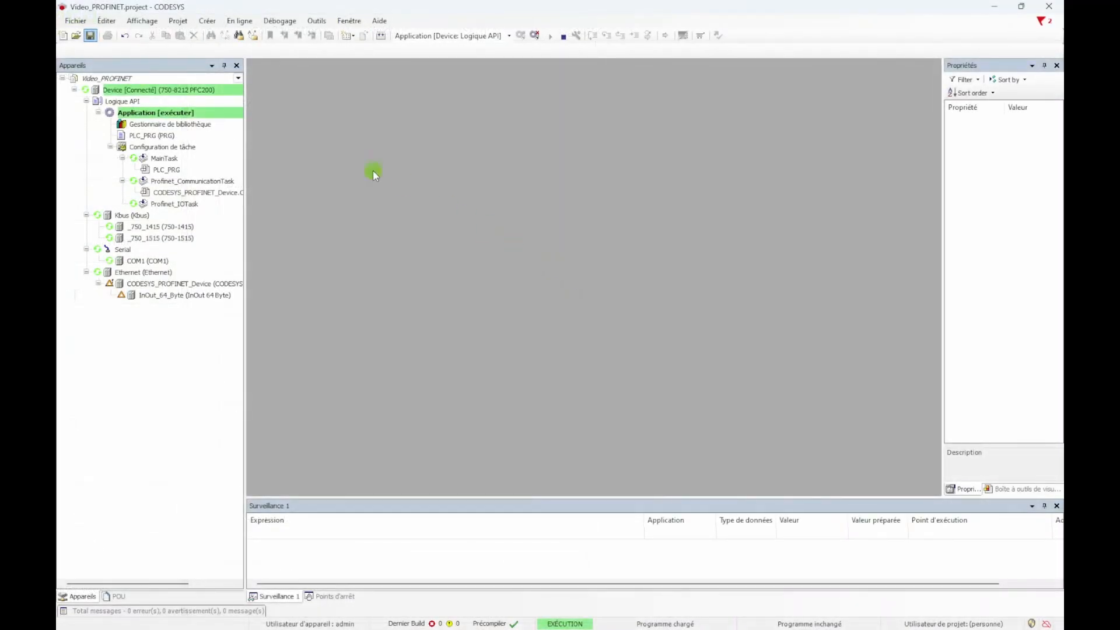
Switch to CODESYS and add a WAGO 750-8302 PFC300 at the top level of the Video_PROFINET project
right_click(193, 77)
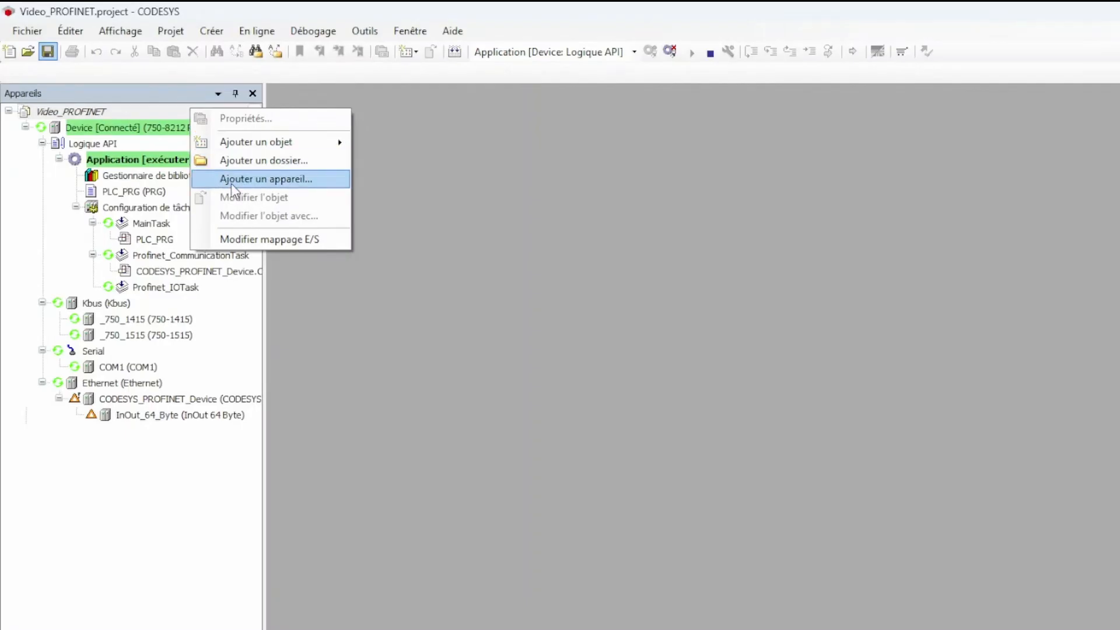
left_click(222, 130)
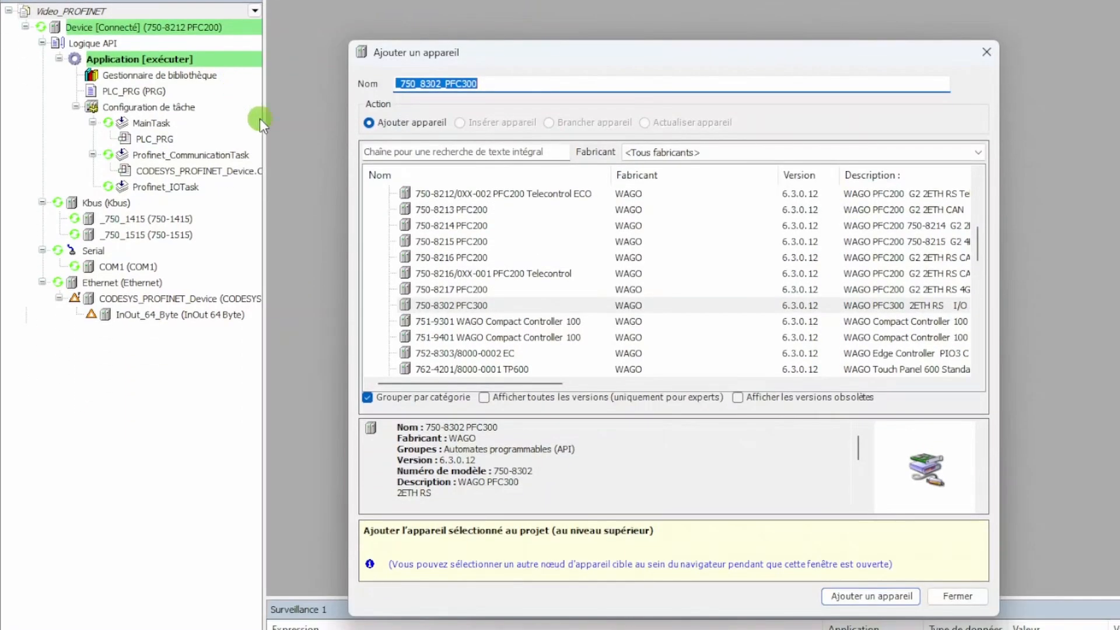
left_click(433, 302)
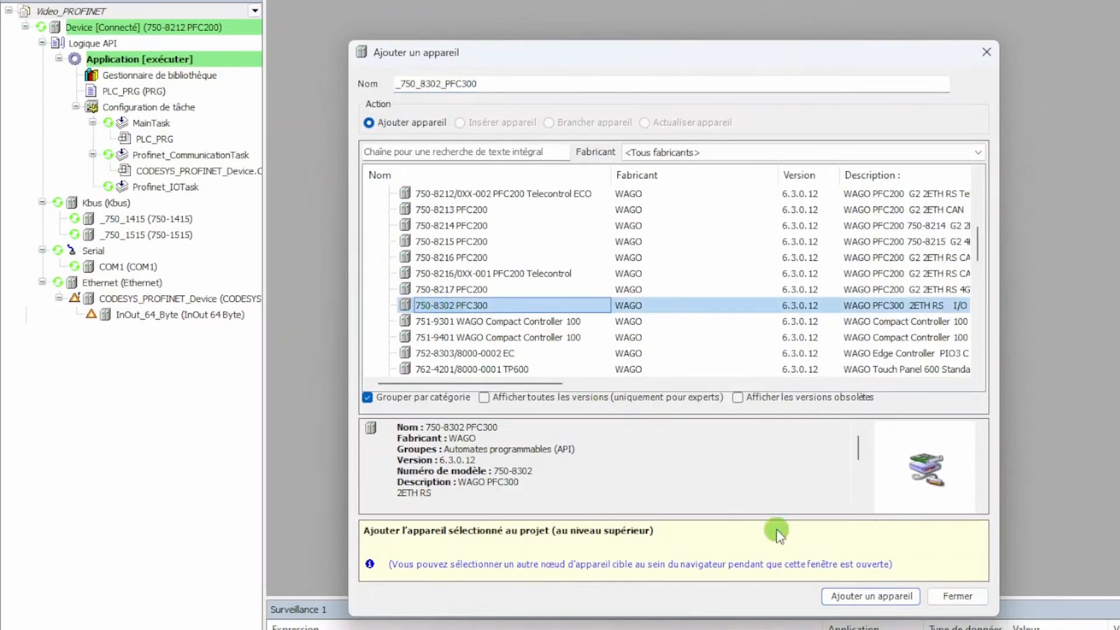
left_click(848, 599)
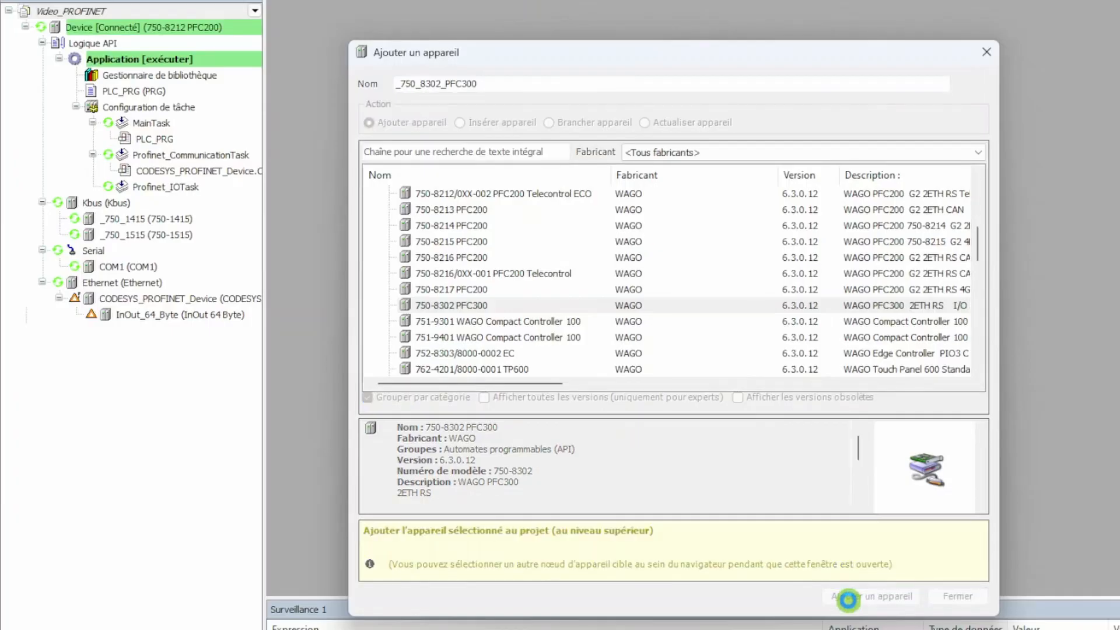
left_click(949, 597)
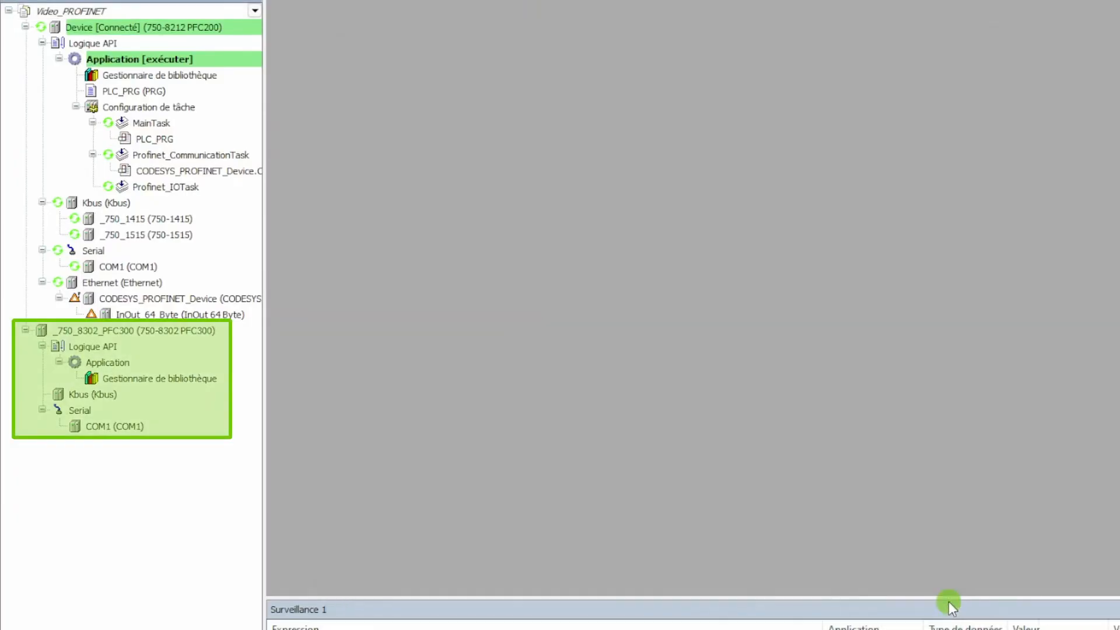
Add a Structured Text program POU named PLC_PRG to the PFC300's application
right_click(120, 362)
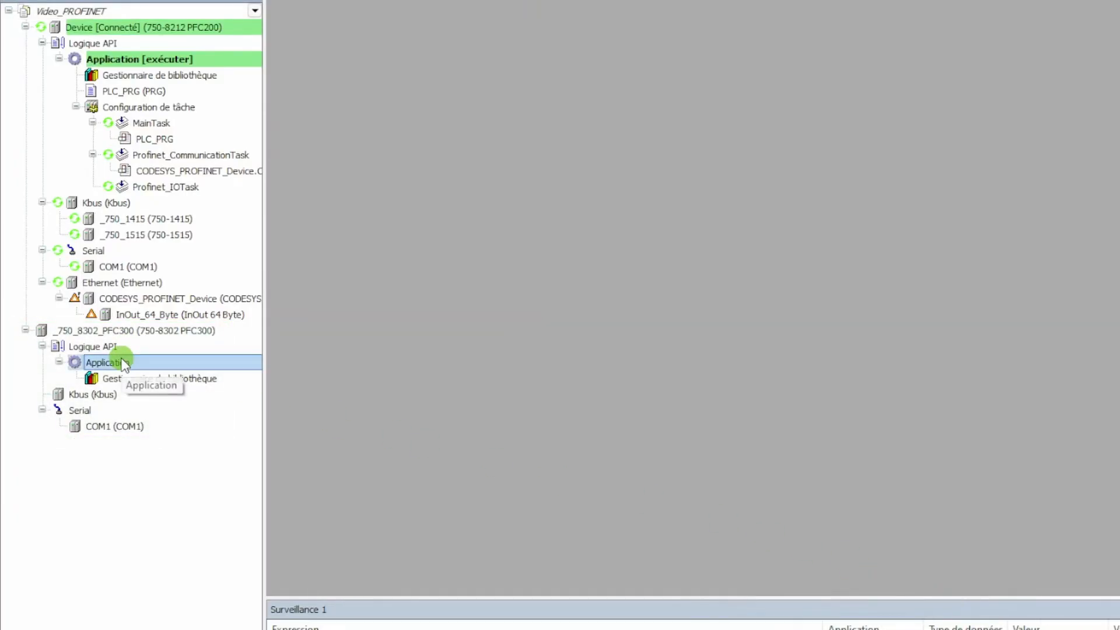
mouse_move(233, 462)
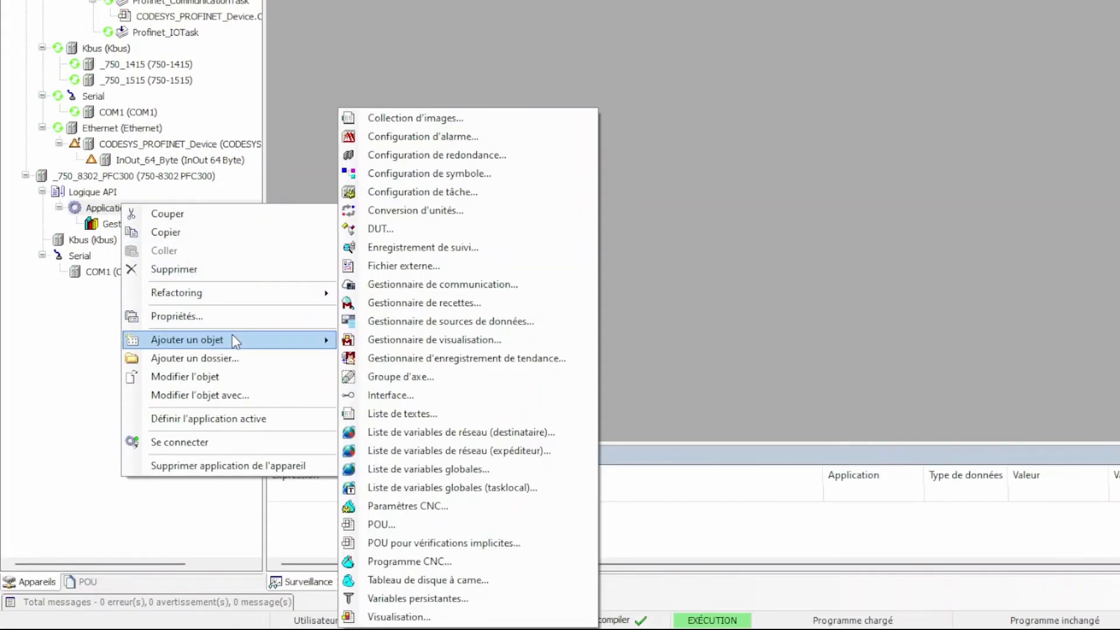
left_click(409, 525)
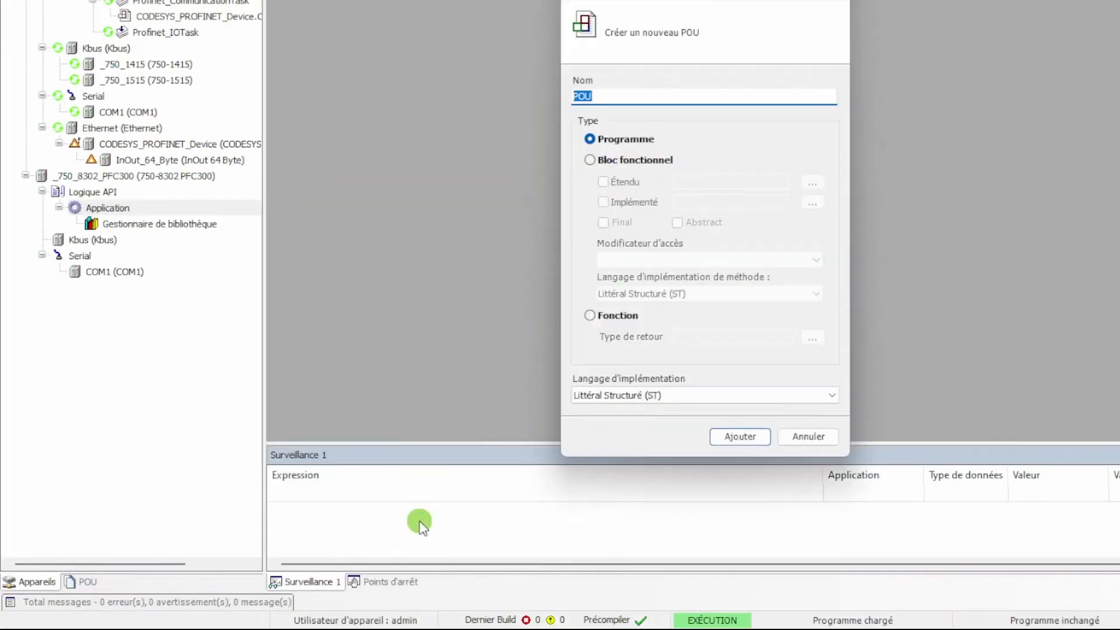
type("PLC_PRG")
left_click(693, 576)
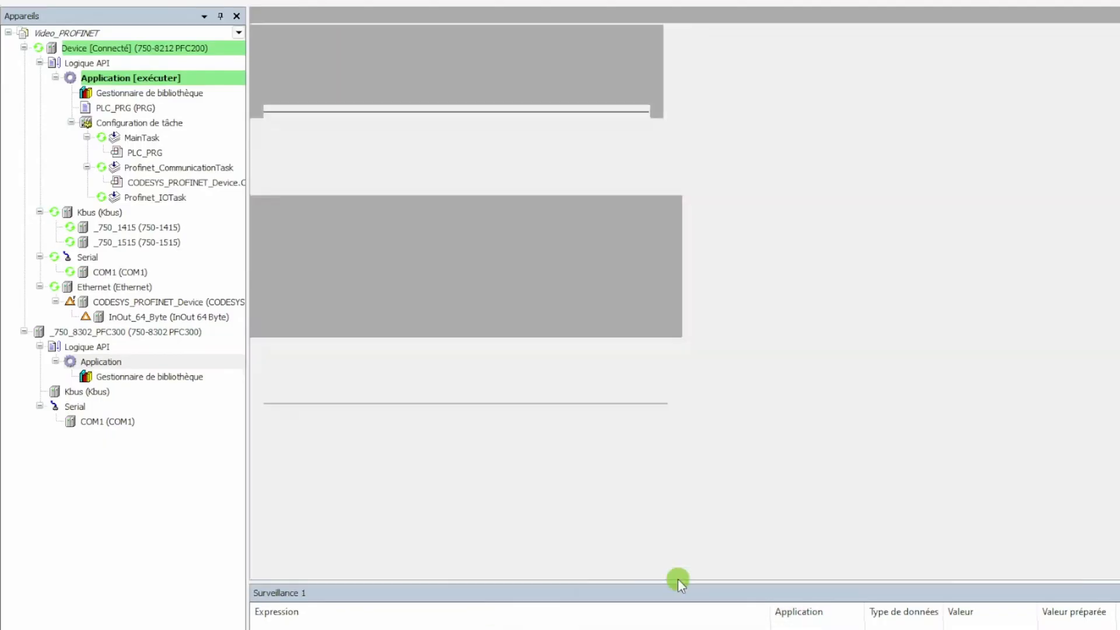
Add a task configuration to the PFC300's application and have its task call PLC_PRG
right_click(129, 363)
mouse_move(211, 487)
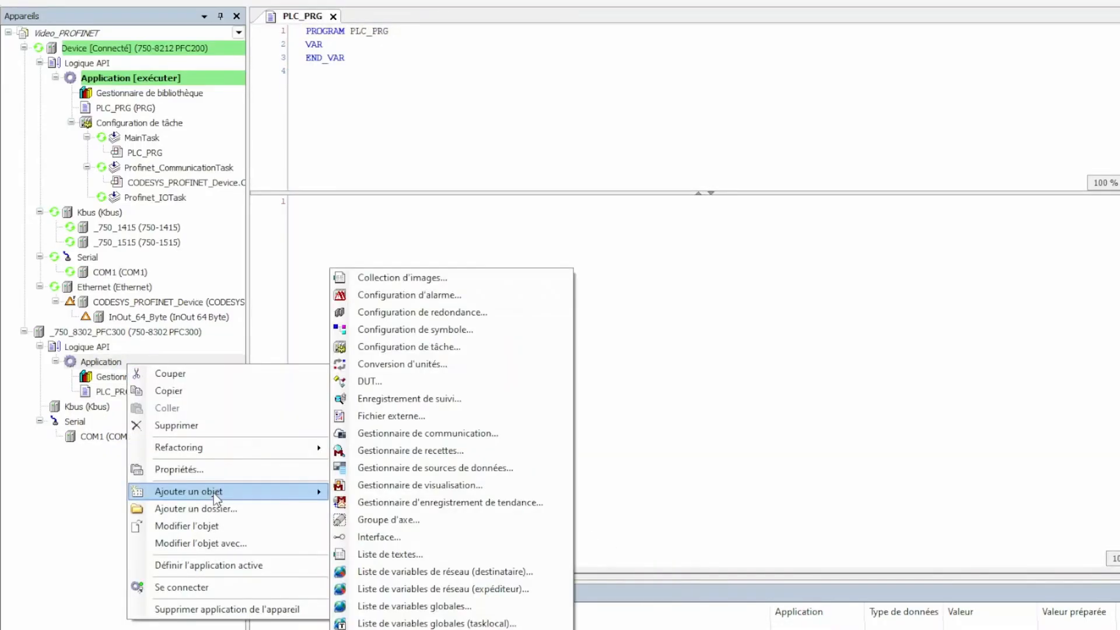
left_click(408, 348)
left_click(679, 523)
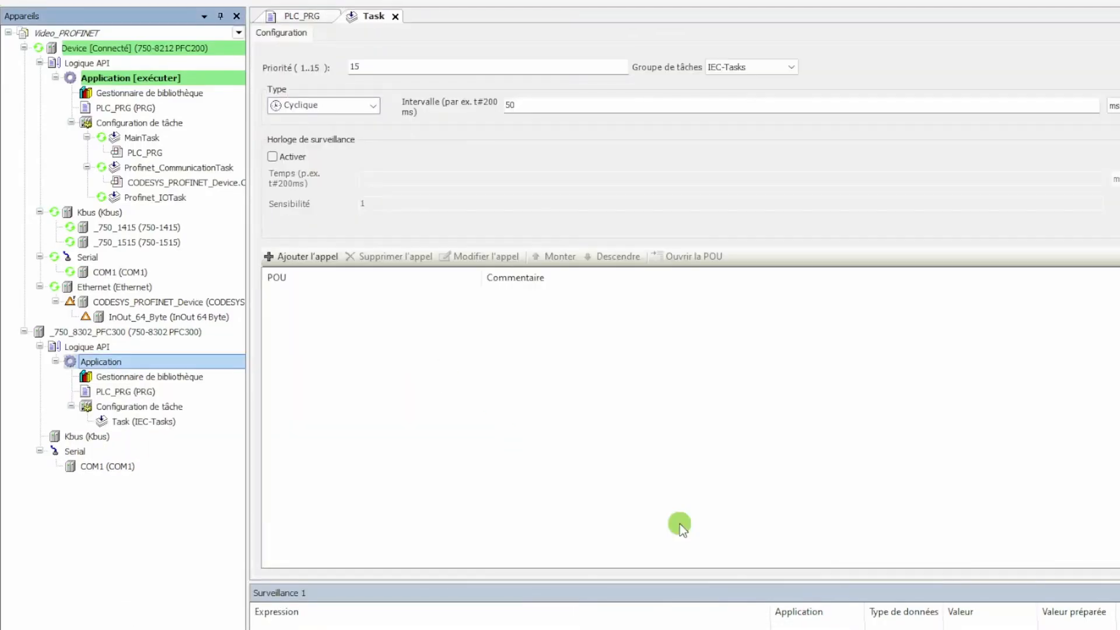
left_click(319, 259)
double_click(607, 168)
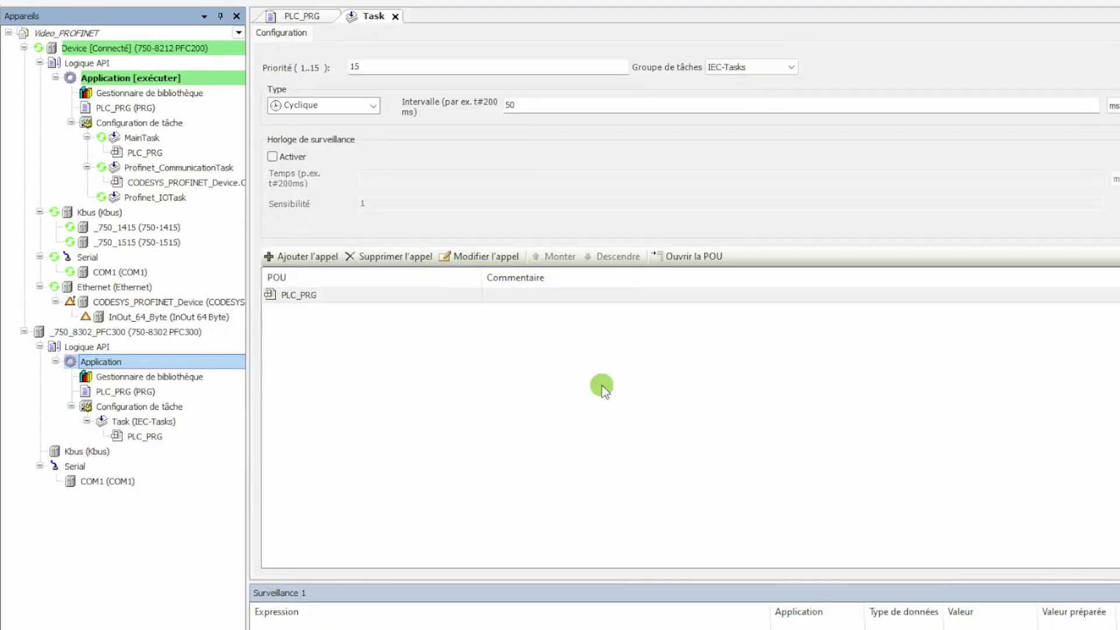
Add the CODESYS Ethernet adapter from the PROFINET fieldbus category beneath the PFC300
right_click(218, 337)
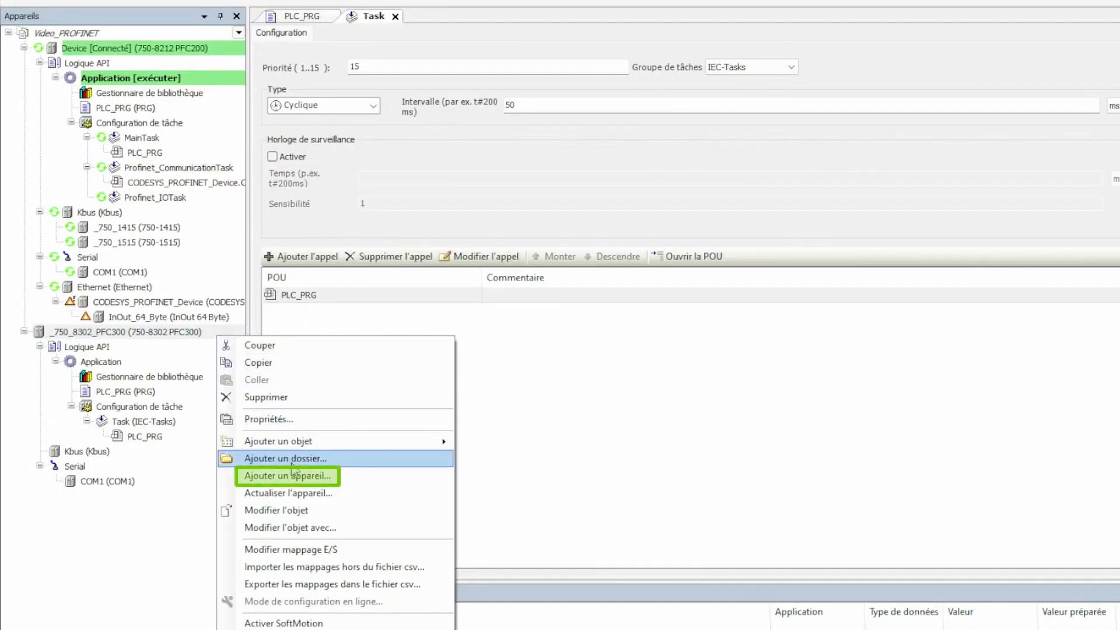
left_click(292, 475)
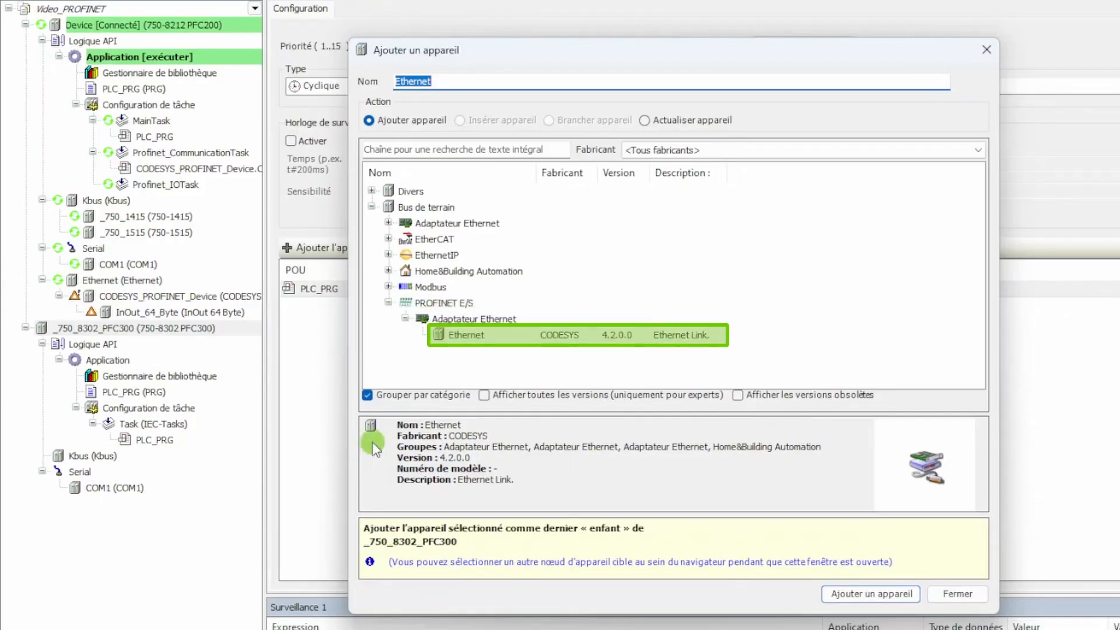
left_click(461, 339)
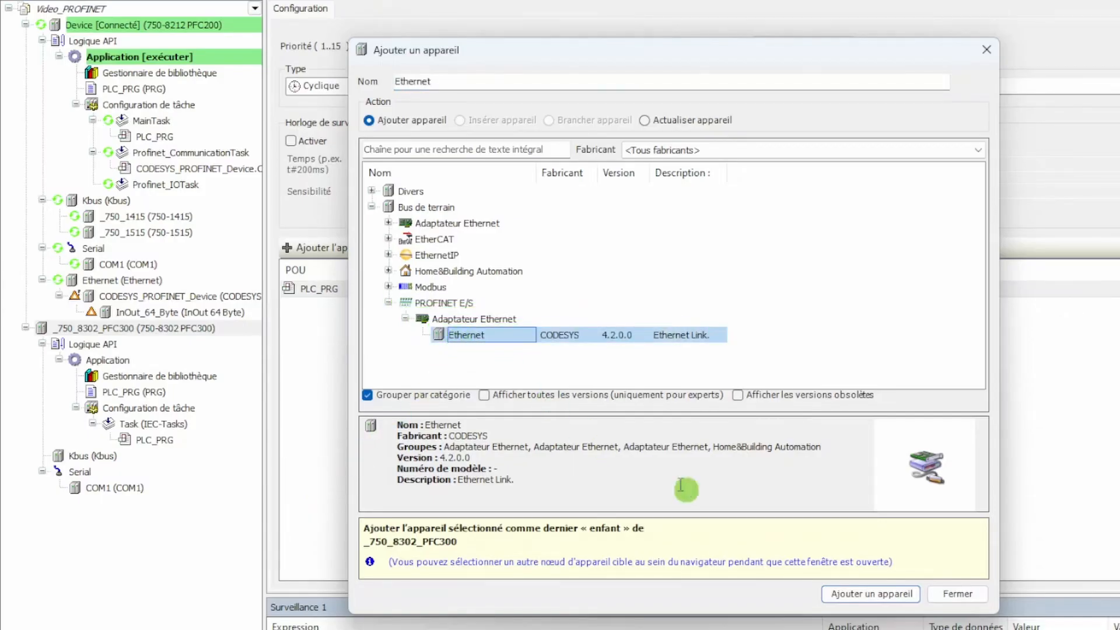
left_click(871, 593)
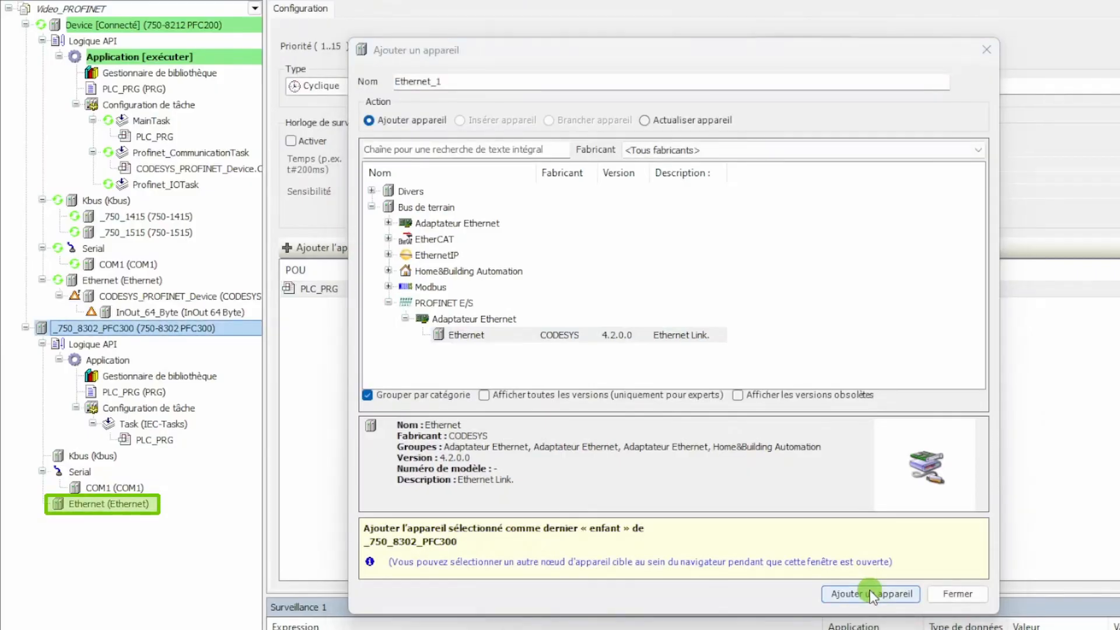
left_click(974, 591)
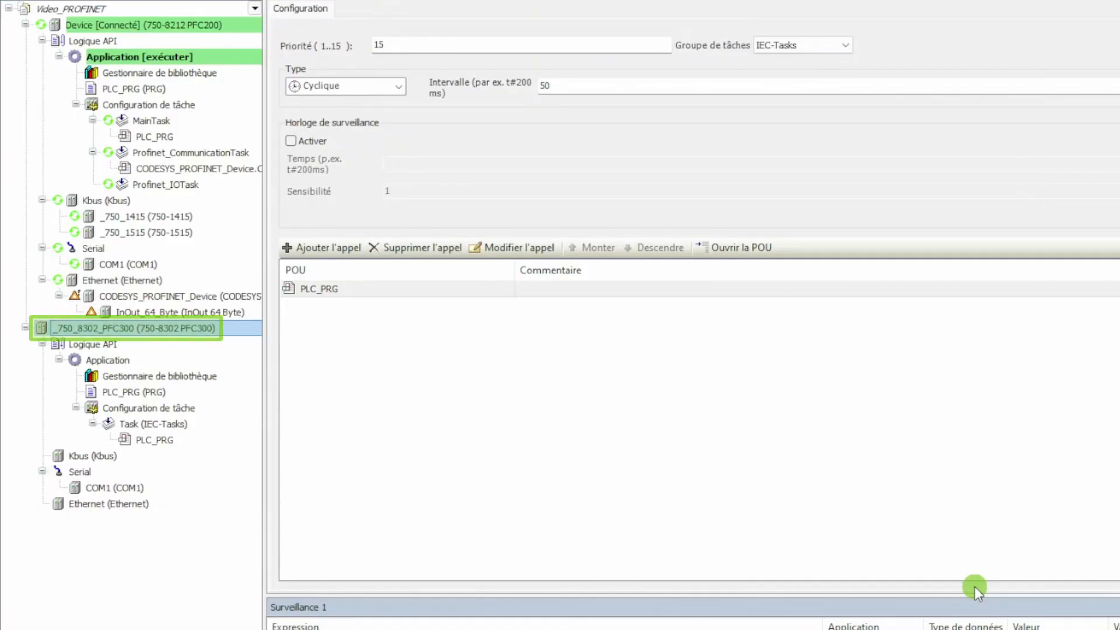
Set the PFC300's active communication path to the controller at 192.168.1.3 through Gateway-1
double_click(224, 329)
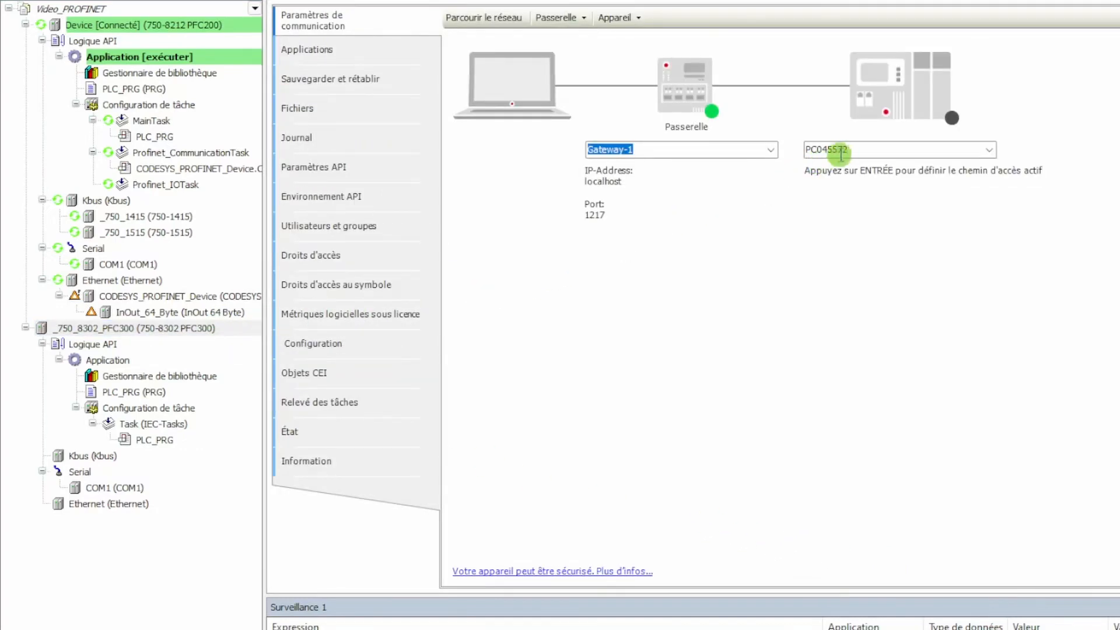
double_click(863, 149)
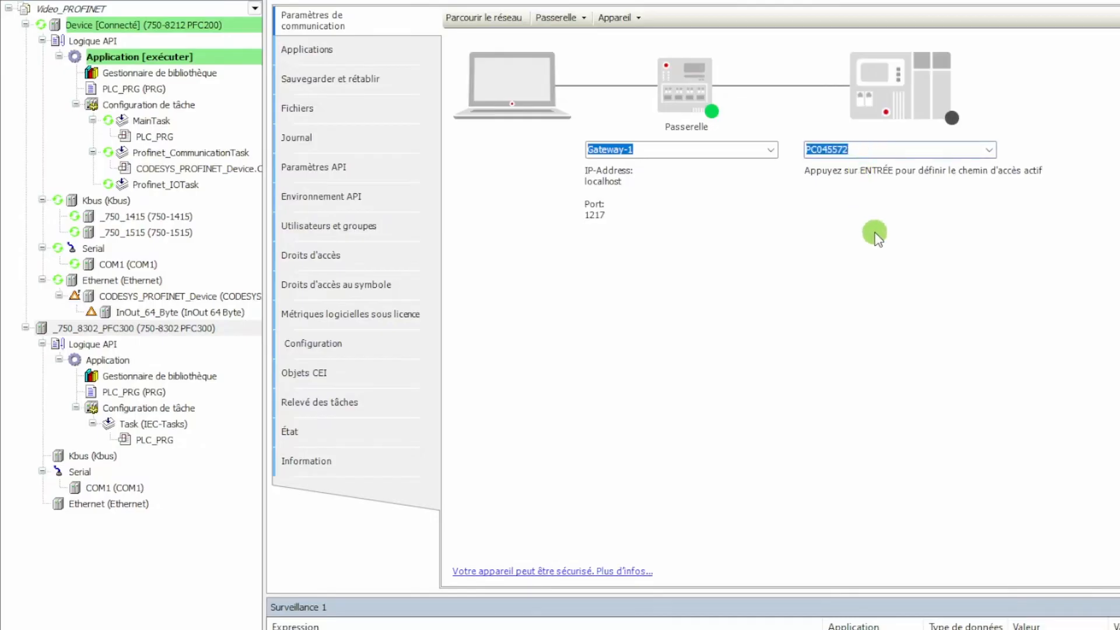
type("192.168.1.3")
key("Return")
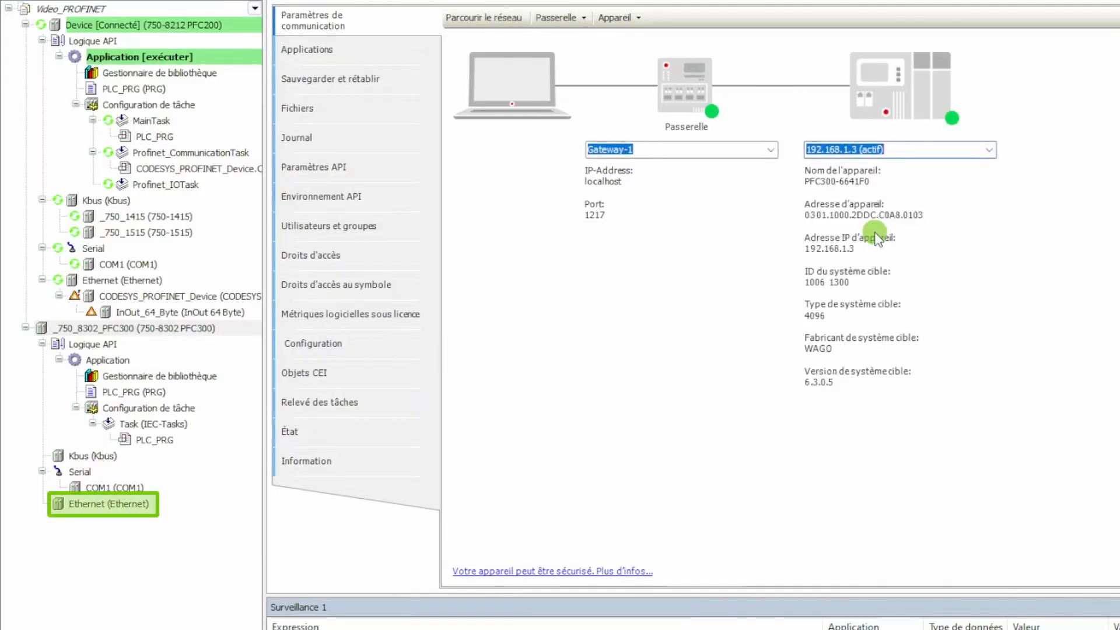
Assign network interface br1 with IP address 192.168.2.1 to the PFC300's Ethernet adapter
double_click(169, 510)
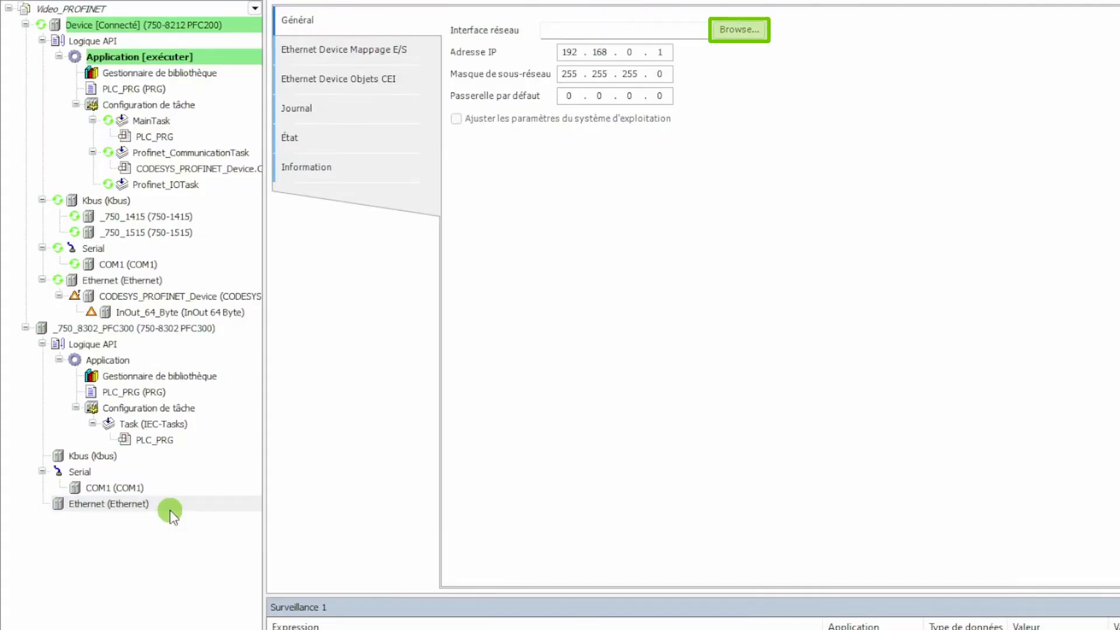
left_click(748, 35)
scroll(704, 292, "down", 1)
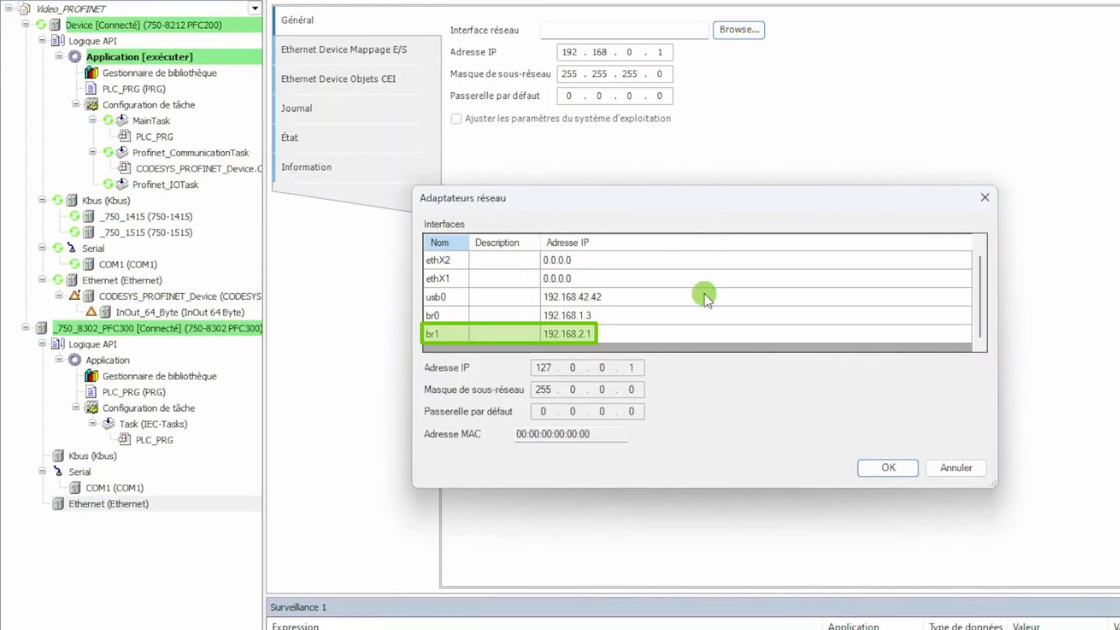
left_click(705, 333)
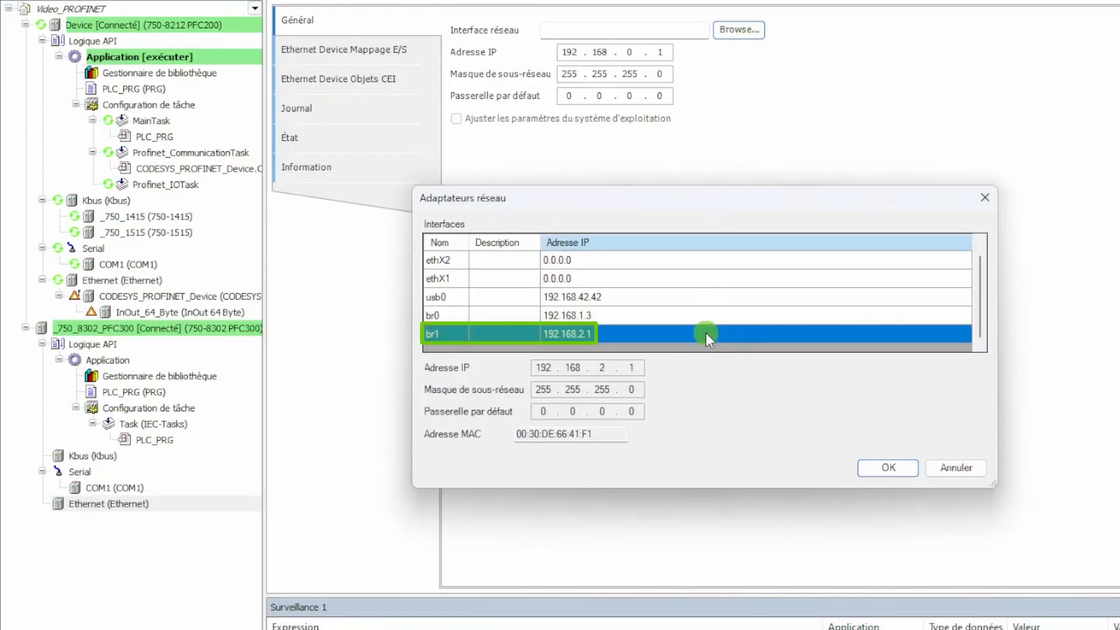
left_click(880, 468)
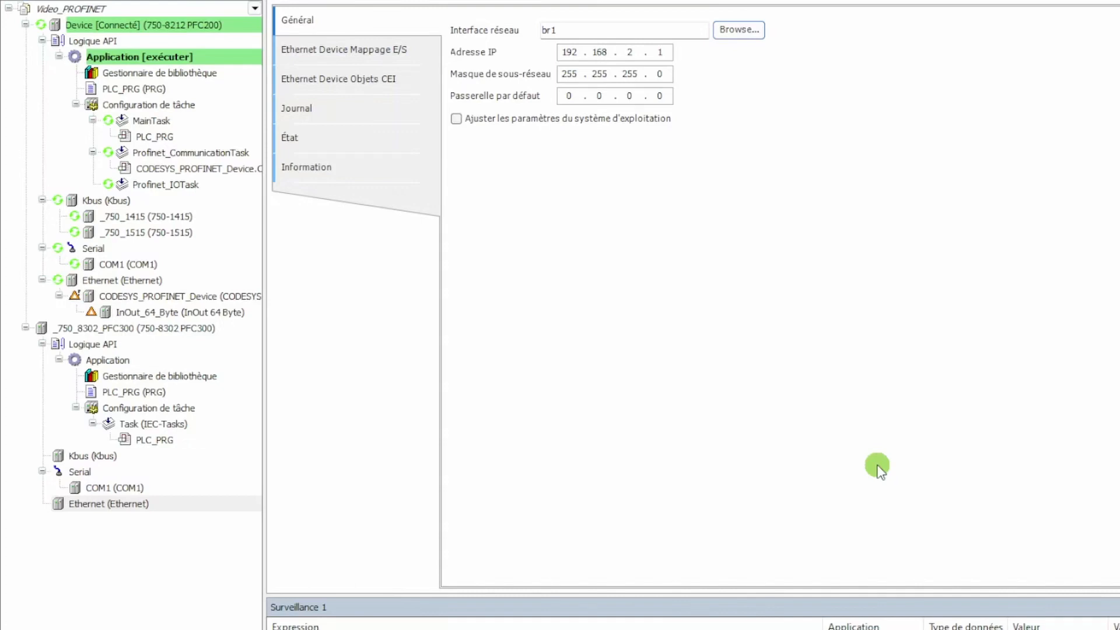
Add a PN-Controller PROFINET master beneath the PFC300's Ethernet adapter and open its general settings
right_click(217, 506)
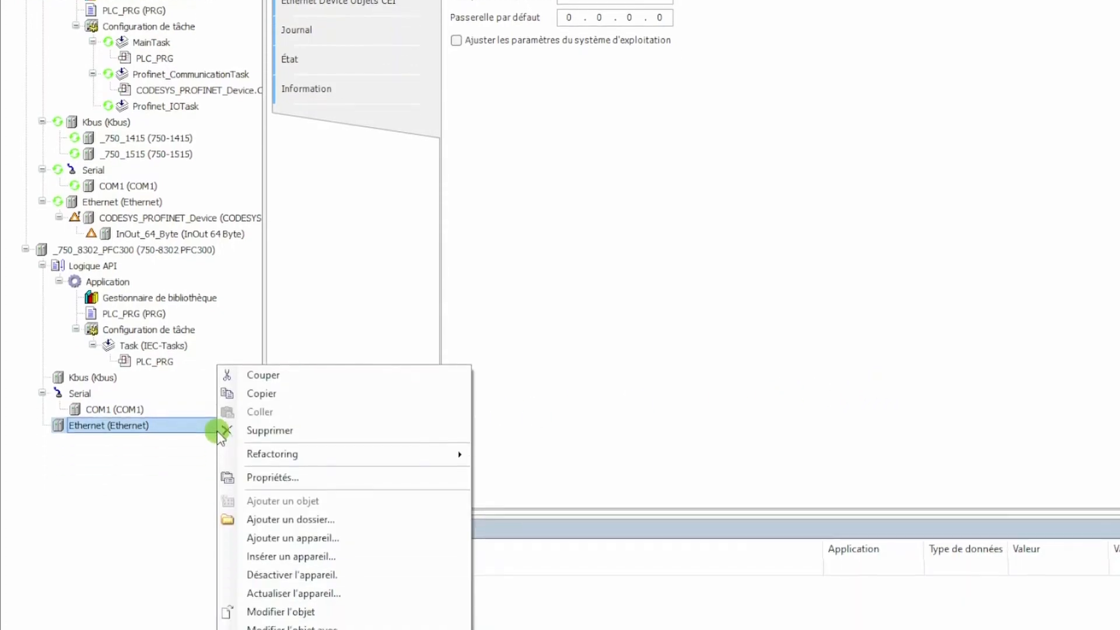
left_click(269, 537)
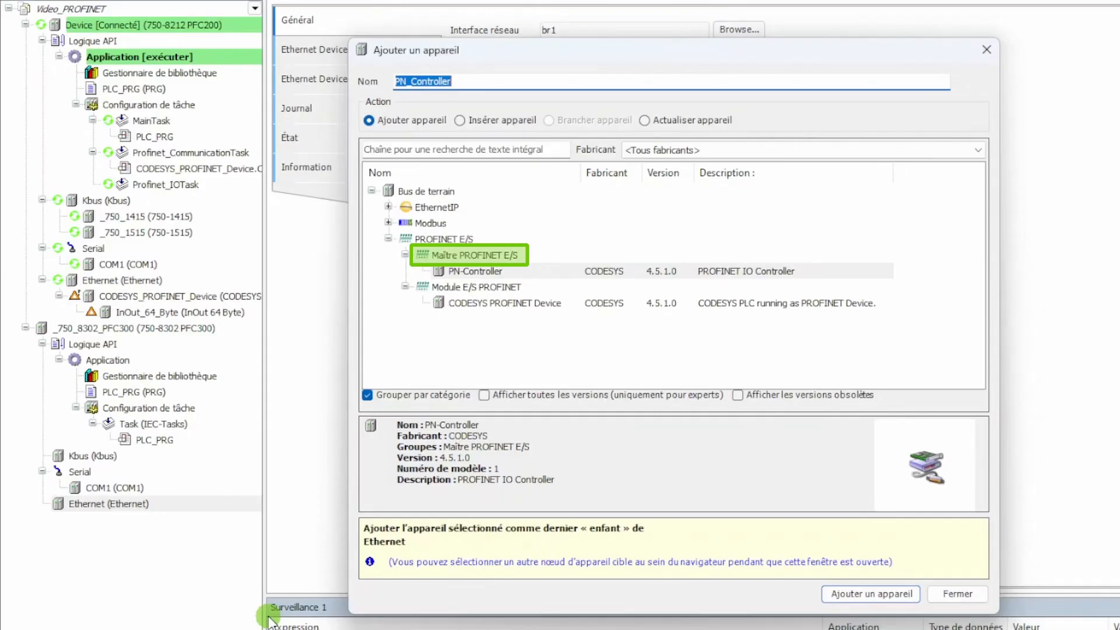
left_click(455, 273)
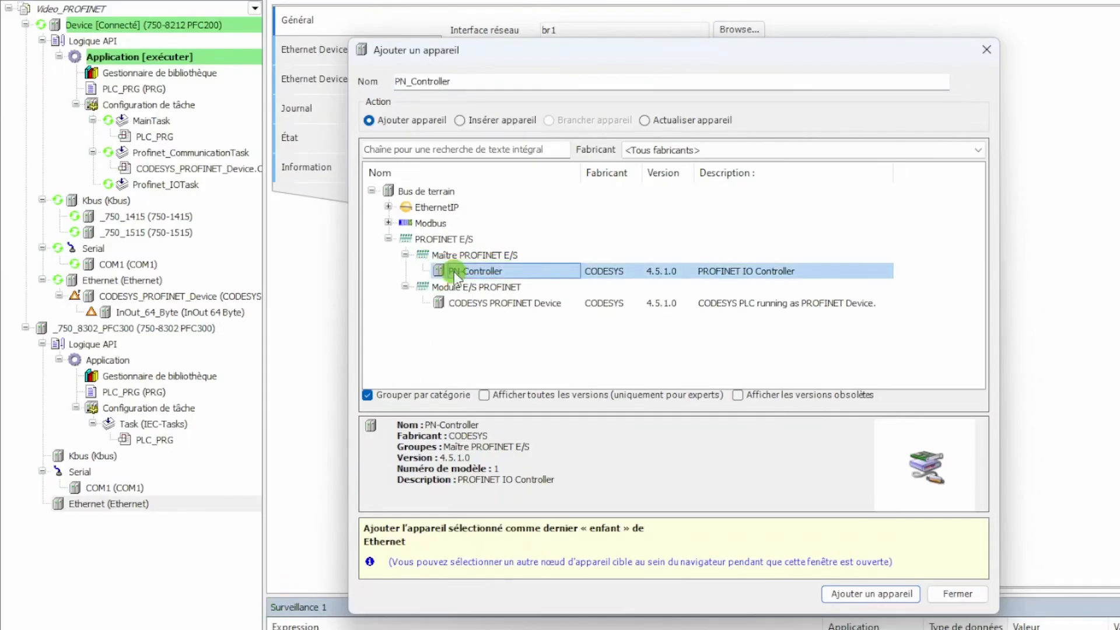
left_click(902, 595)
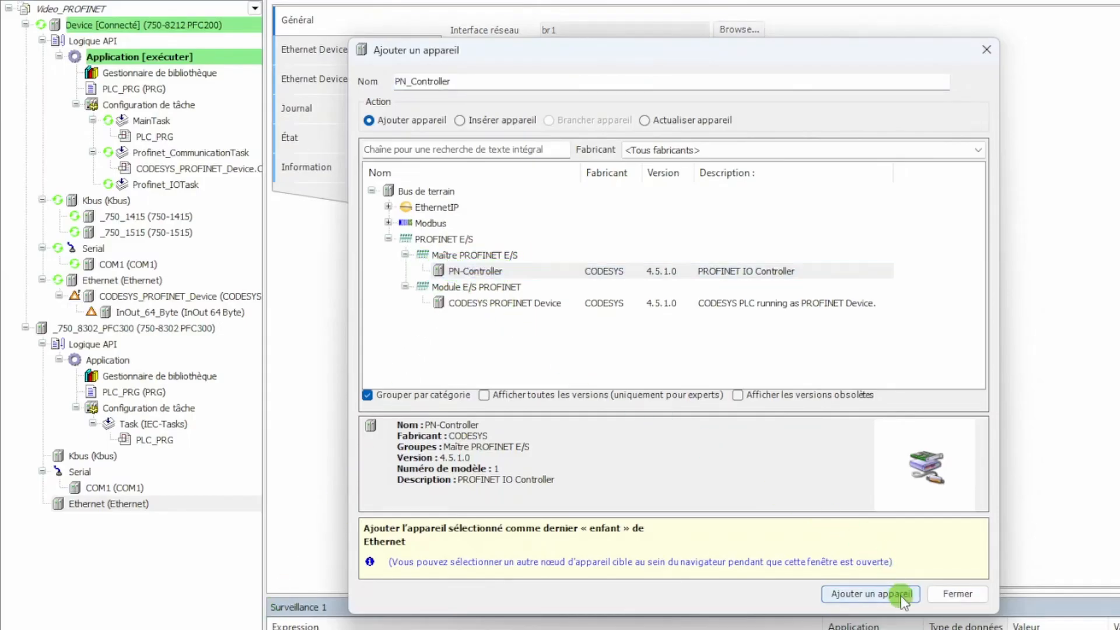
left_click(949, 594)
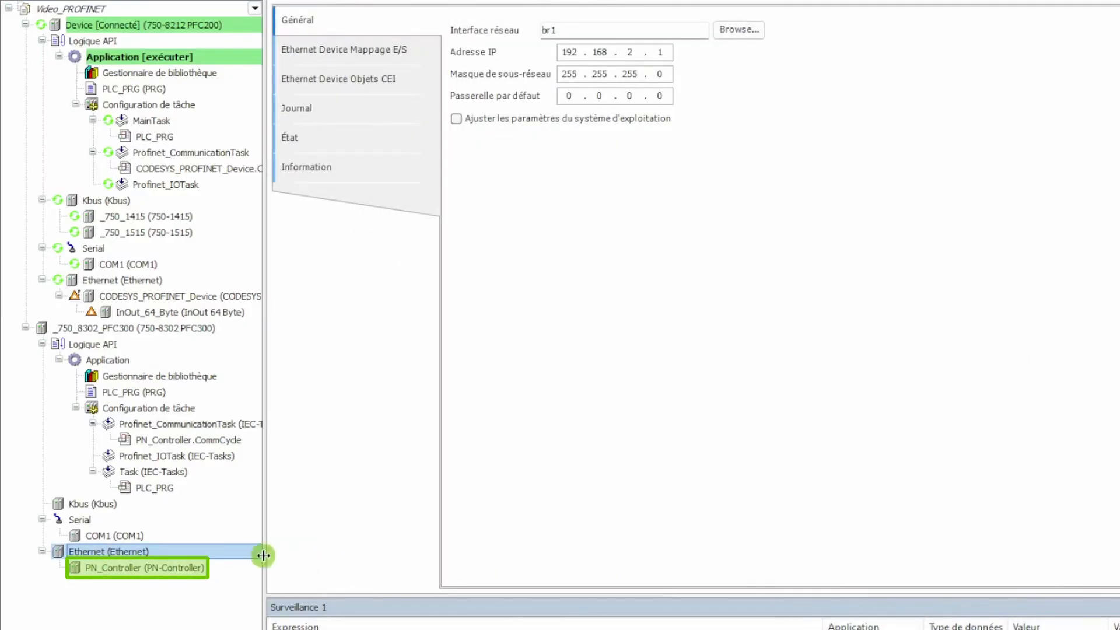
double_click(217, 572)
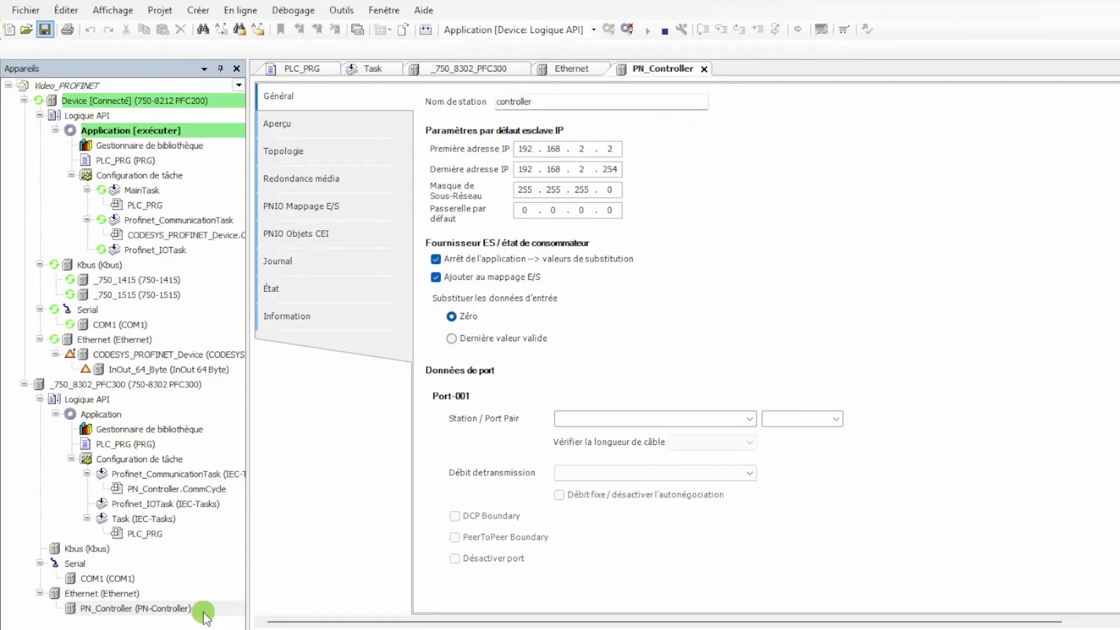
left_click(203, 612)
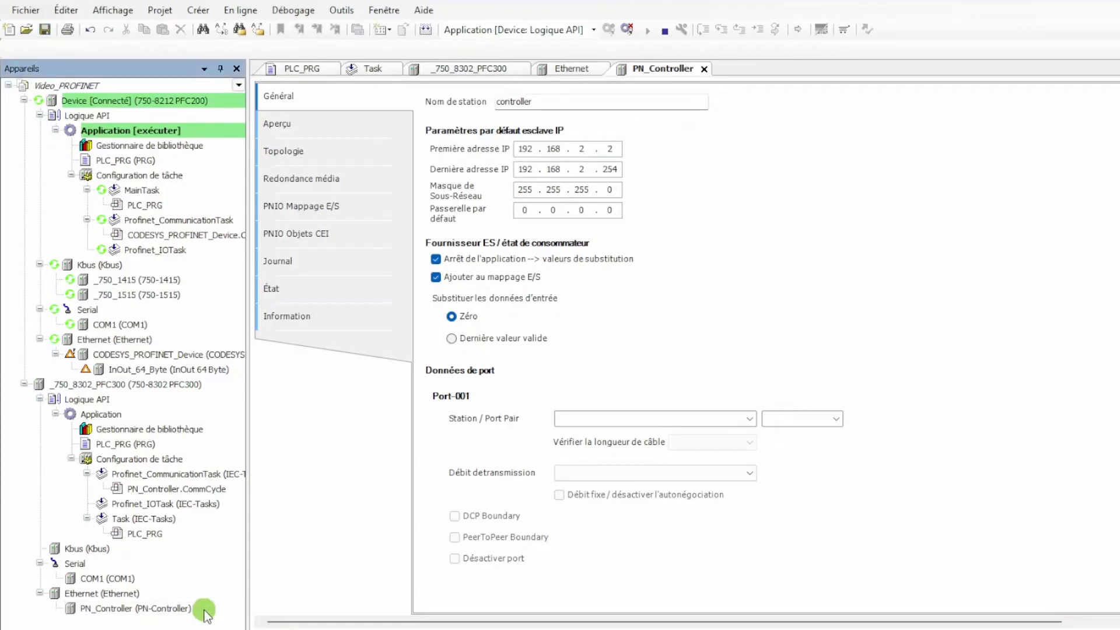
Make the PFC300's Application the active application and generate its code
right_click(141, 415)
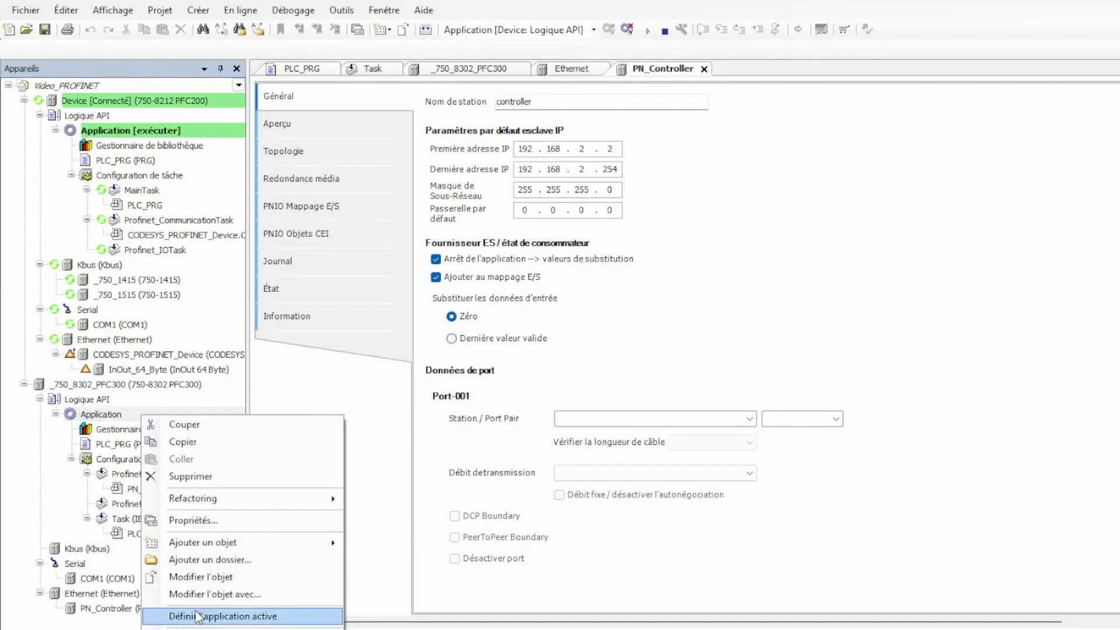
left_click(197, 616)
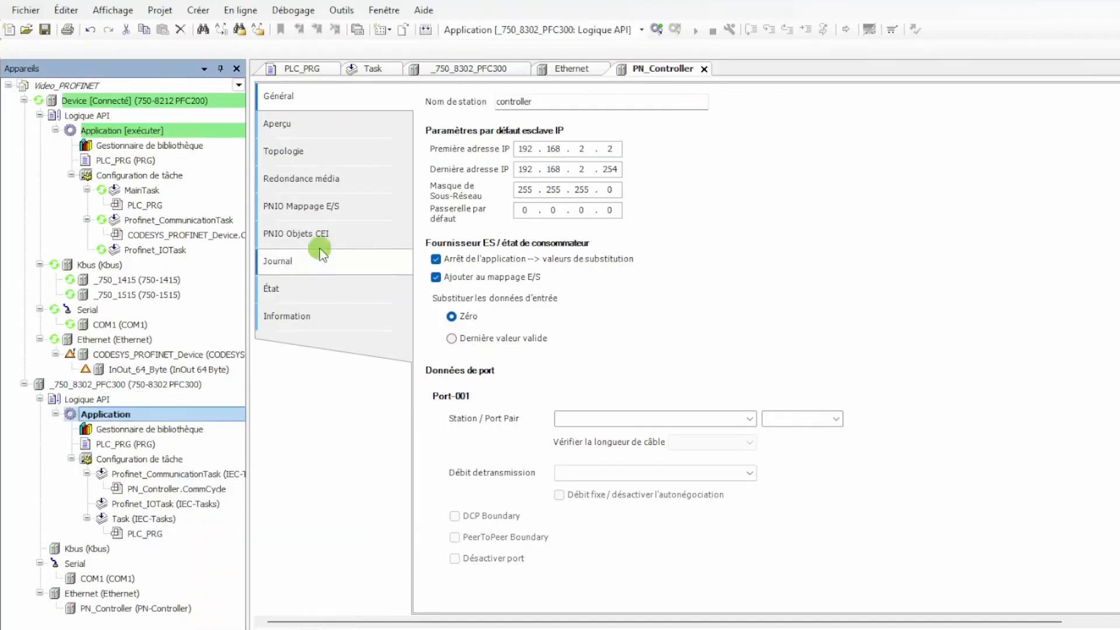
left_click(427, 31)
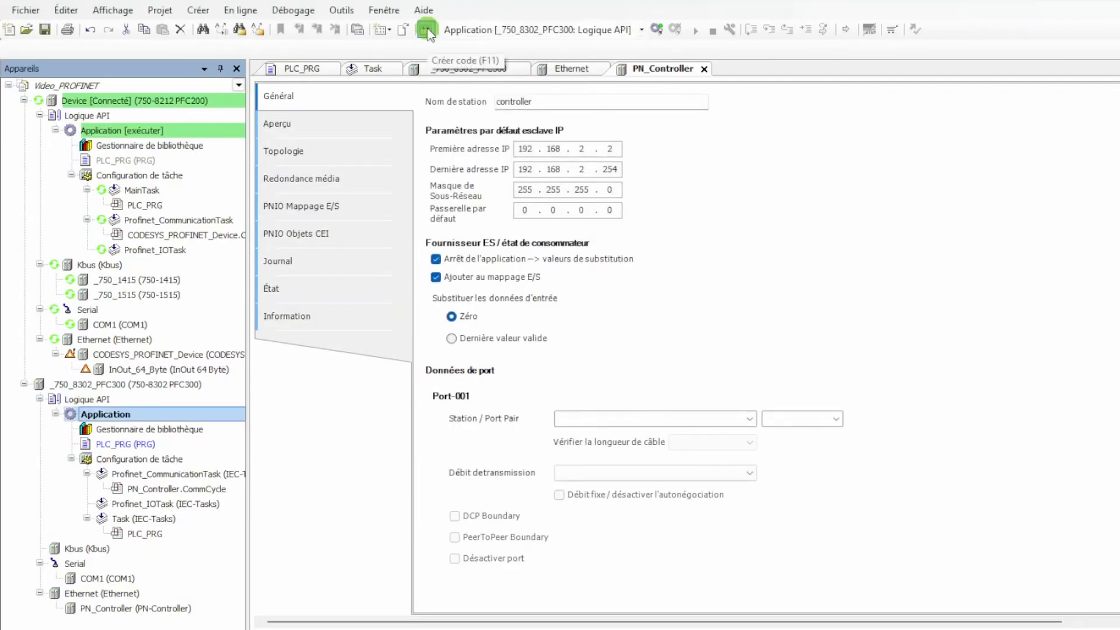
left_click(427, 32)
Download the application to the PFC300 and start it running
left_click(630, 432)
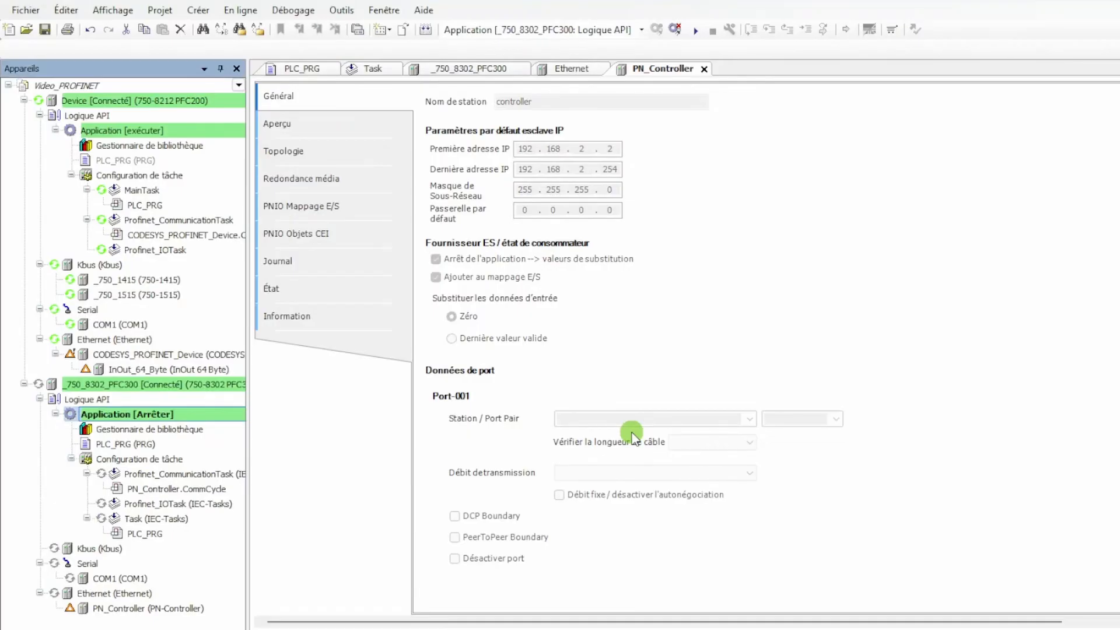
left_click(695, 31)
left_click(668, 438)
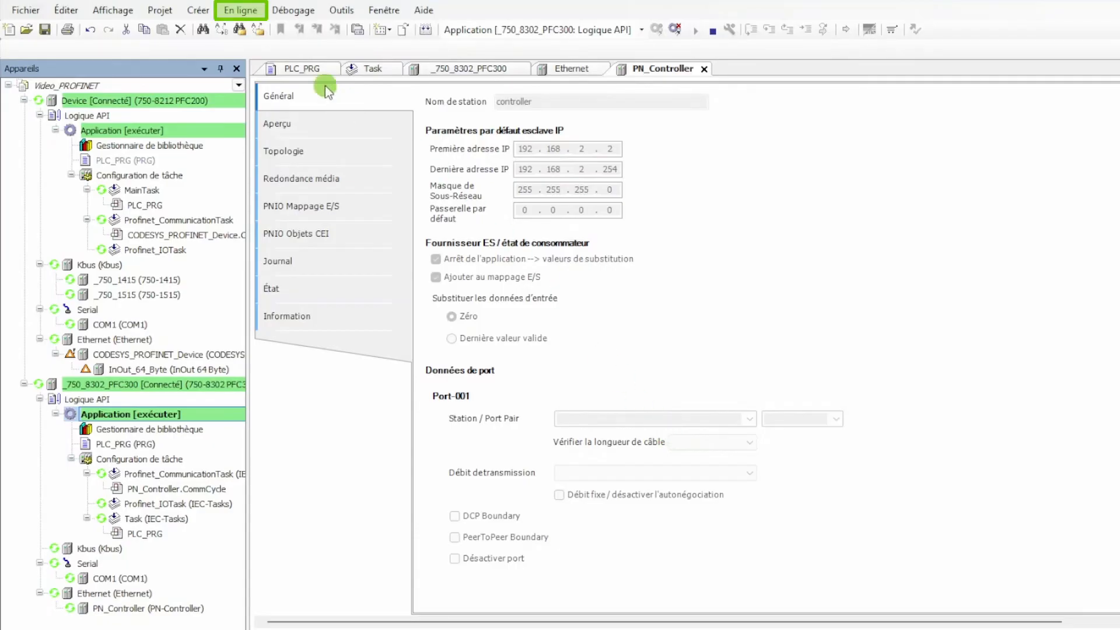
Create a boot application on the PFC300 and log out of the controller
left_click(250, 11)
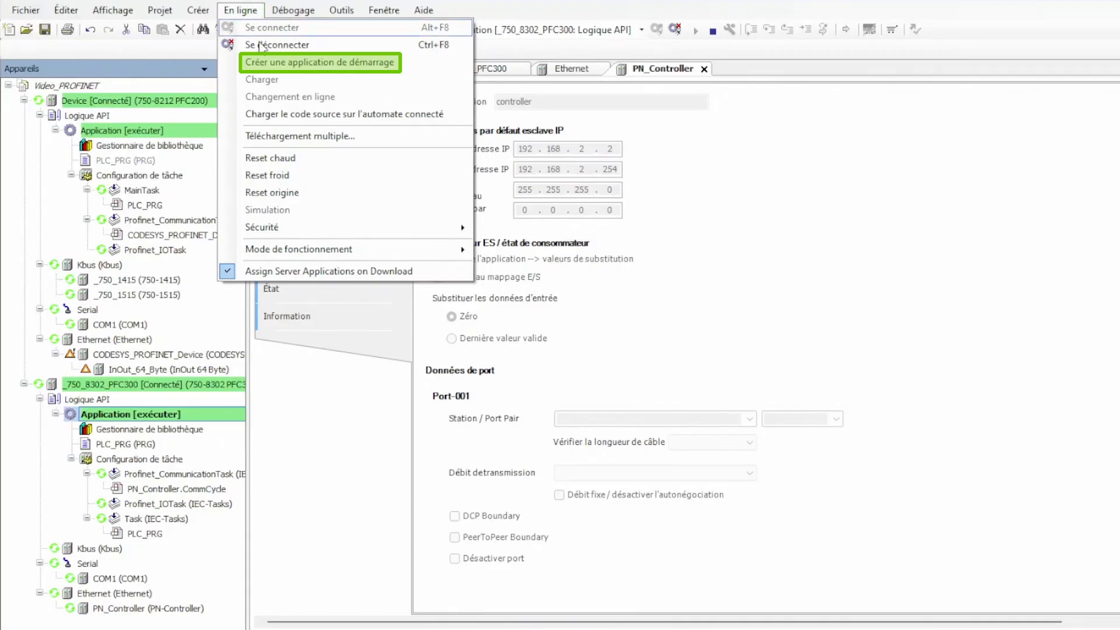
left_click(260, 63)
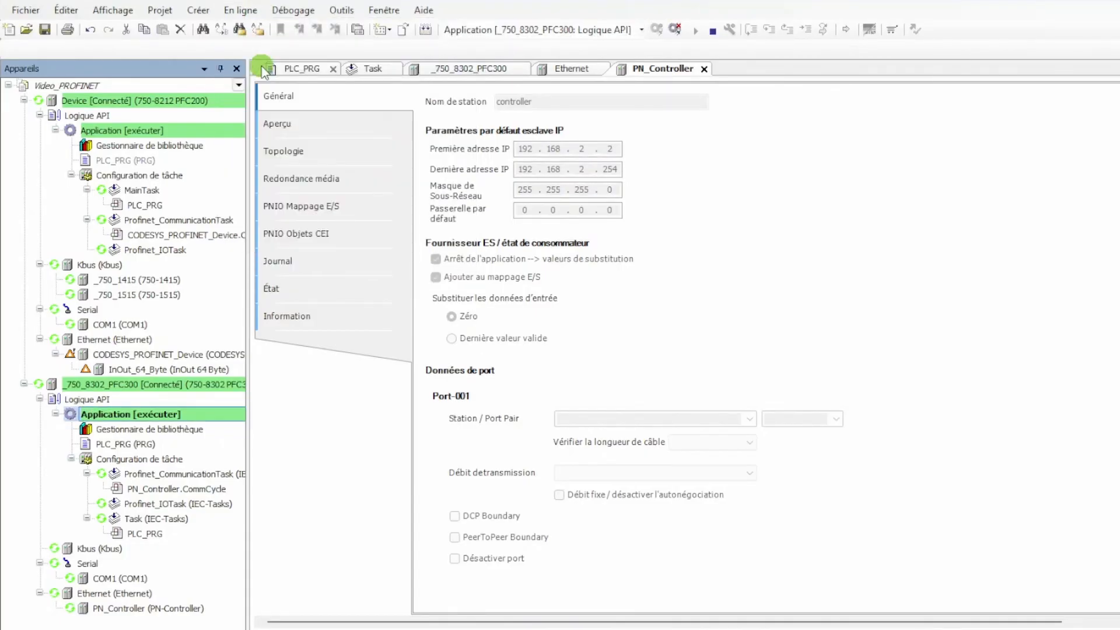
left_click(675, 30)
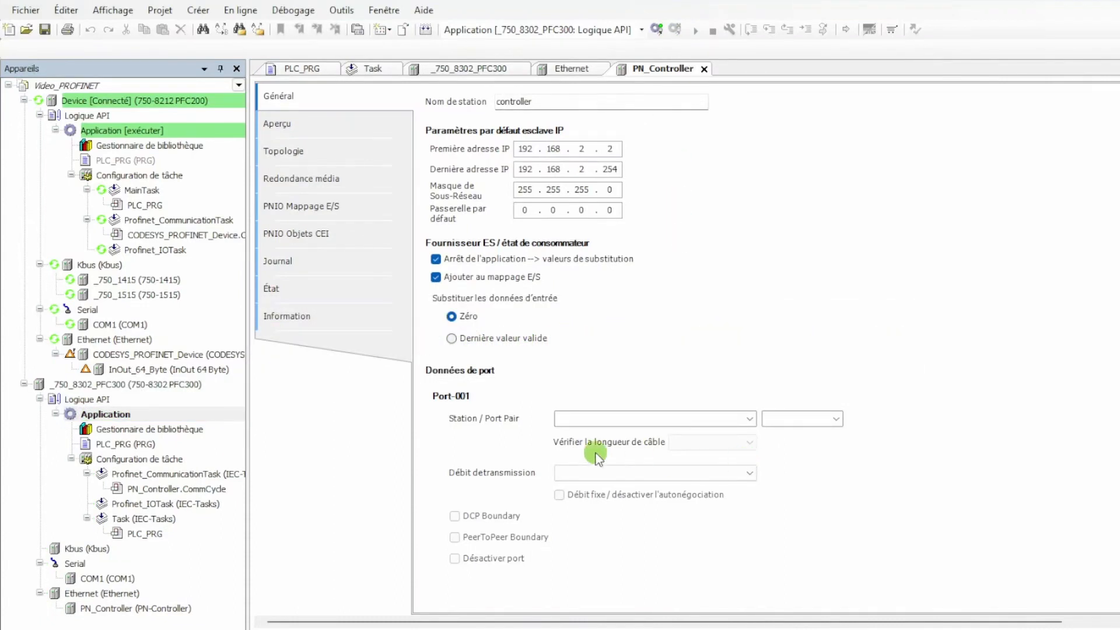
Check the PFC300's active communication path to 192.168.1.3 through Gateway-1 and log back in to the controller
left_click(224, 389)
double_click(223, 390)
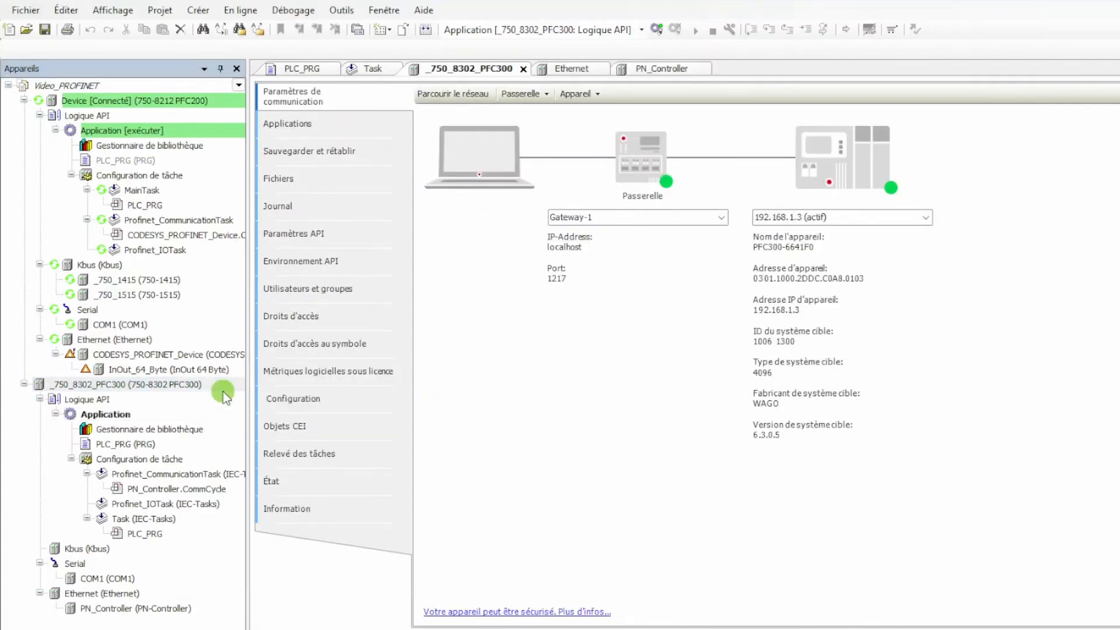
left_click(838, 214)
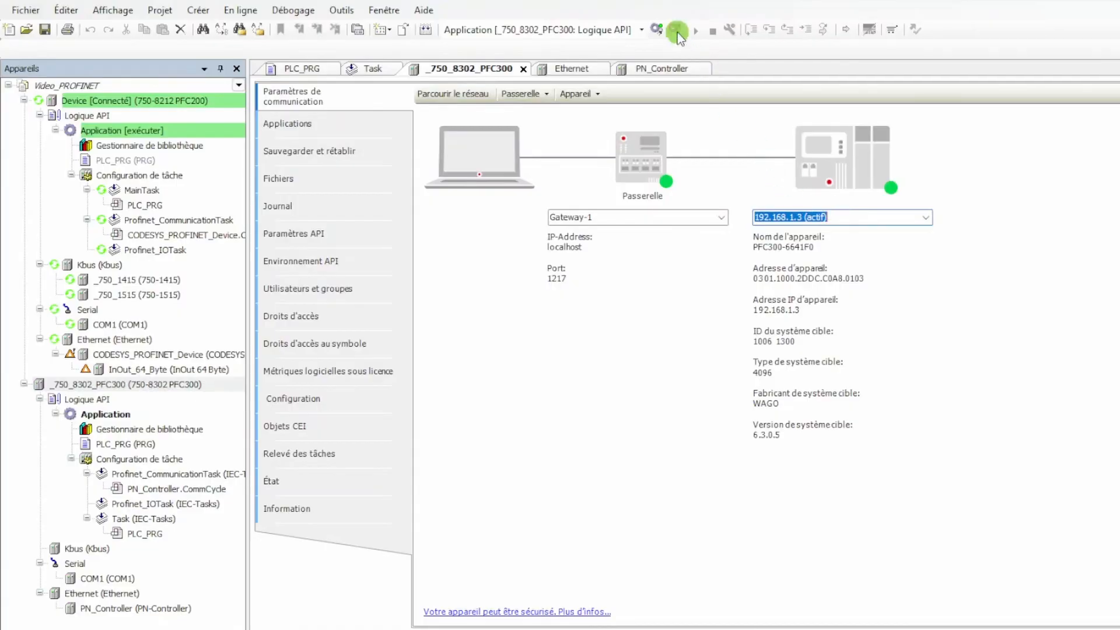
left_click(661, 29)
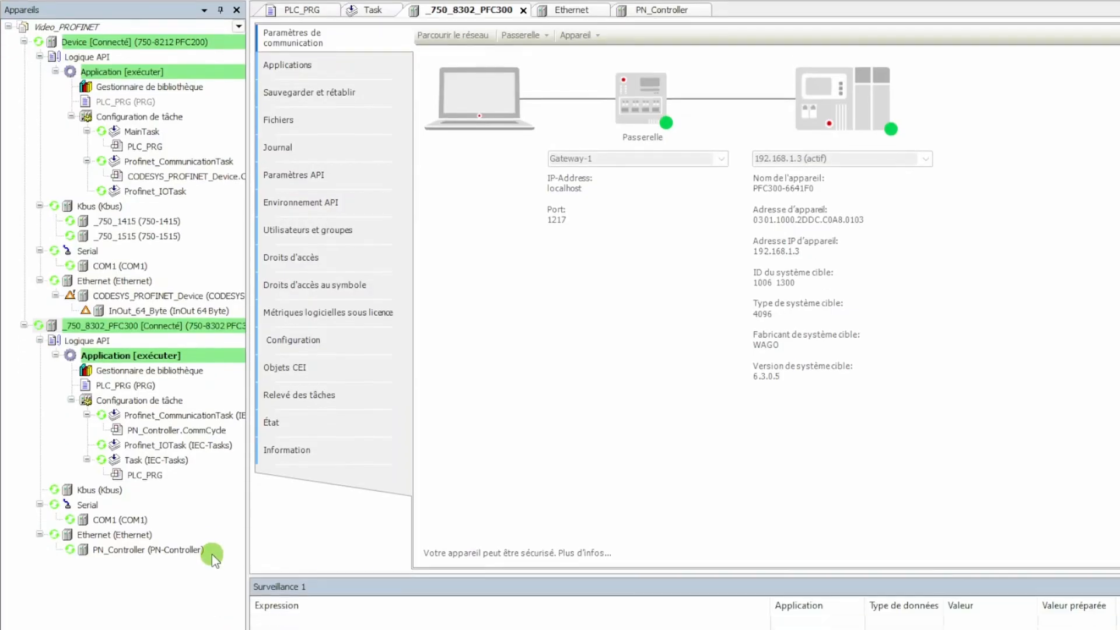
Scan for PROFINET devices from PN_Controller and assign an automatic IP address to the pn-device station
right_click(212, 555)
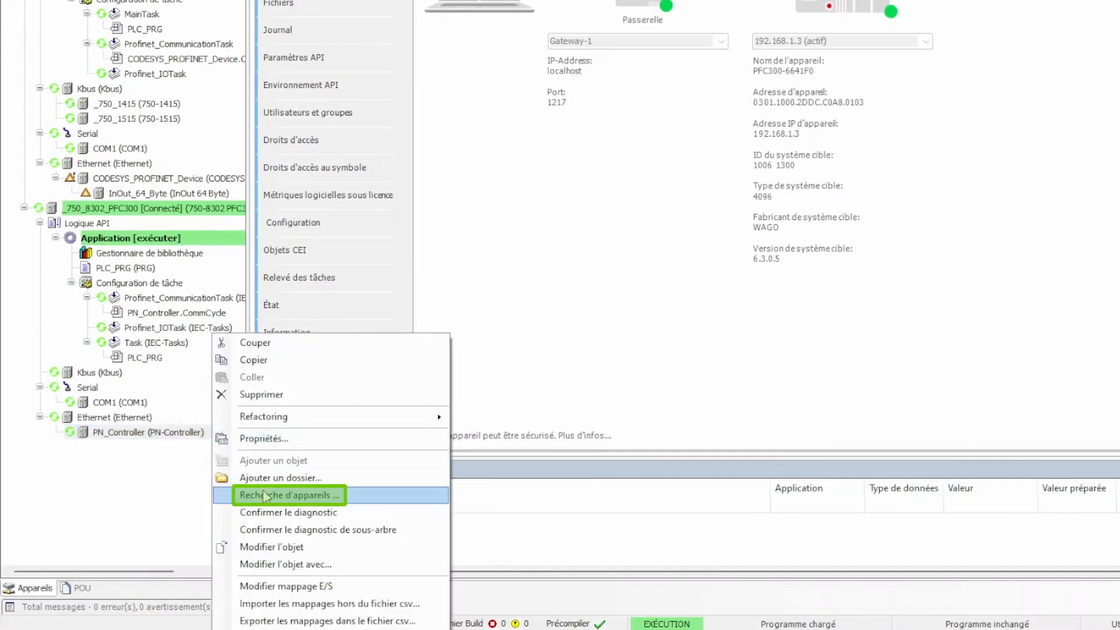
left_click(265, 612)
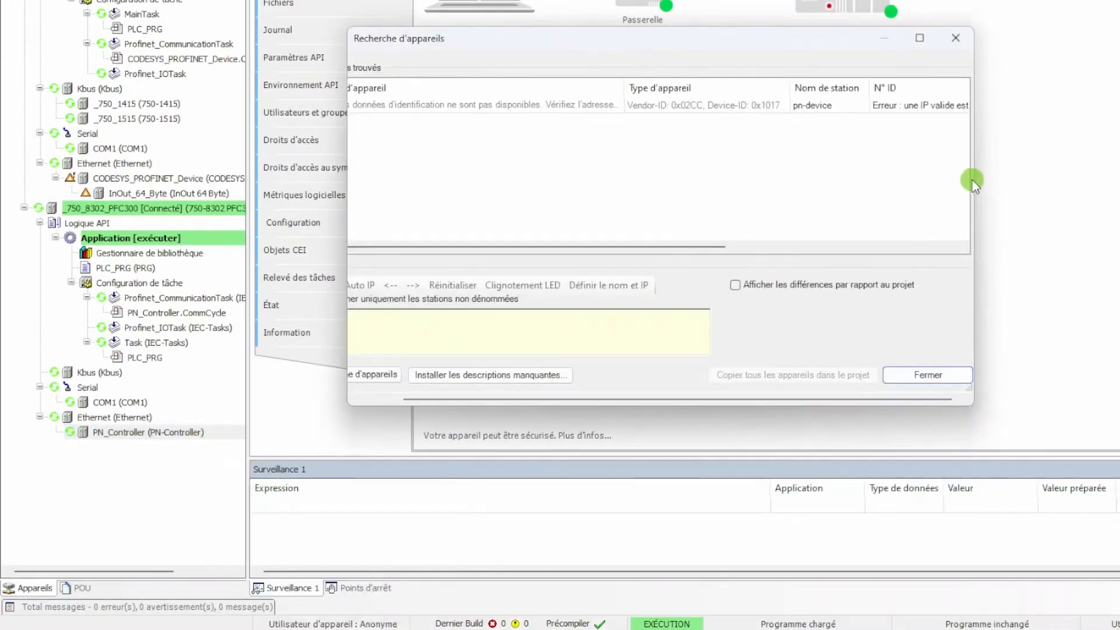
left_click_drag(974, 180, 1075, 185)
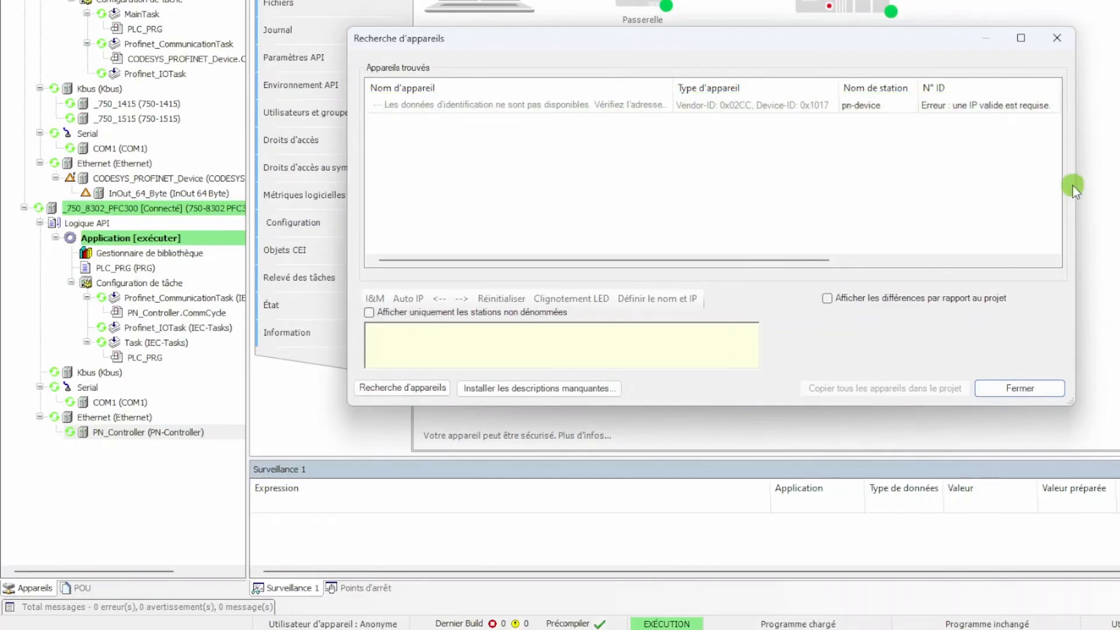
left_click(810, 106)
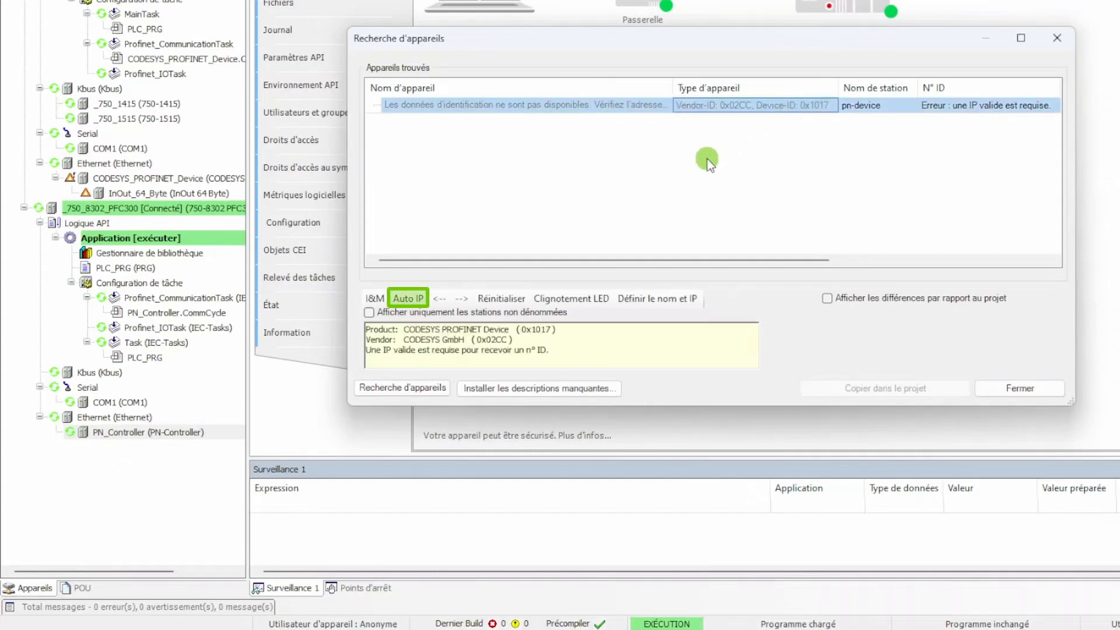
left_click(420, 299)
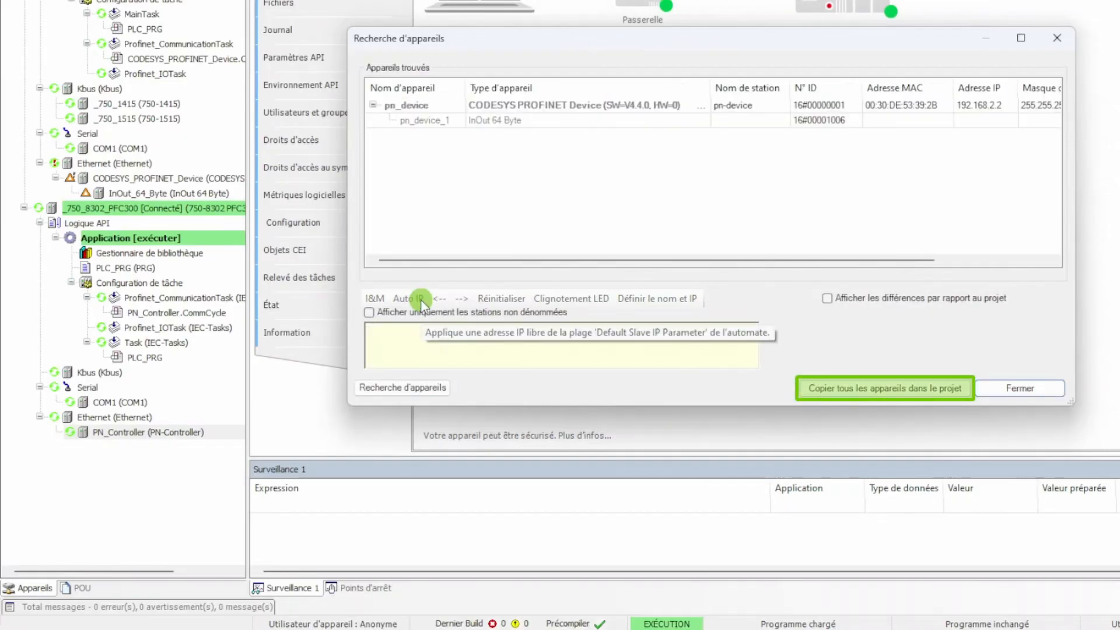
Copy all the scanned PROFINET devices into the project and log out of the PFC300
left_click(843, 387)
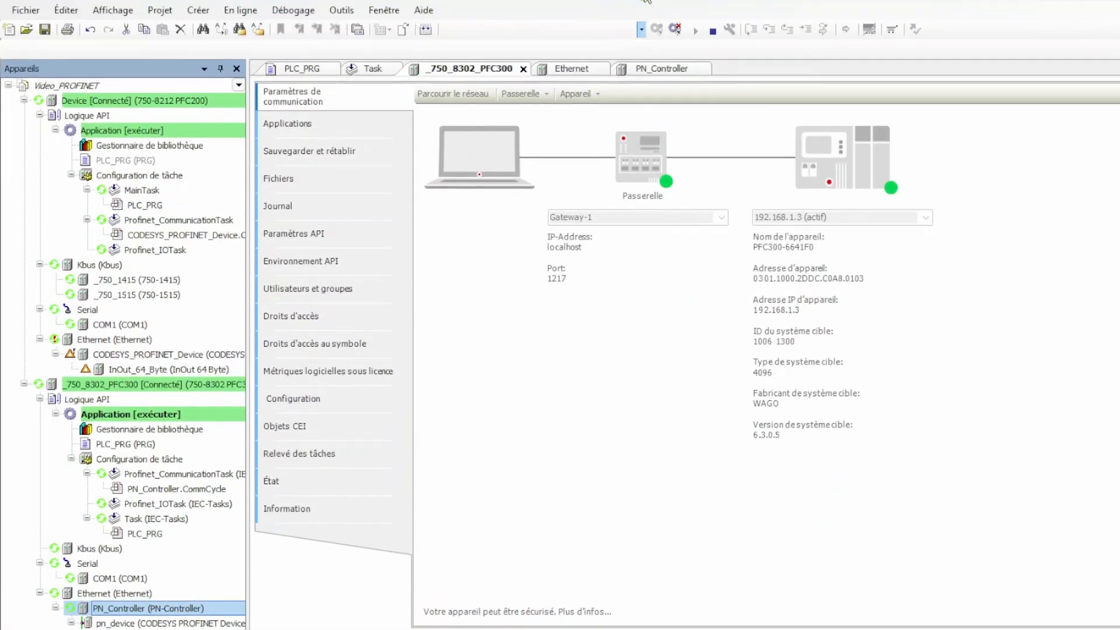
left_click(678, 29)
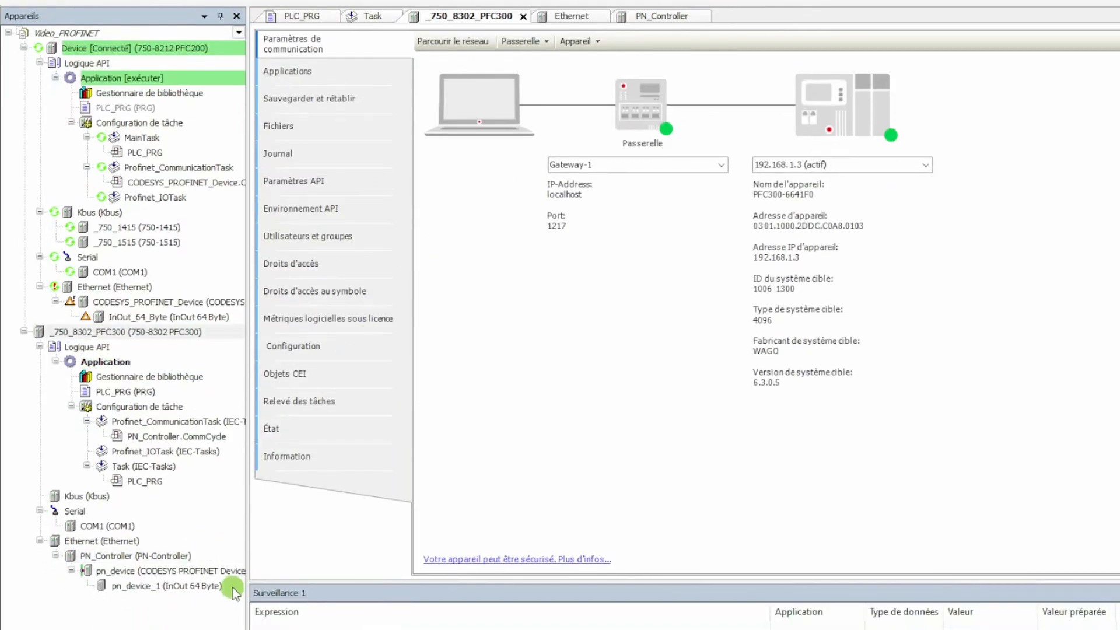
In pn_device_1's PNIO module I/O mapping, map Input Data to a new variable PN_Entrees and Output Data to PN_Sorties
double_click(232, 587)
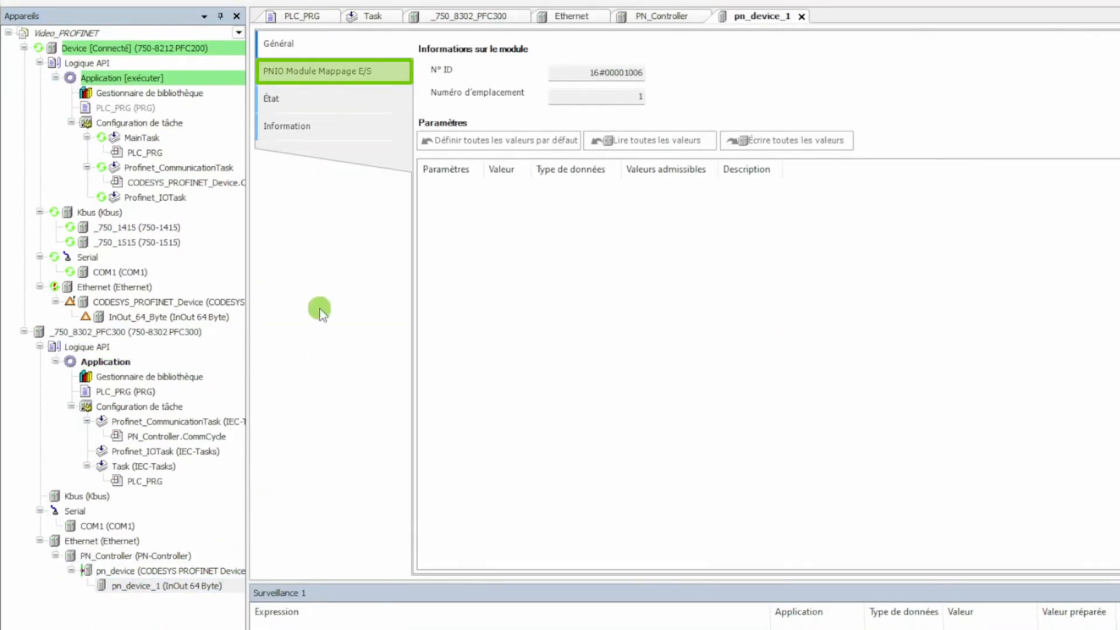
left_click(343, 73)
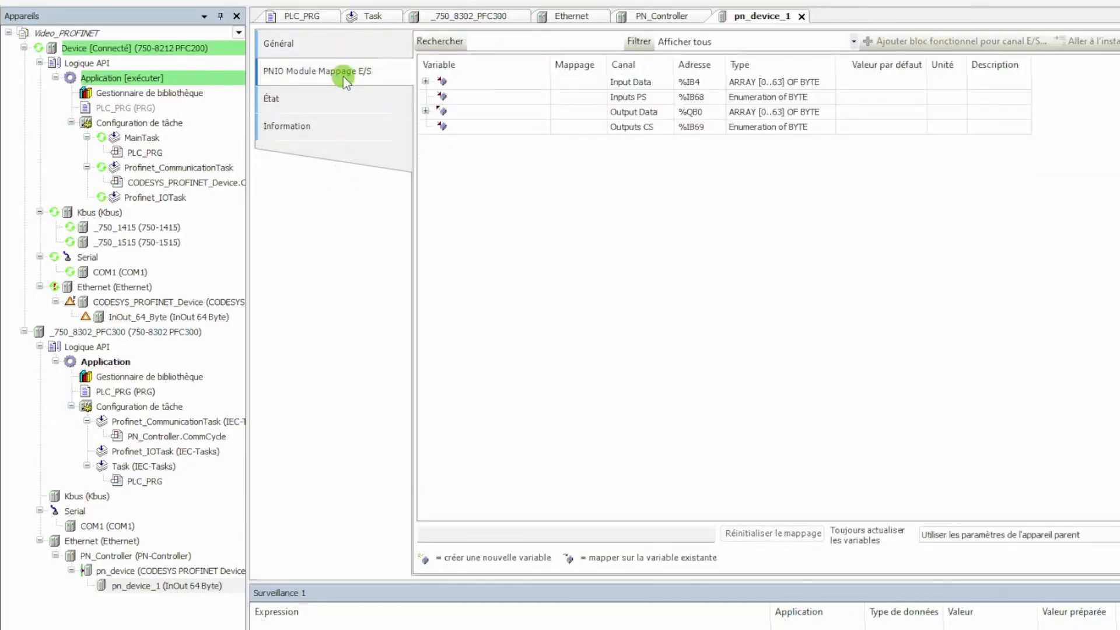
double_click(484, 82)
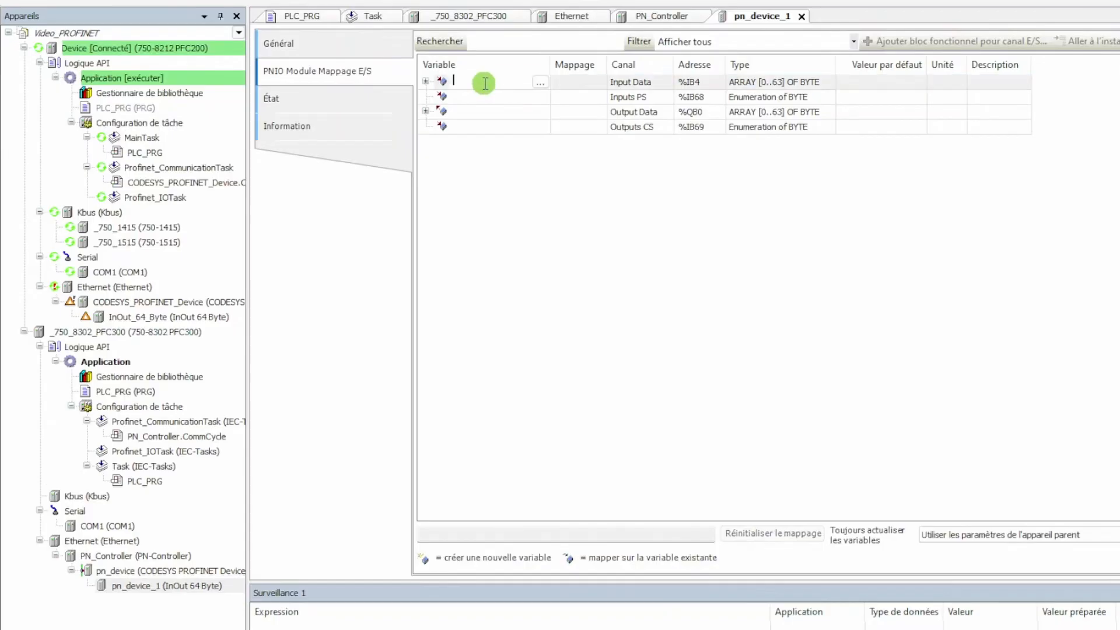
type("PN")
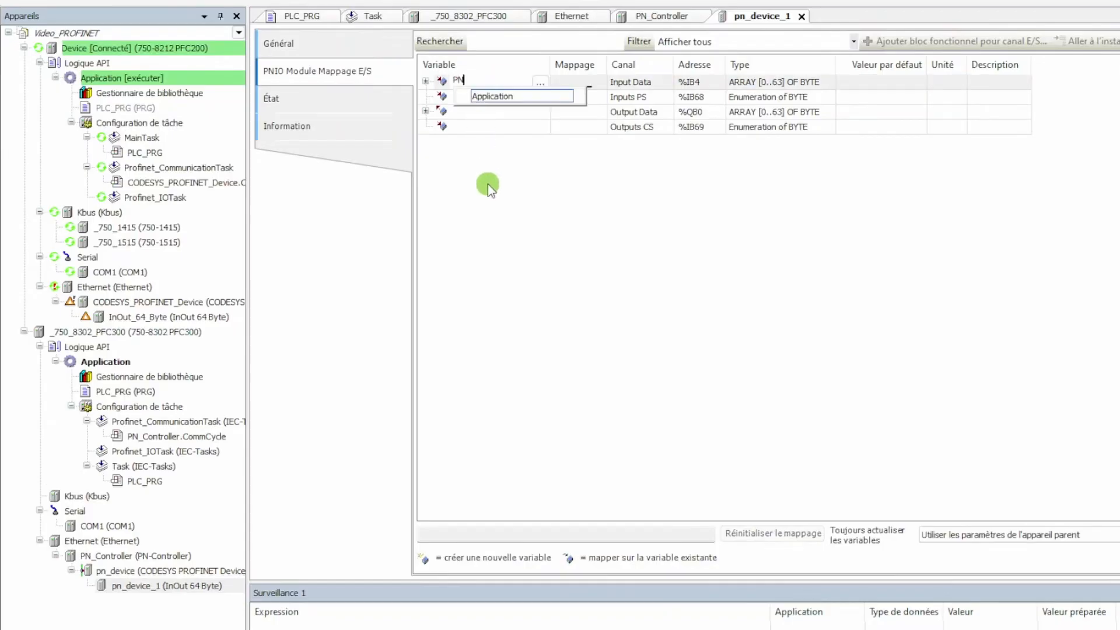
type("_Entrees")
key("Return")
key("Down")
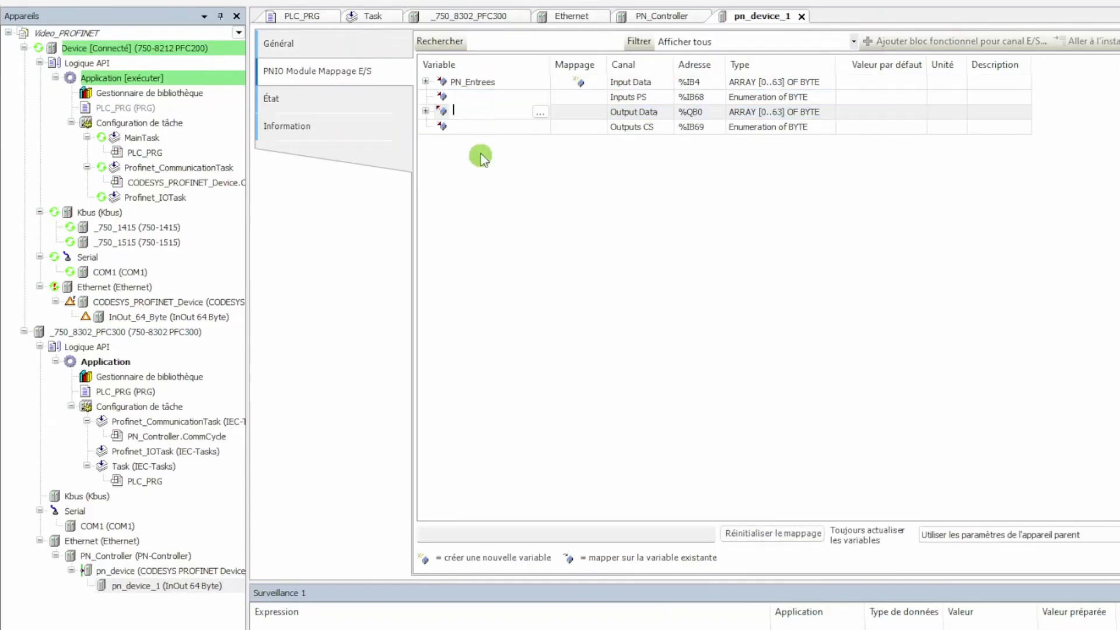
type("PN_Sorties")
key("Return")
key("Down")
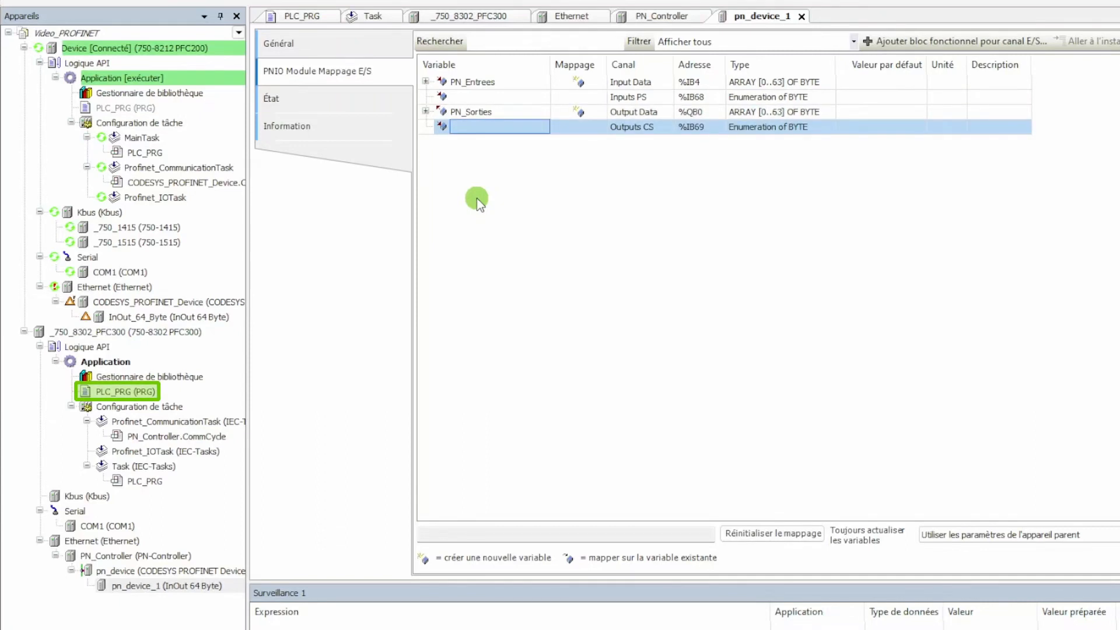
Write the statement "PN_Sorties[0] := PN_Entrees[0];" in the PFC300's PLC_PRG program
double_click(151, 392)
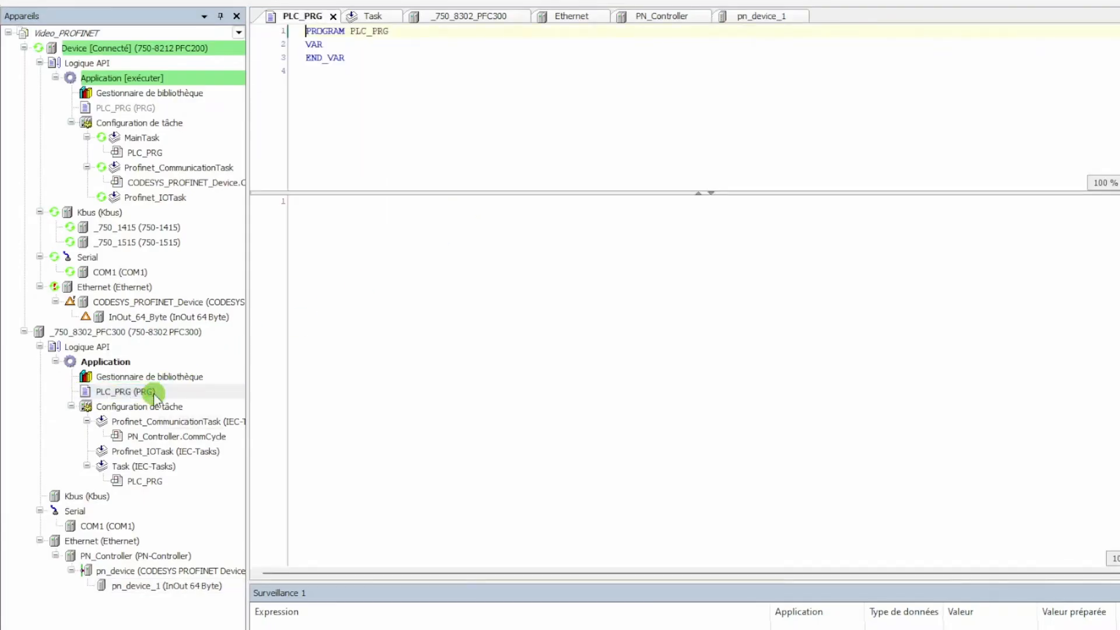
left_click(374, 256)
type("E")
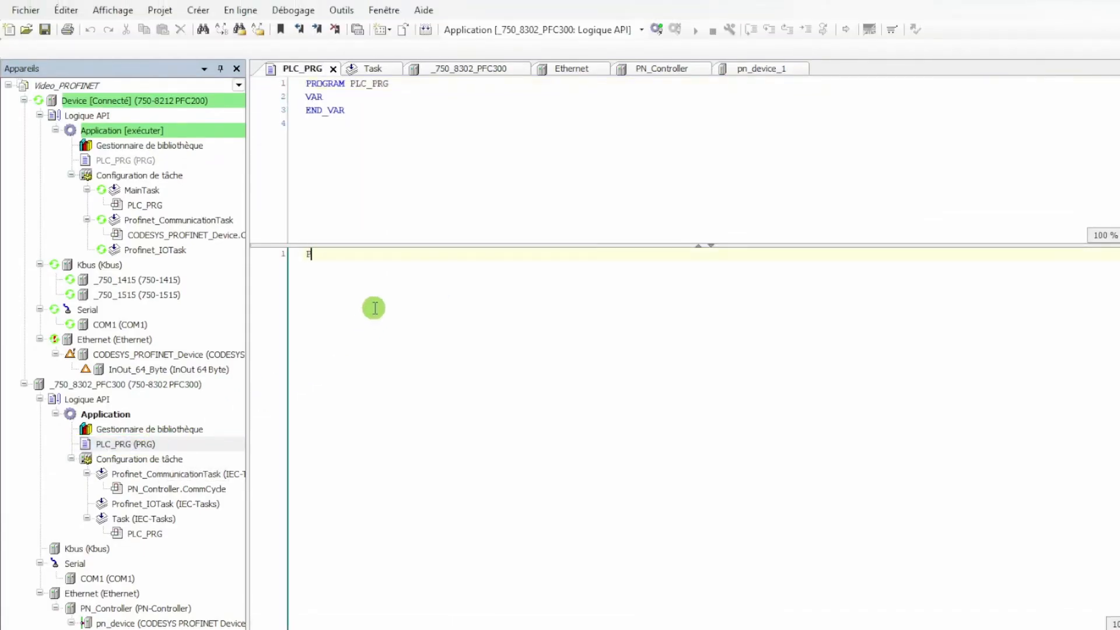
type("N_Sorties[")
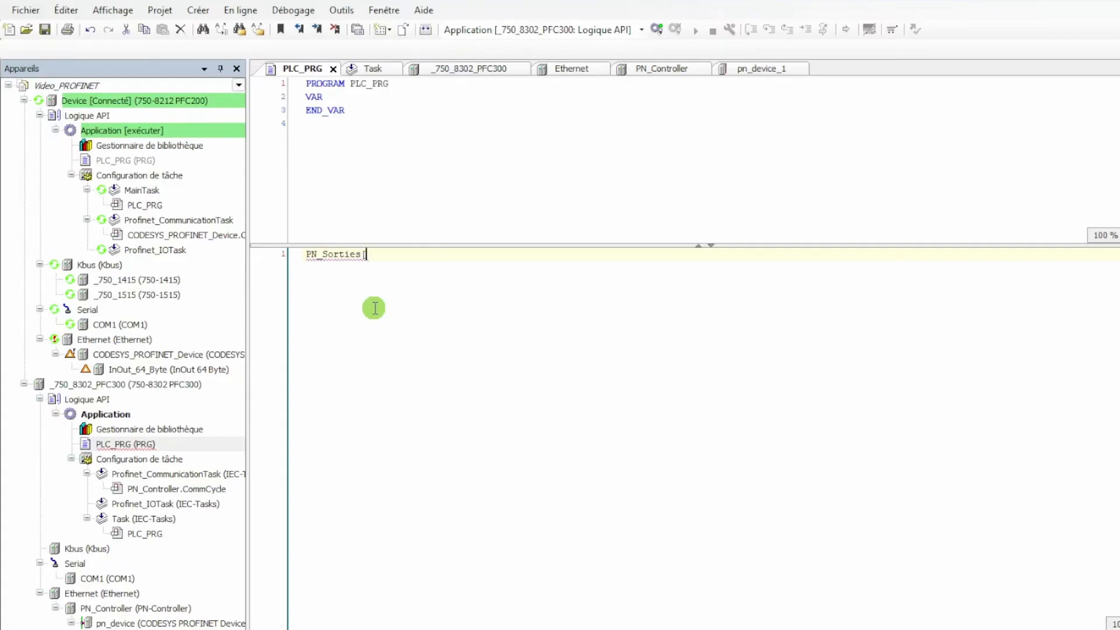
type("0] := PN_En")
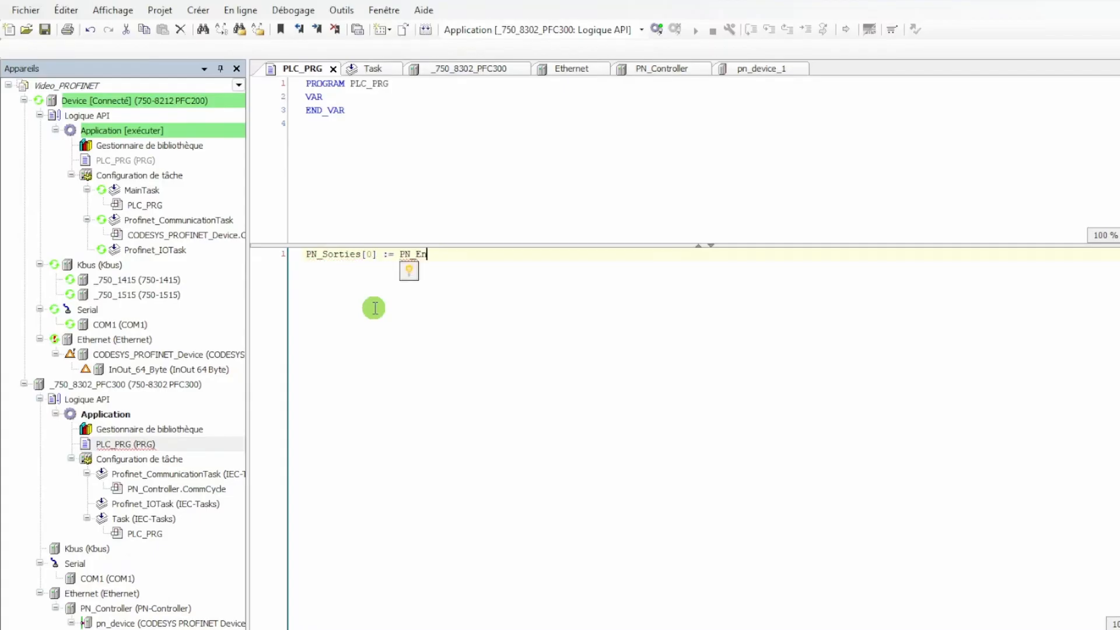
type("trees[0];")
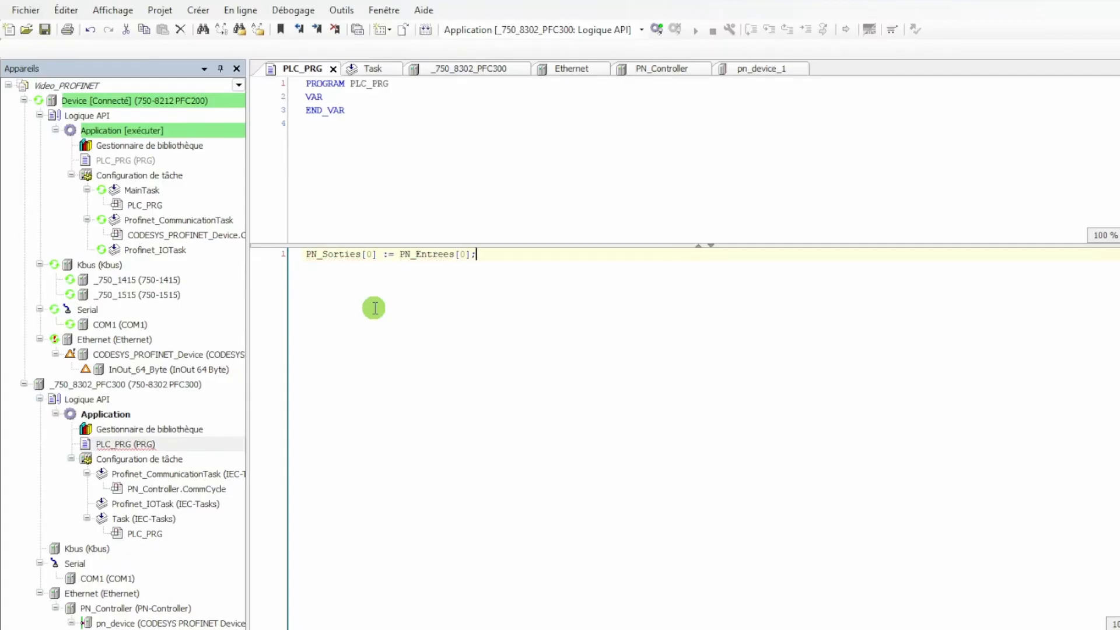
Generate the code, download it to the PFC300 in place of the running application, and start it
left_click(427, 31)
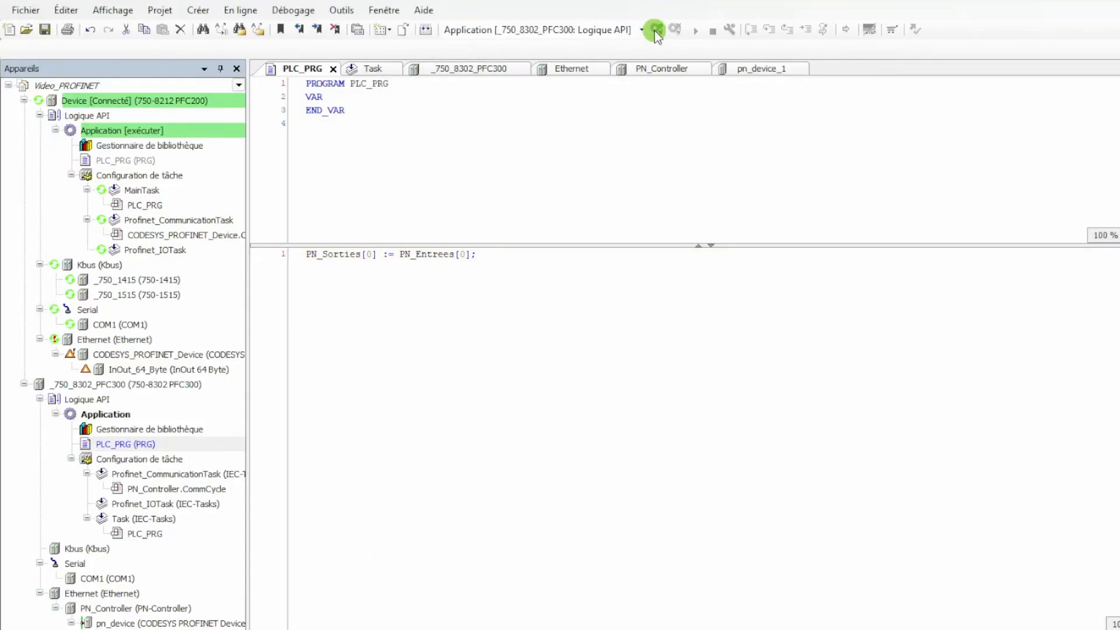
left_click(656, 29)
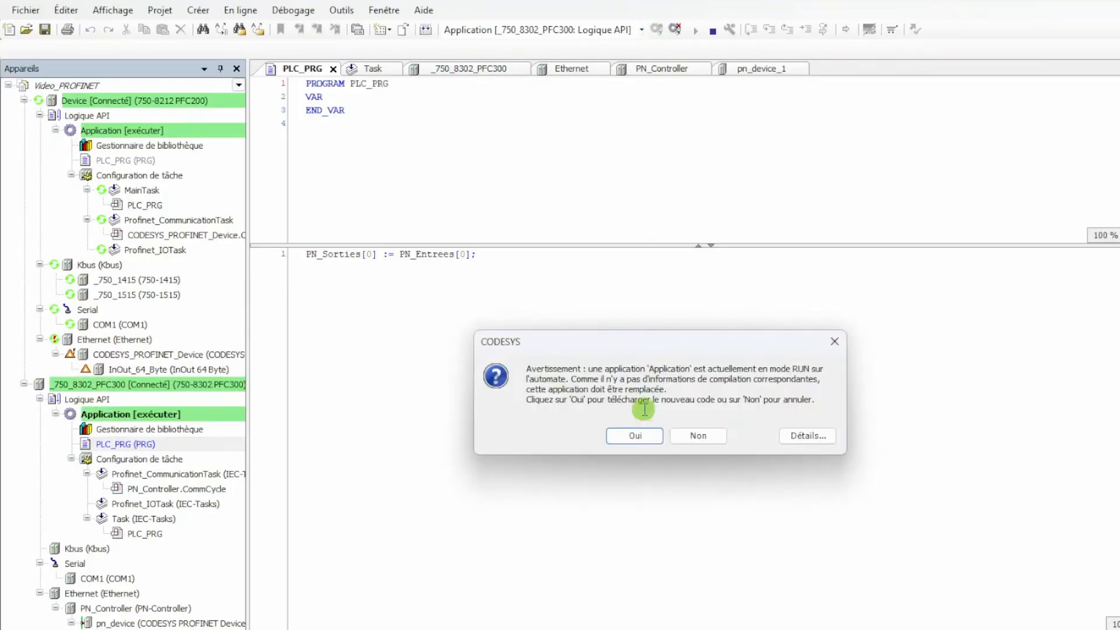
left_click(643, 434)
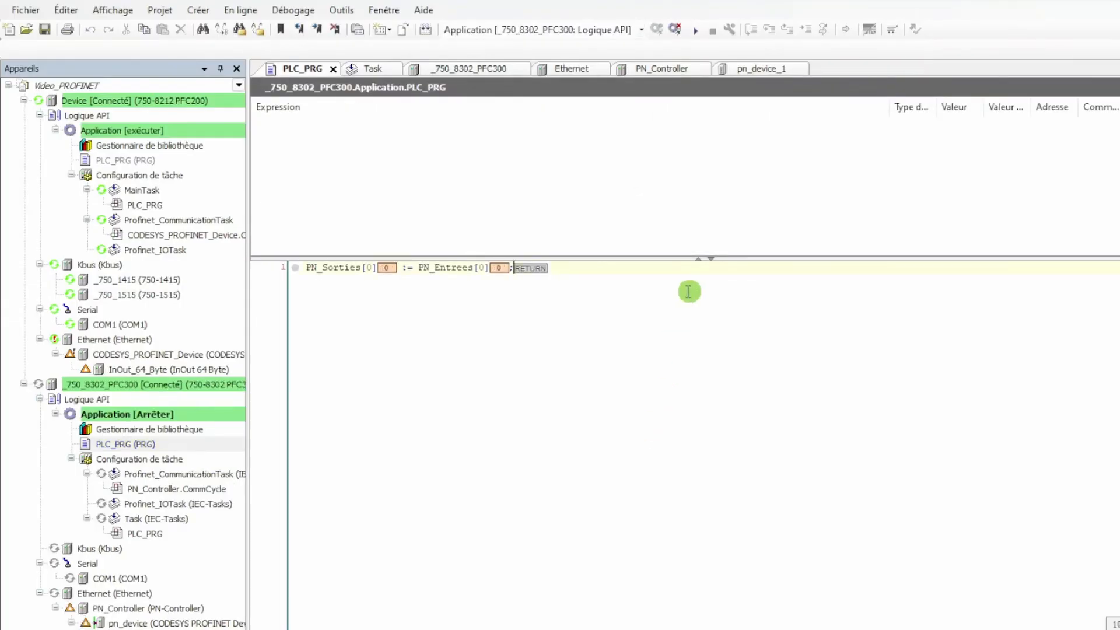
left_click(695, 36)
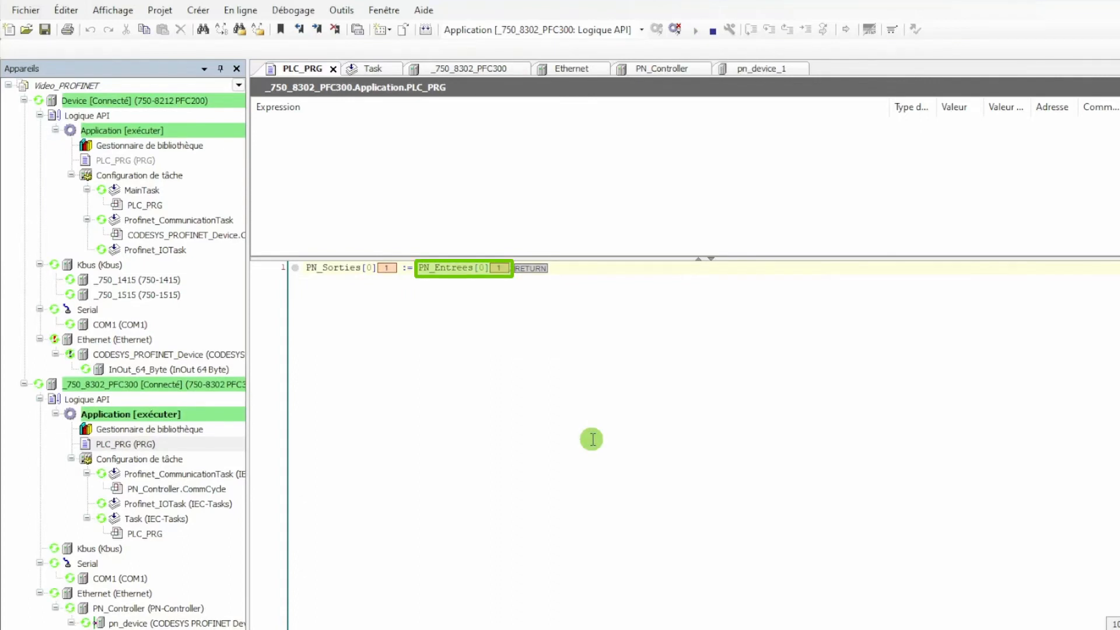
Check the live values in the PFC200's PLC_PRG and the individual output channels of its 750-1515 module
left_click(179, 162)
double_click(180, 162)
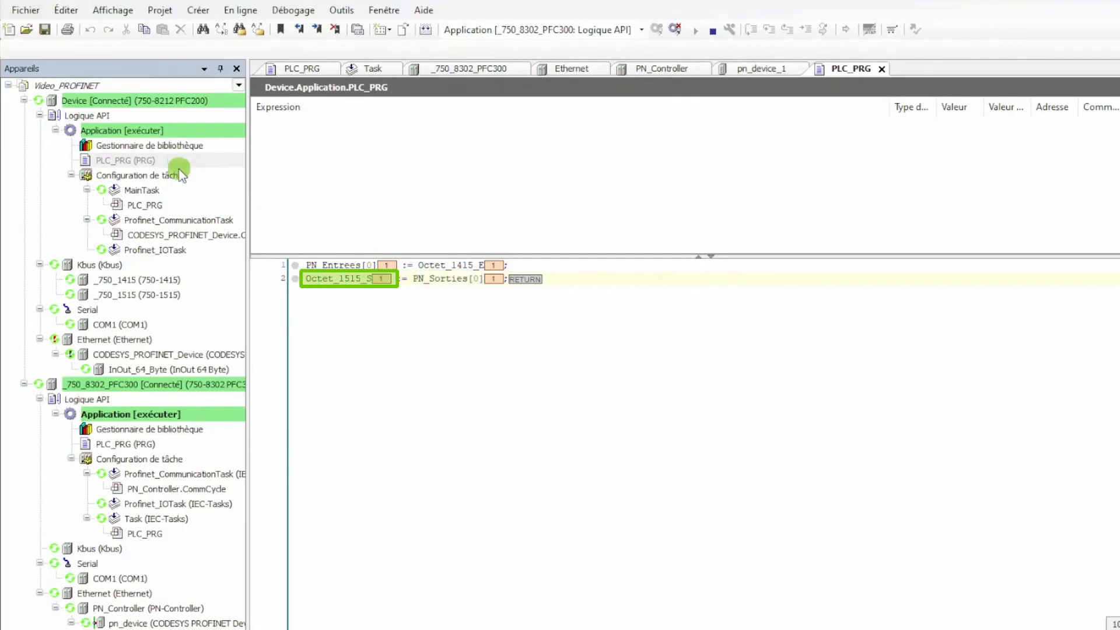
left_click(171, 294)
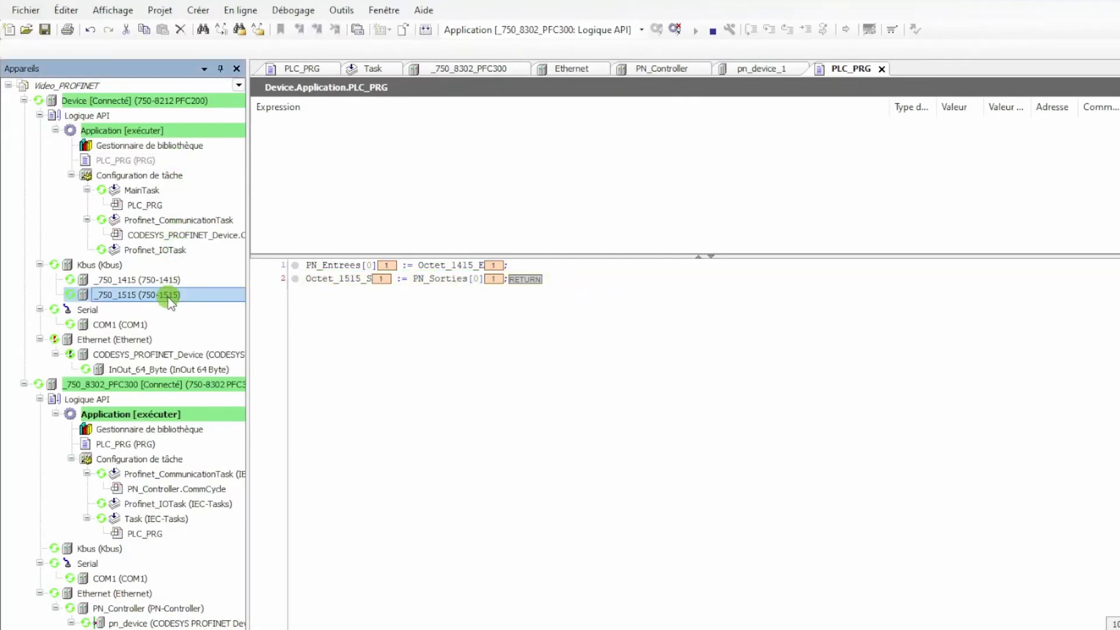
double_click(170, 295)
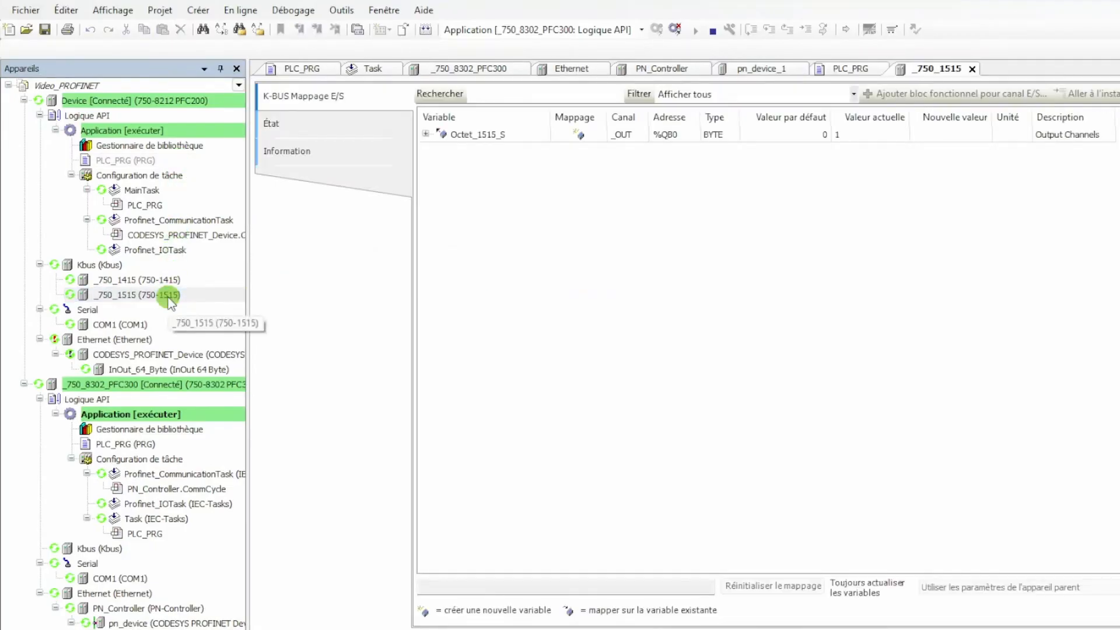
left_click(426, 134)
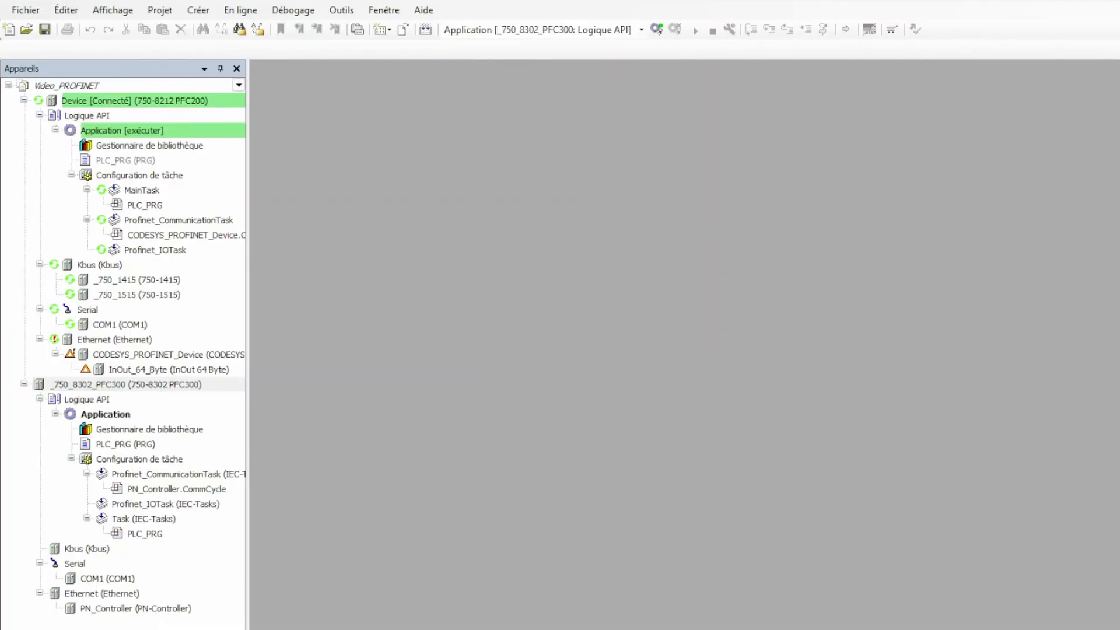
Add a CODESYS PROFINET Device, version SW=V4.4.0, under the PFC300's PN_Controller and open its station name for editing
left_click(597, 351)
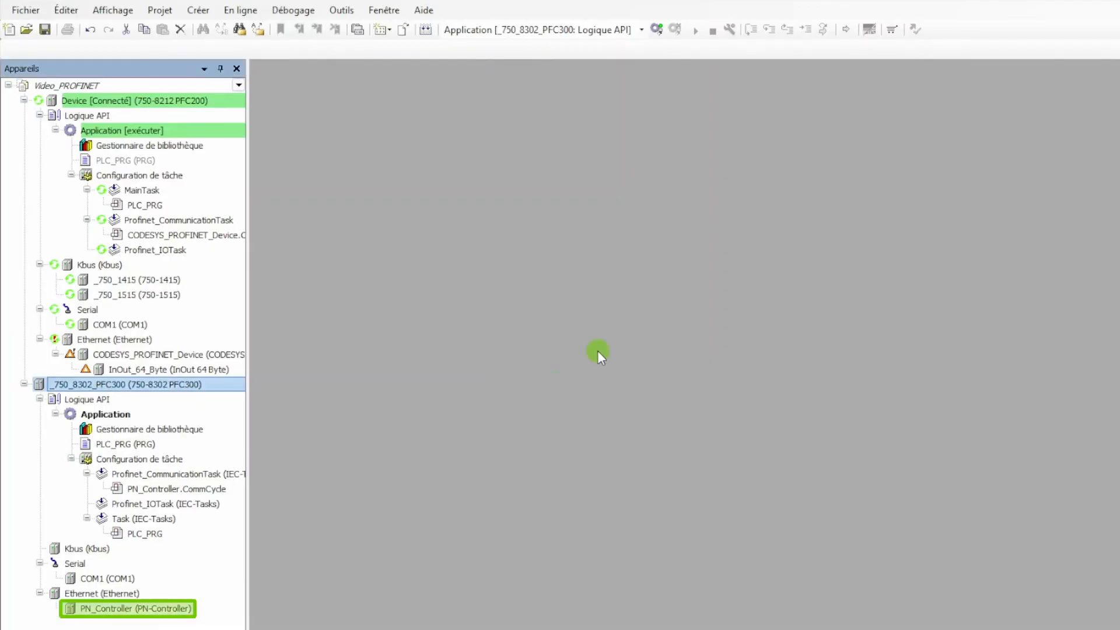
right_click(187, 609)
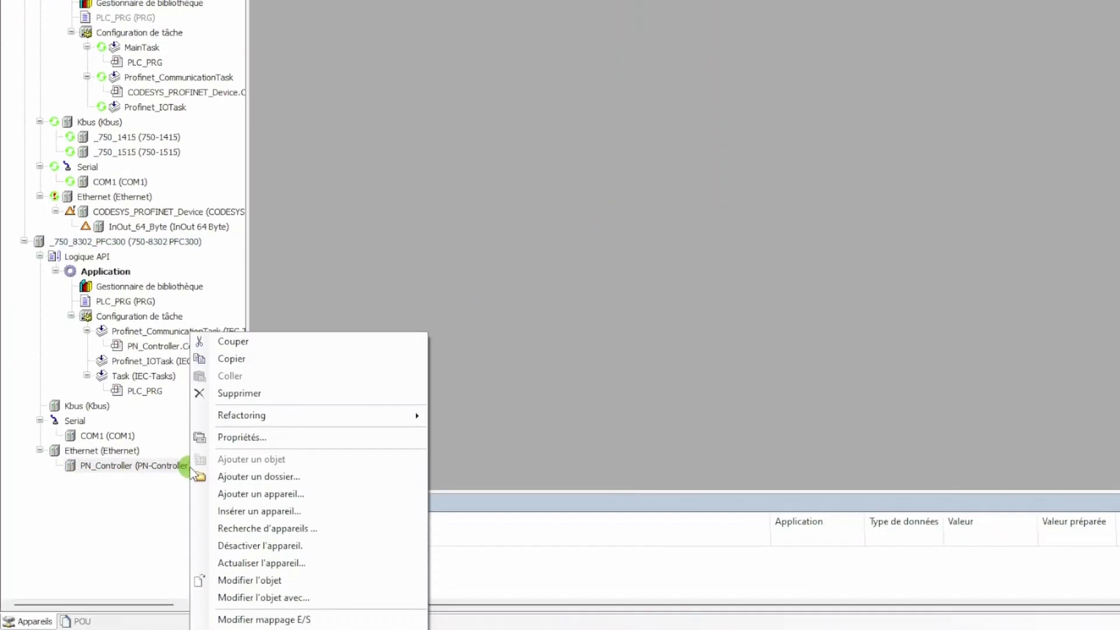
left_click(233, 459)
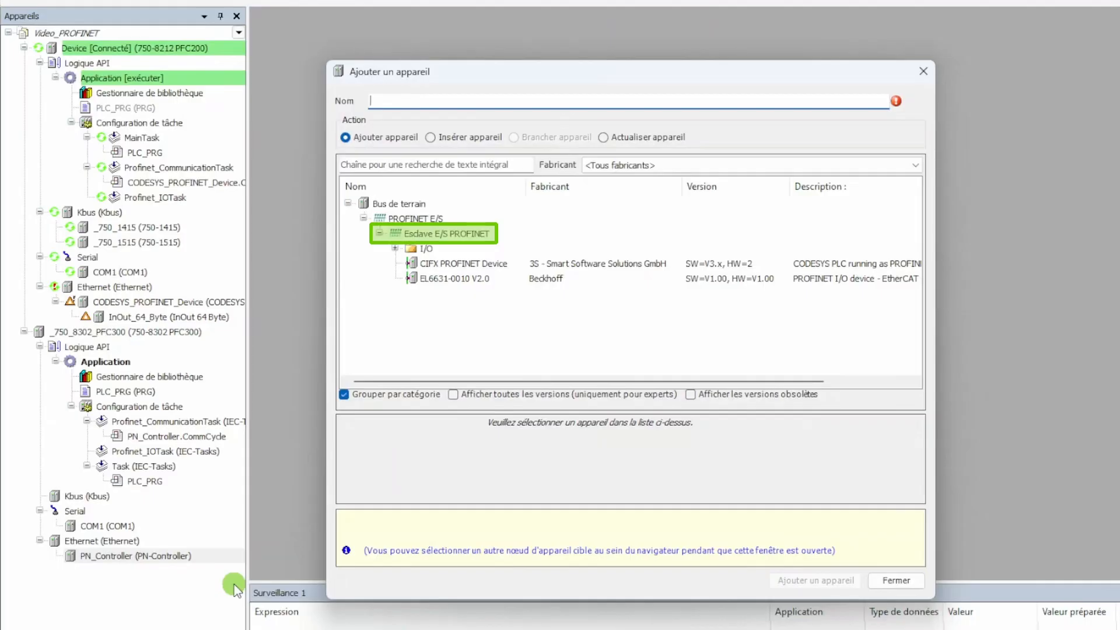
left_click(396, 250)
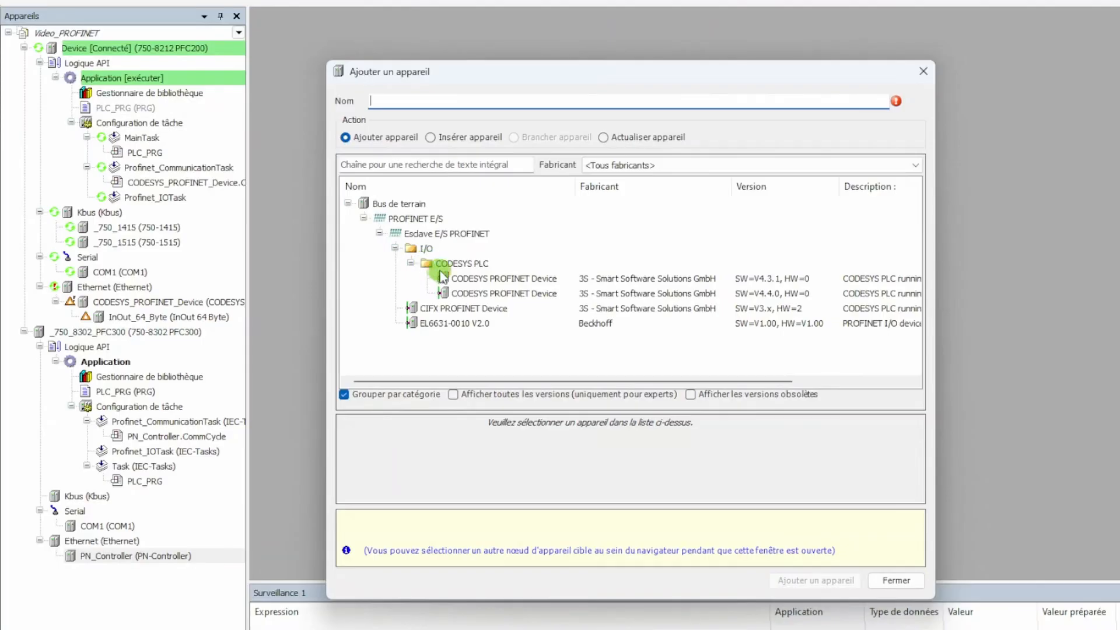
left_click(455, 293)
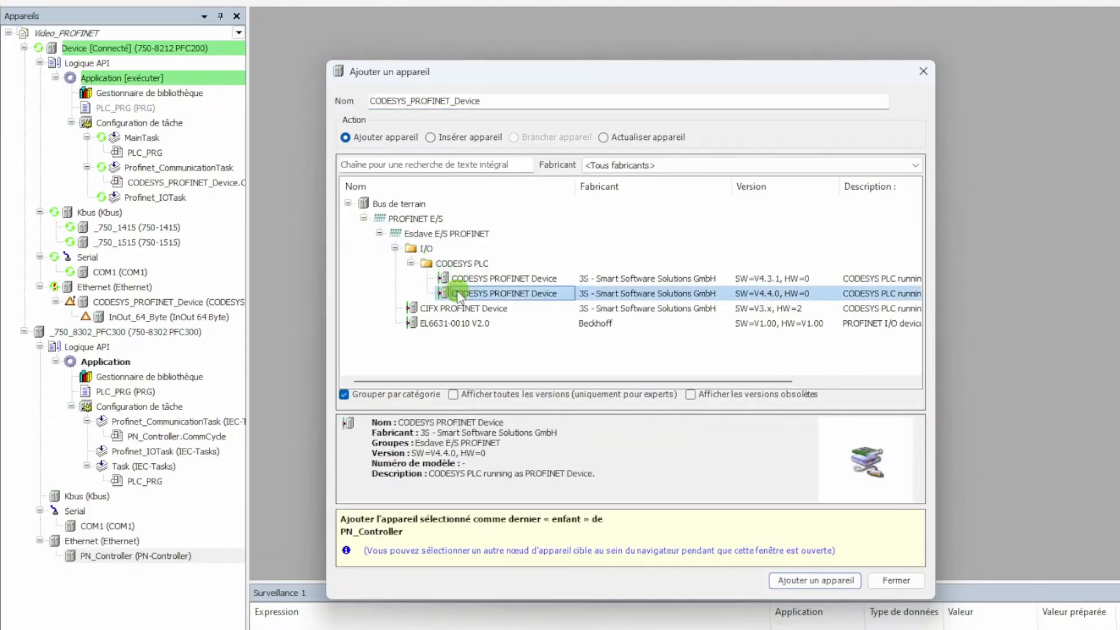
left_click(787, 580)
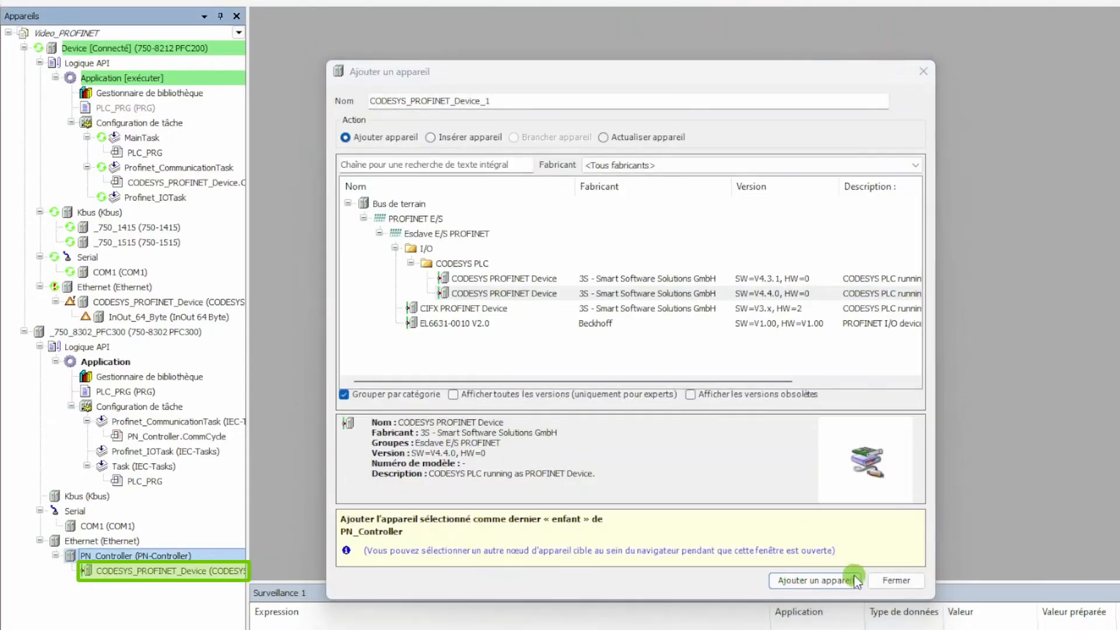
left_click(890, 580)
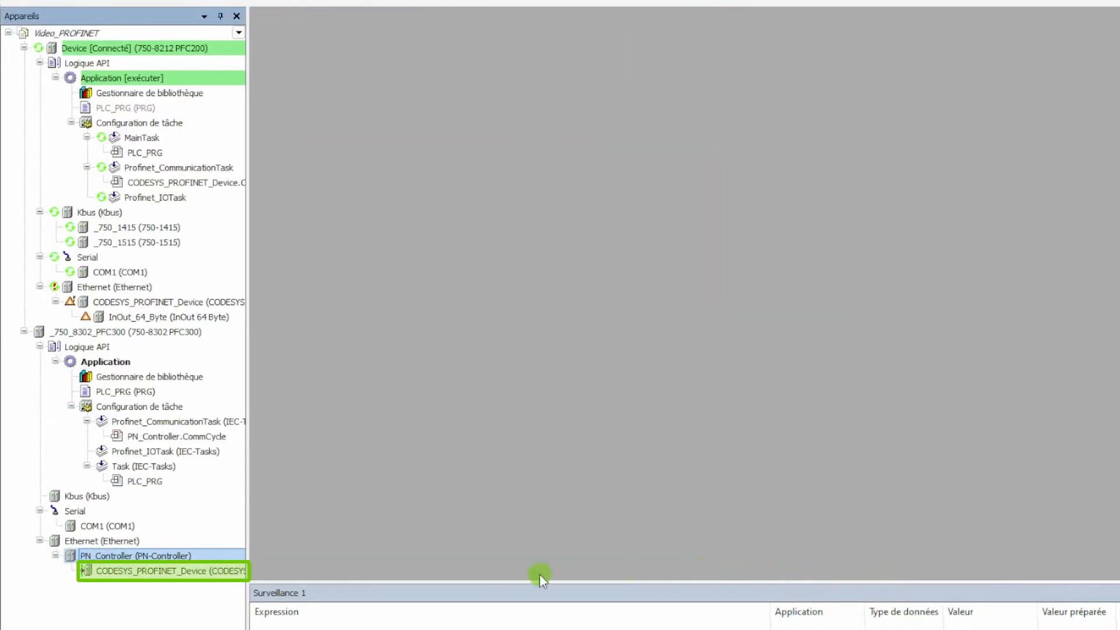
double_click(223, 571)
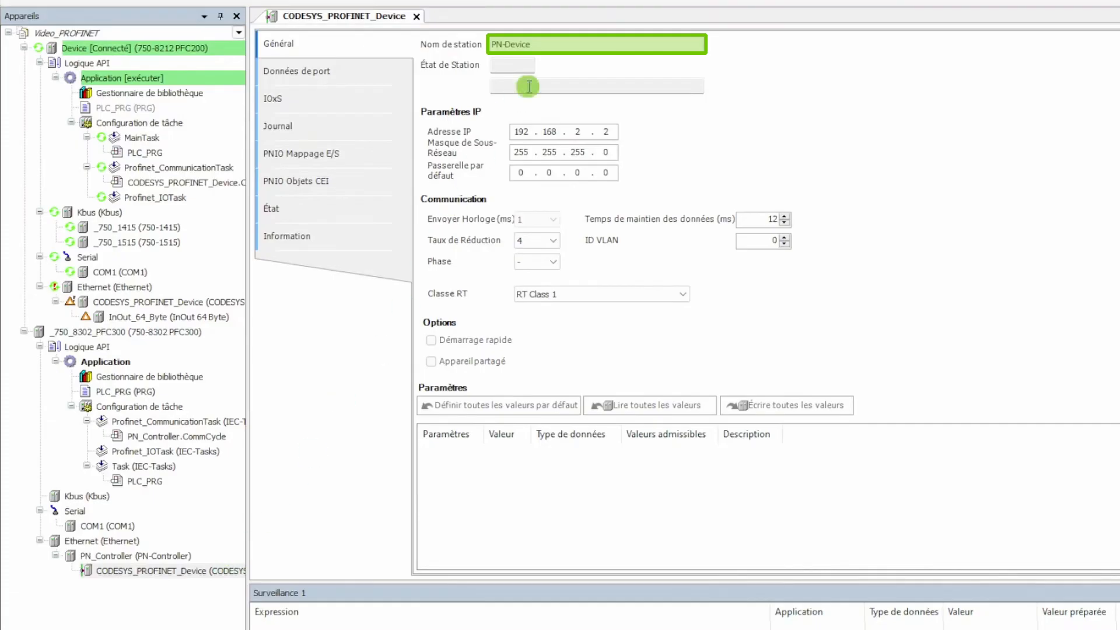
left_click(560, 45)
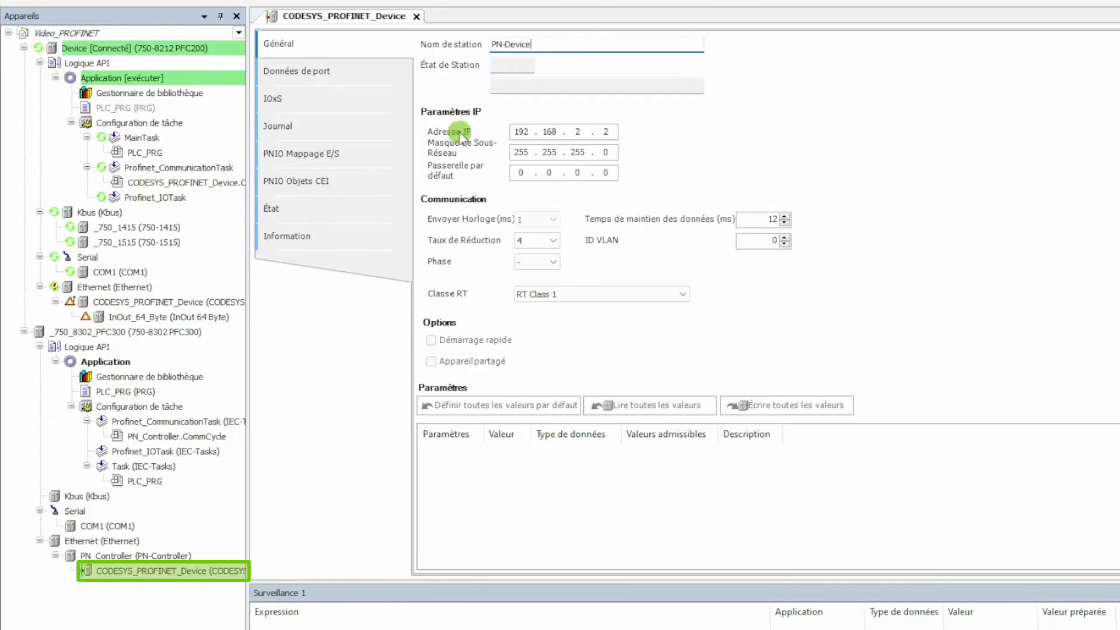
Add an InOut 64 Byte module under the CODESYS_PROFINET_Device of the PN_Controller
left_click(191, 572)
right_click(191, 571)
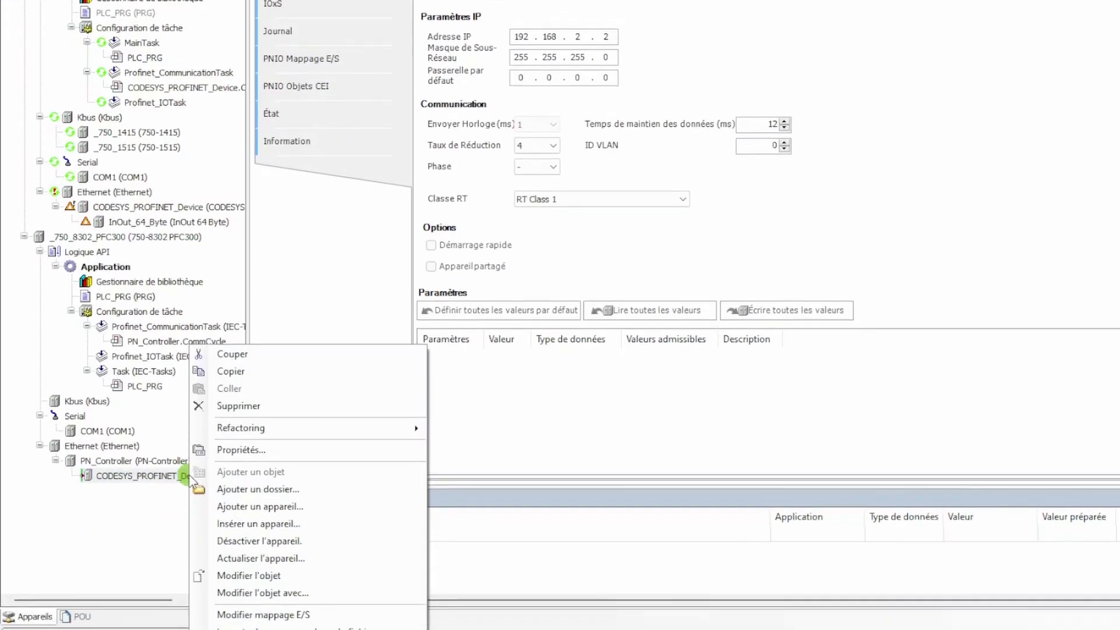
left_click(226, 601)
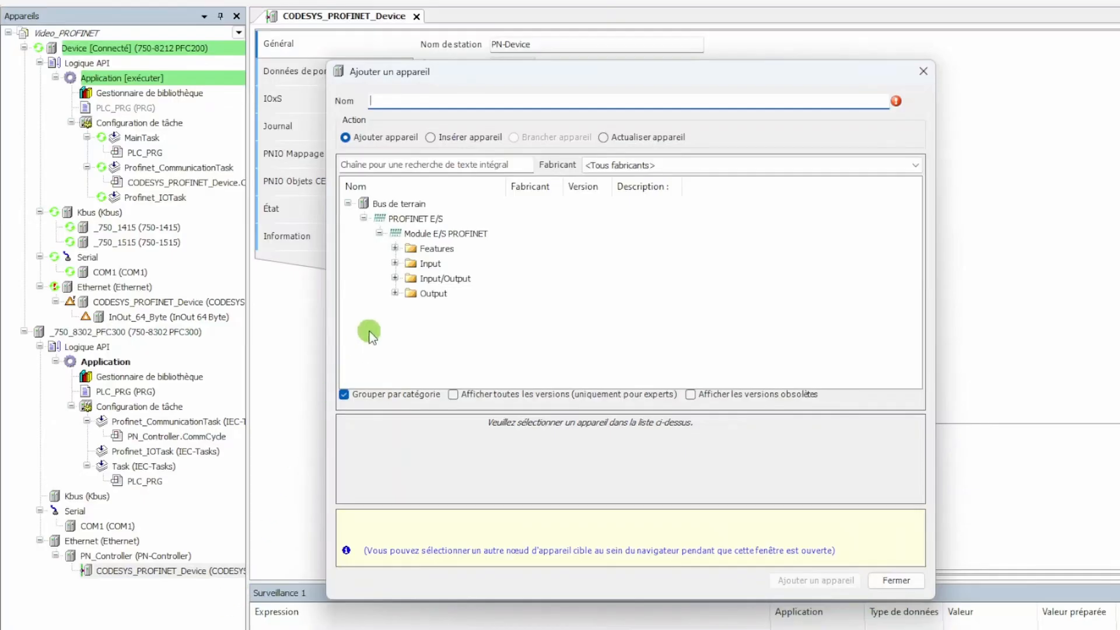
left_click(395, 278)
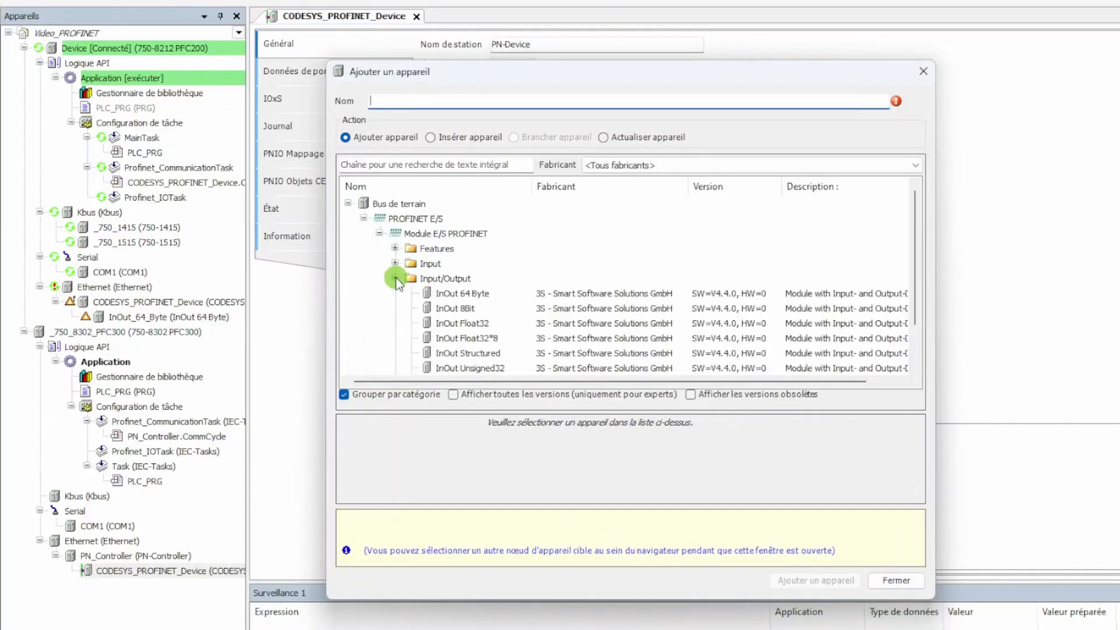
left_click(463, 293)
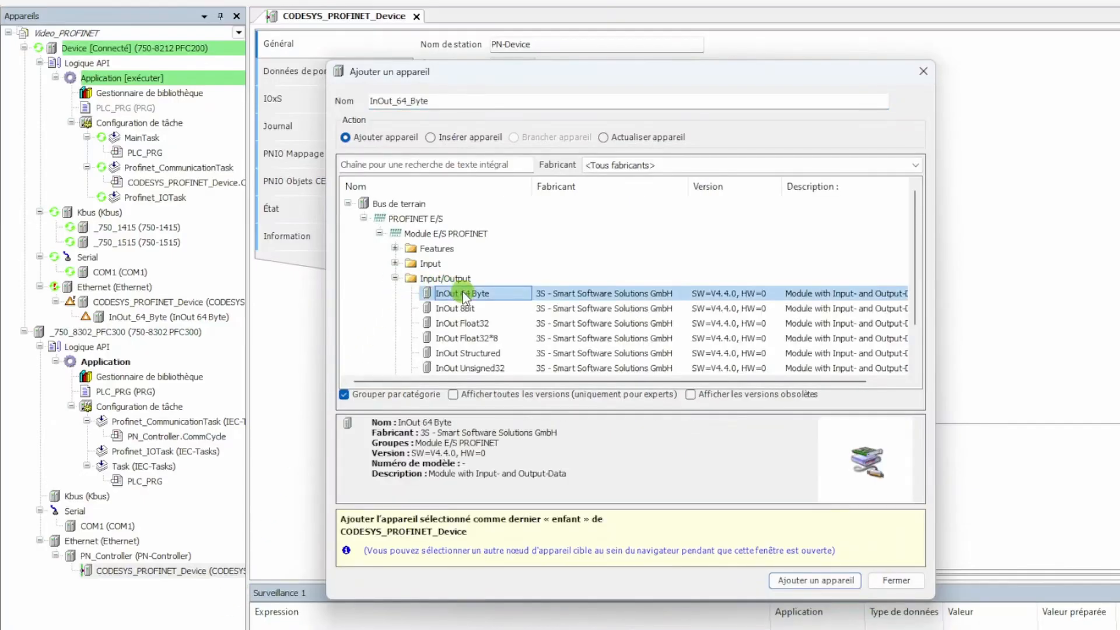
left_click(784, 581)
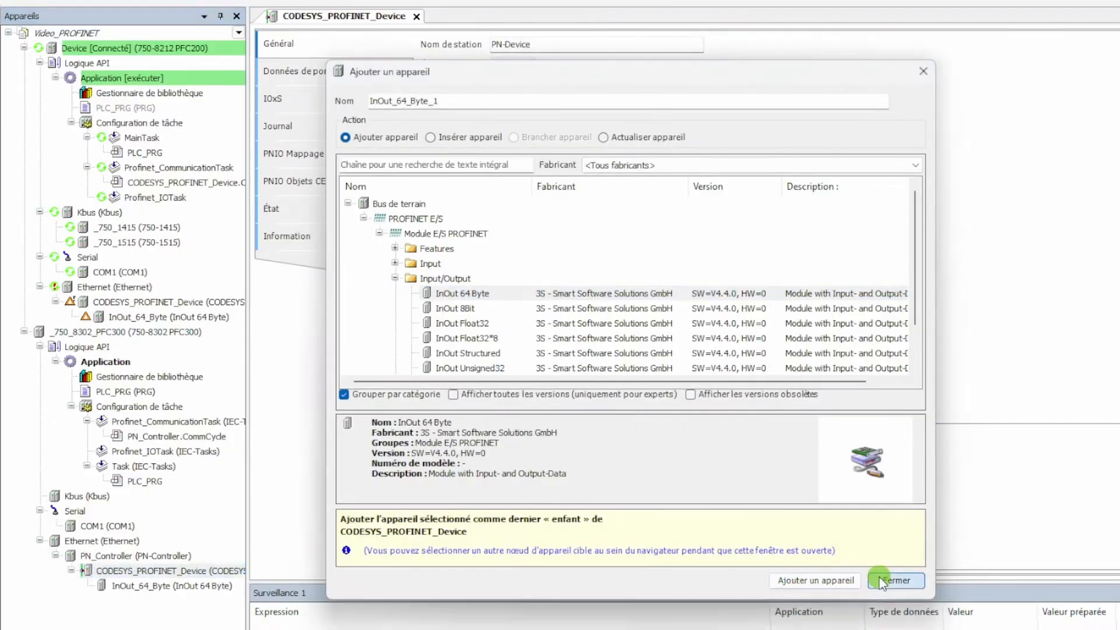
left_click(880, 580)
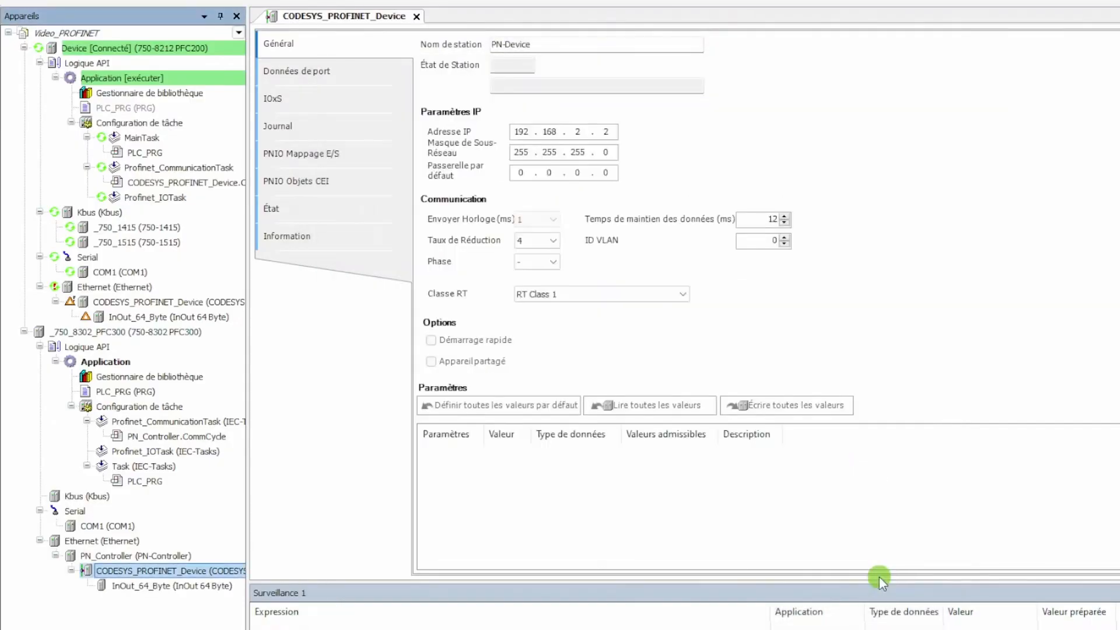
In the new InOut_64_Byte module's PNIO I/O mapping, map Input Data to PN_Entrees and Output Data to PN_Sorties
double_click(202, 587)
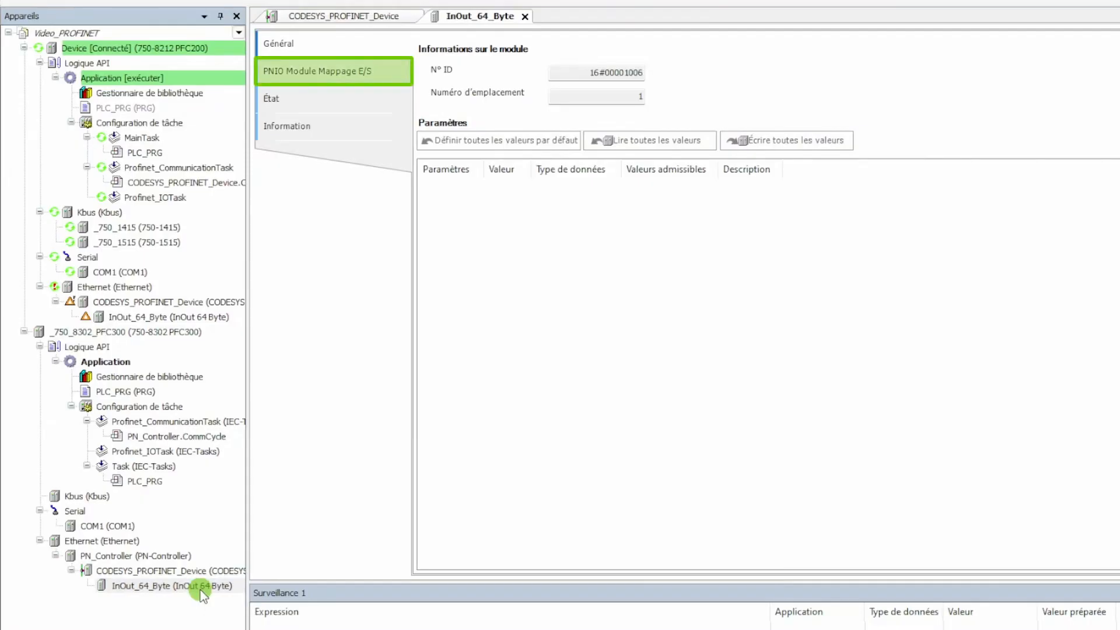
left_click(341, 71)
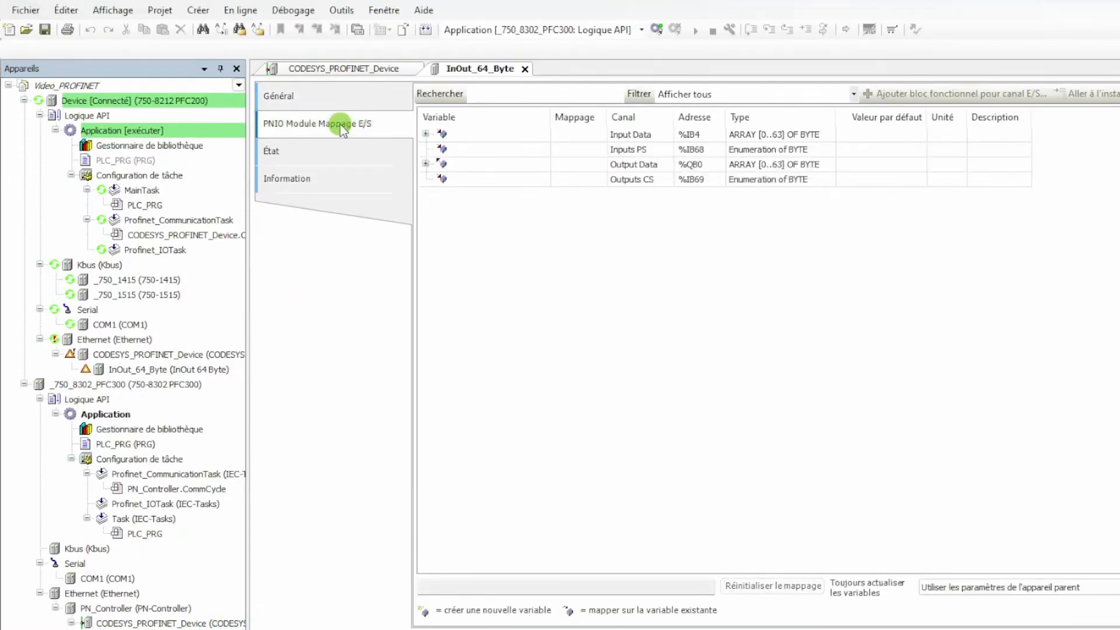
double_click(463, 139)
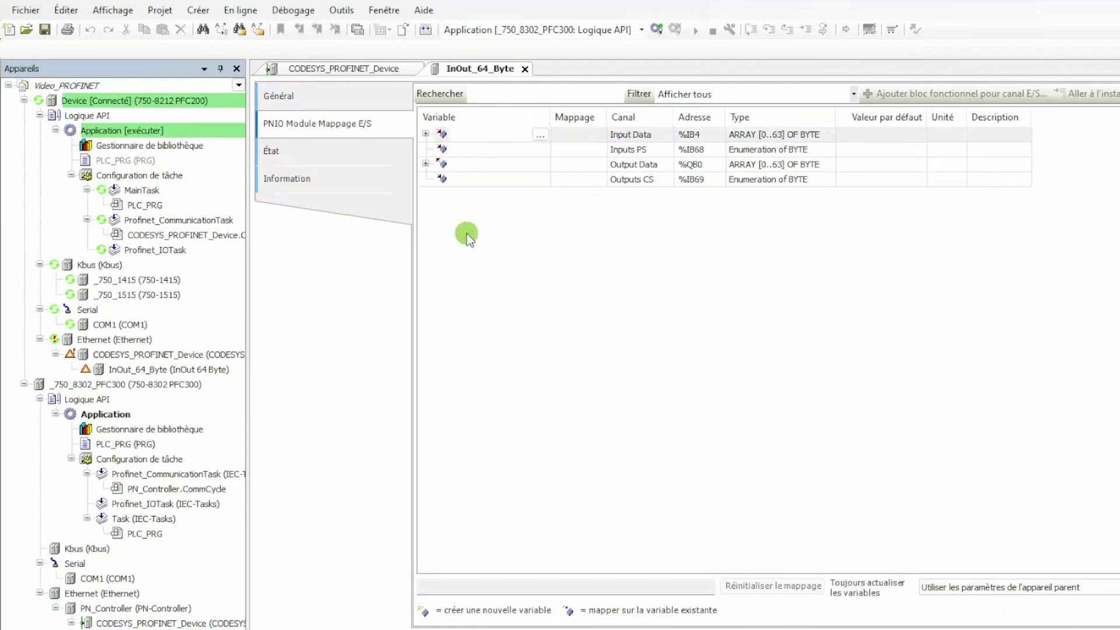
type("PN_Entrees")
key("Return")
double_click(466, 163)
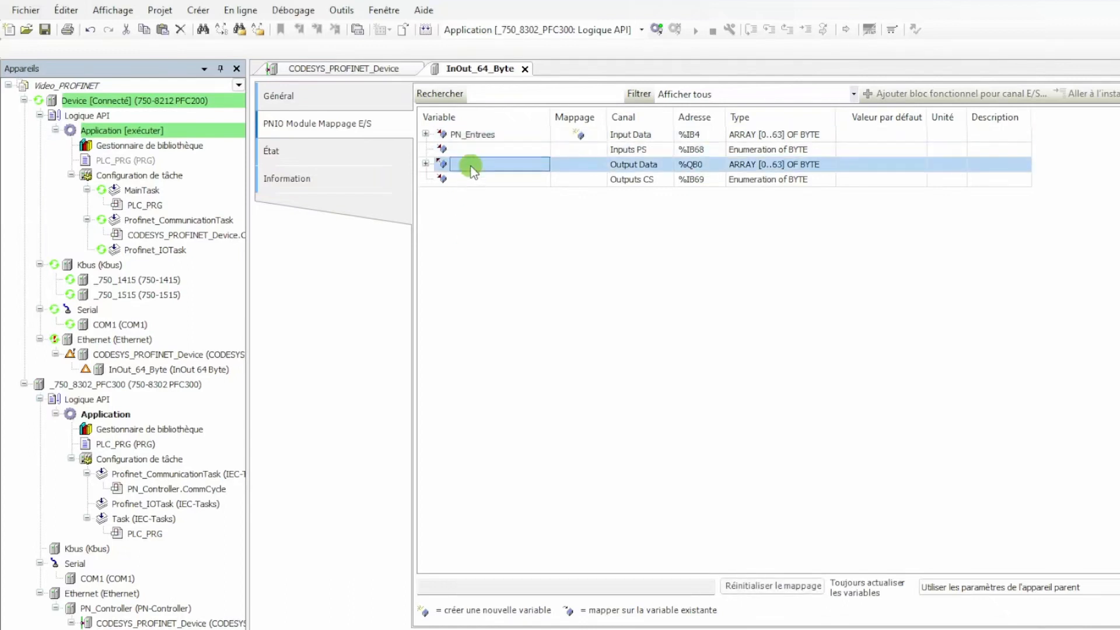
type("PN_Sorties")
key("Return")
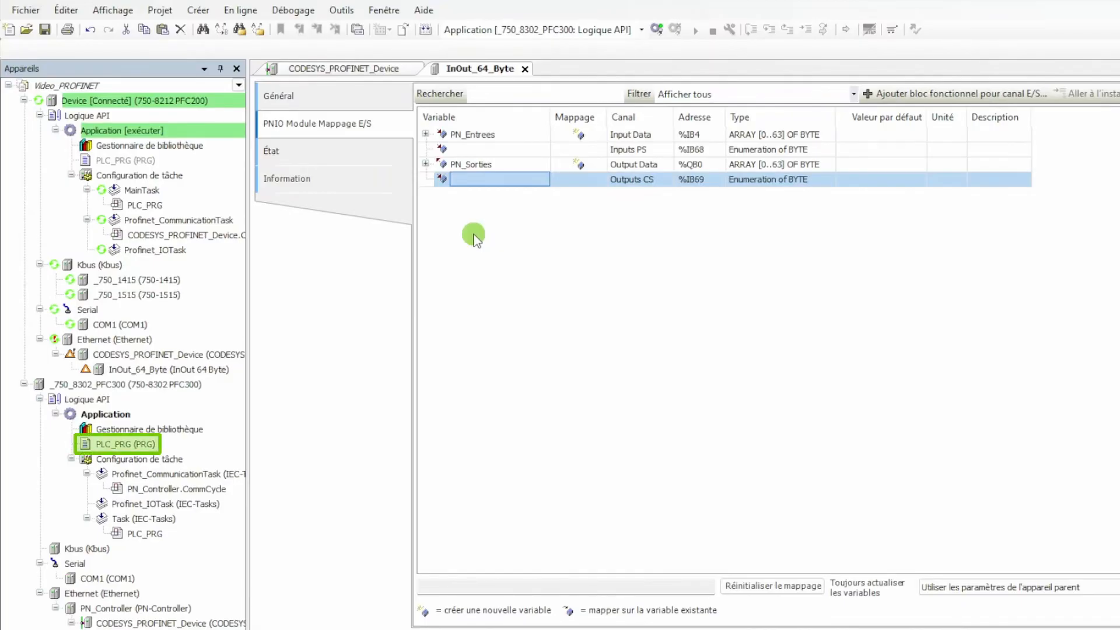
Generate code for the PFC300 application containing PLC_PRG, log in to the controller with a download, and start the application
double_click(170, 442)
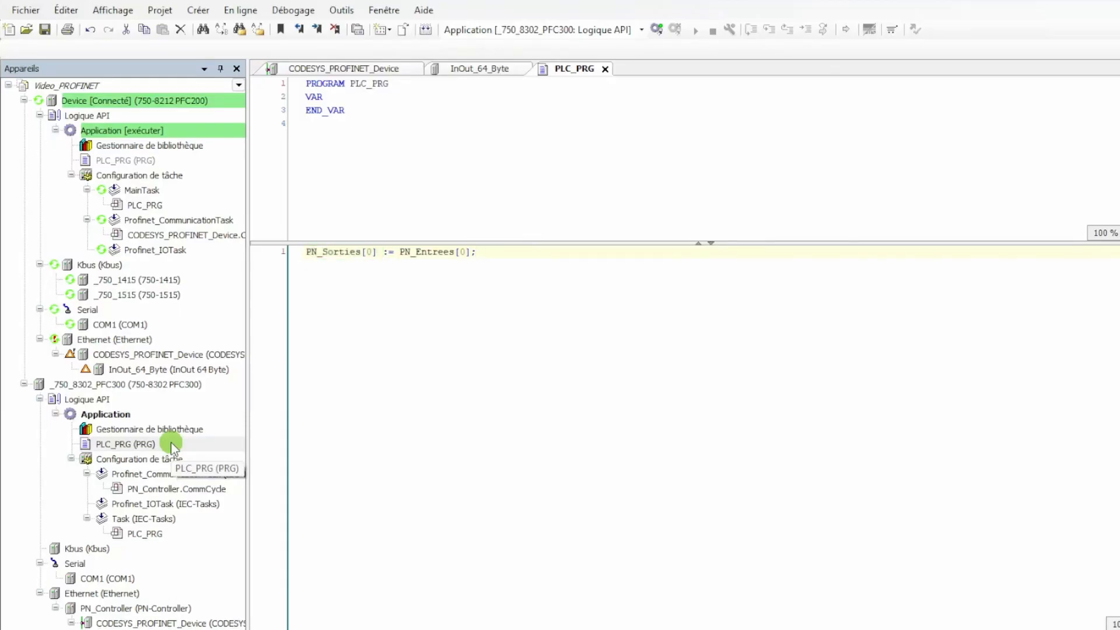
left_click(431, 29)
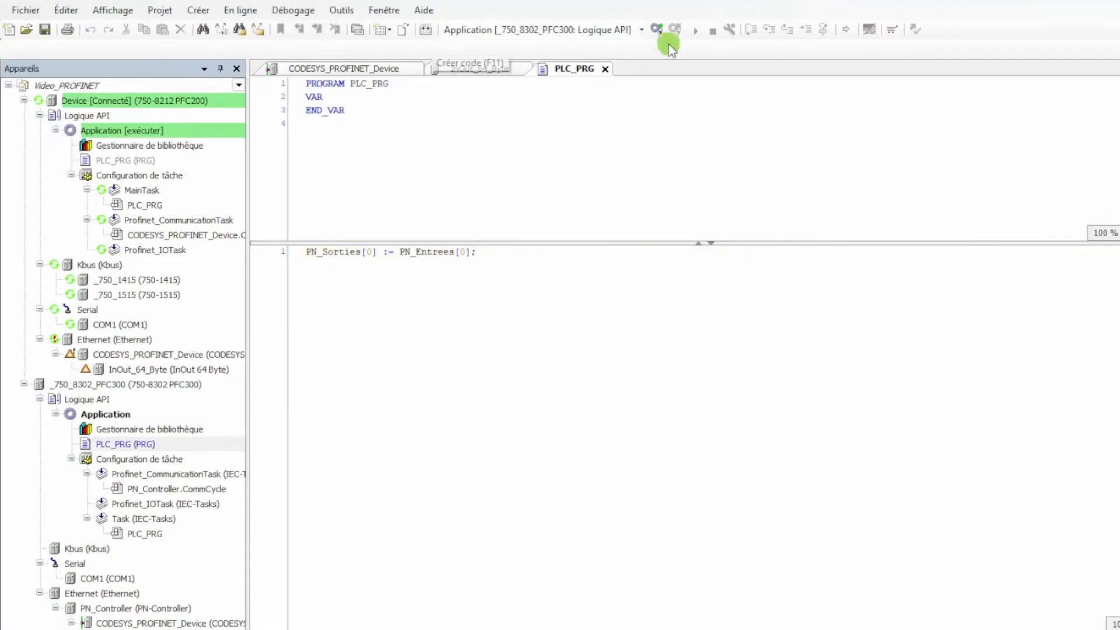
left_click(660, 29)
left_click(625, 434)
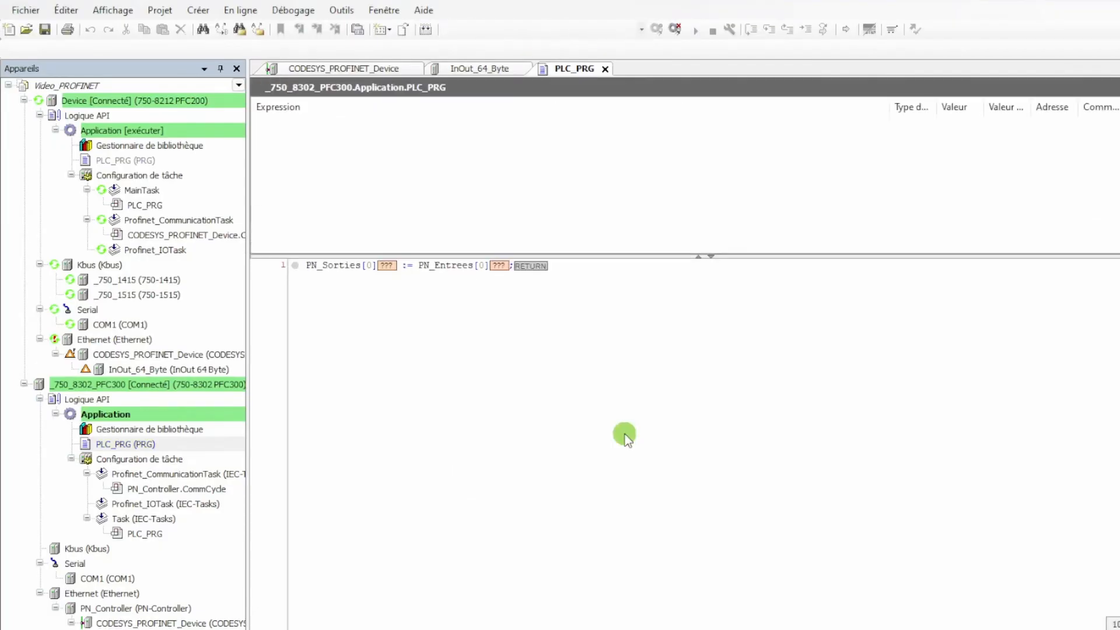
left_click(694, 30)
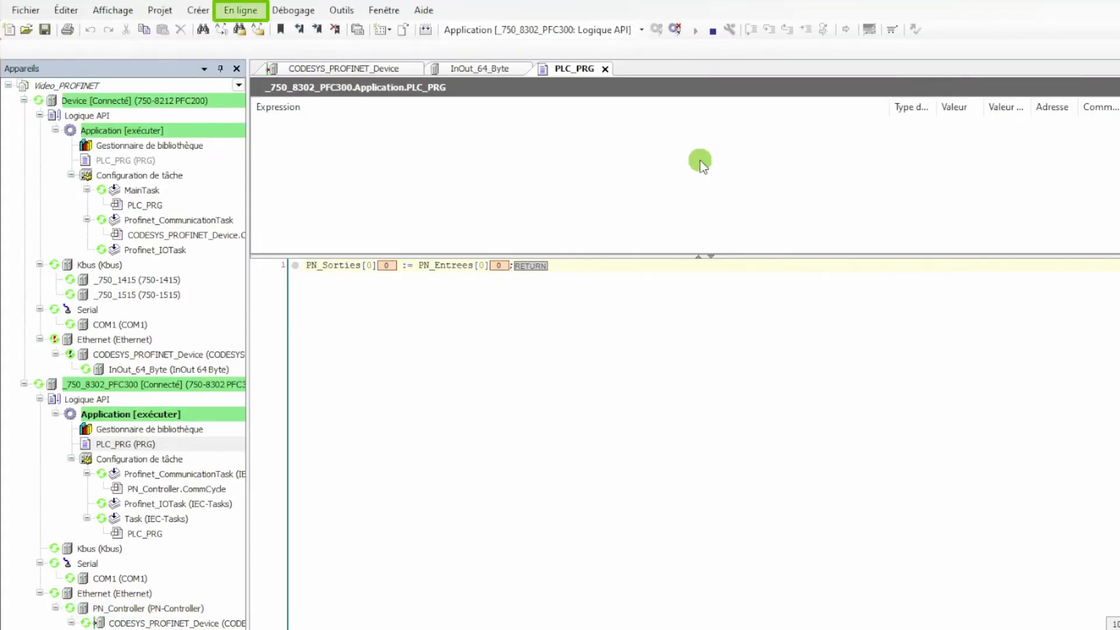
Create a boot application on the PFC300 and log out of the controller
left_click(245, 10)
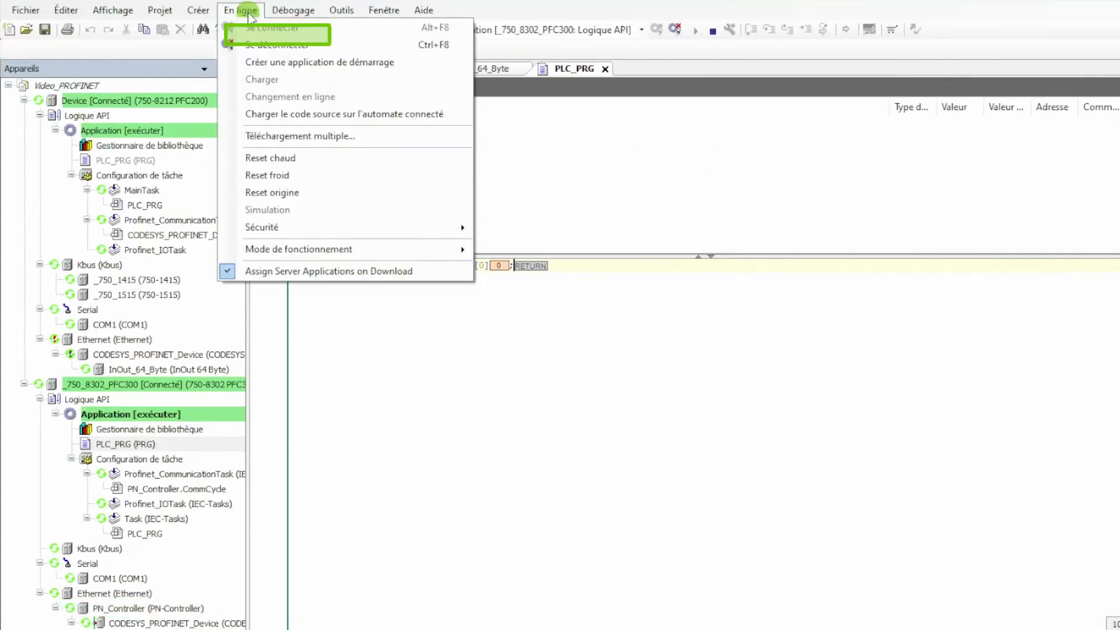
left_click(292, 62)
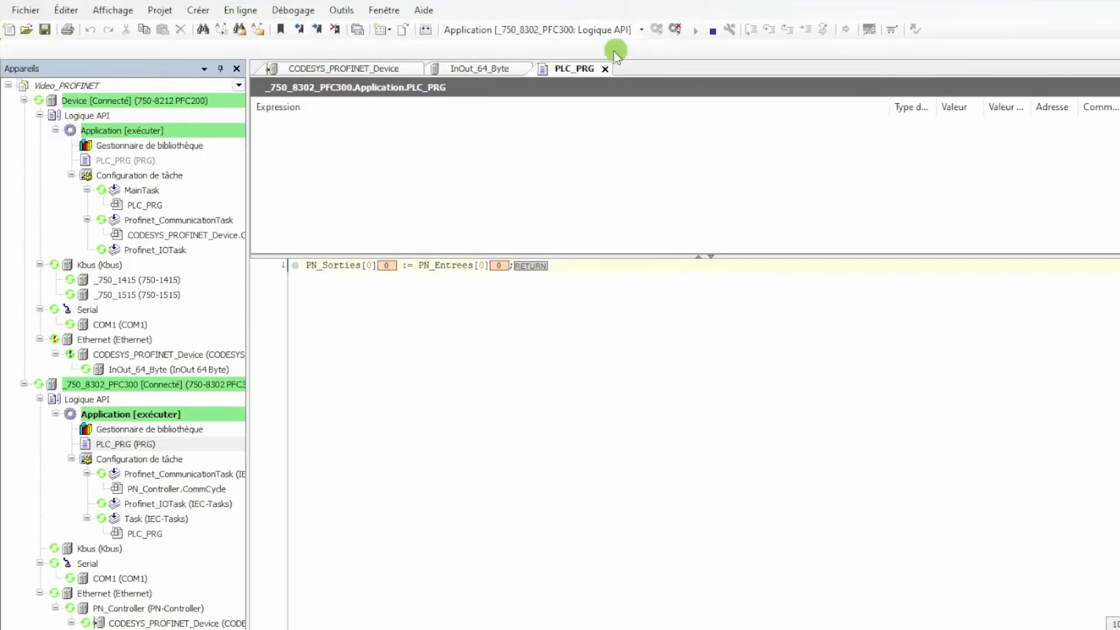
left_click(677, 29)
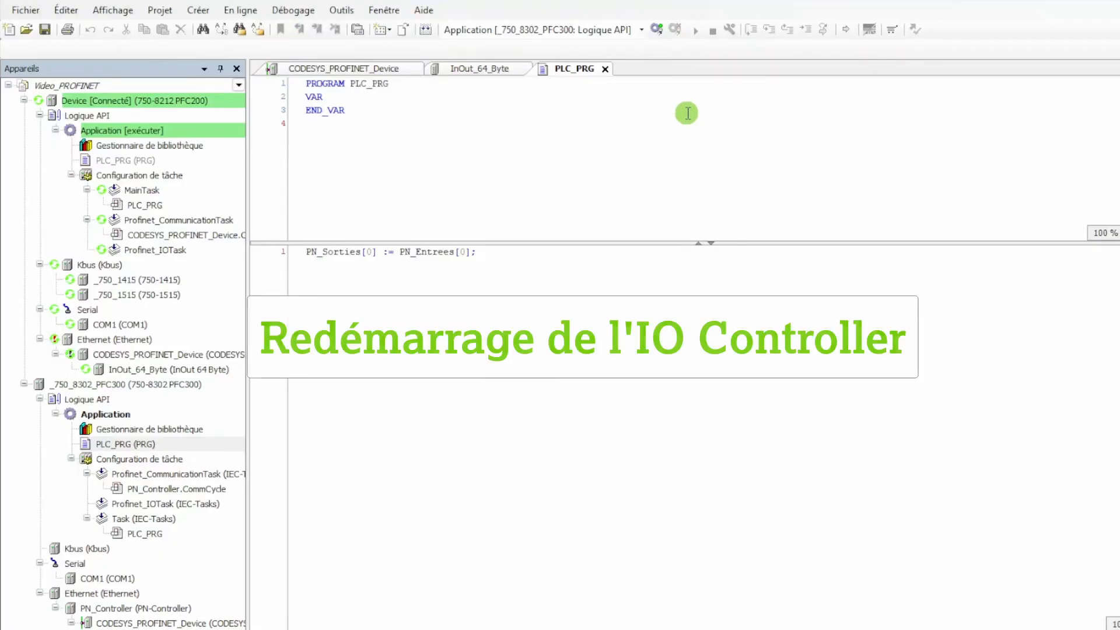
Re-establish the connection to the restarted PFC300 at 192.168.1.3 and log in to its application
double_click(190, 386)
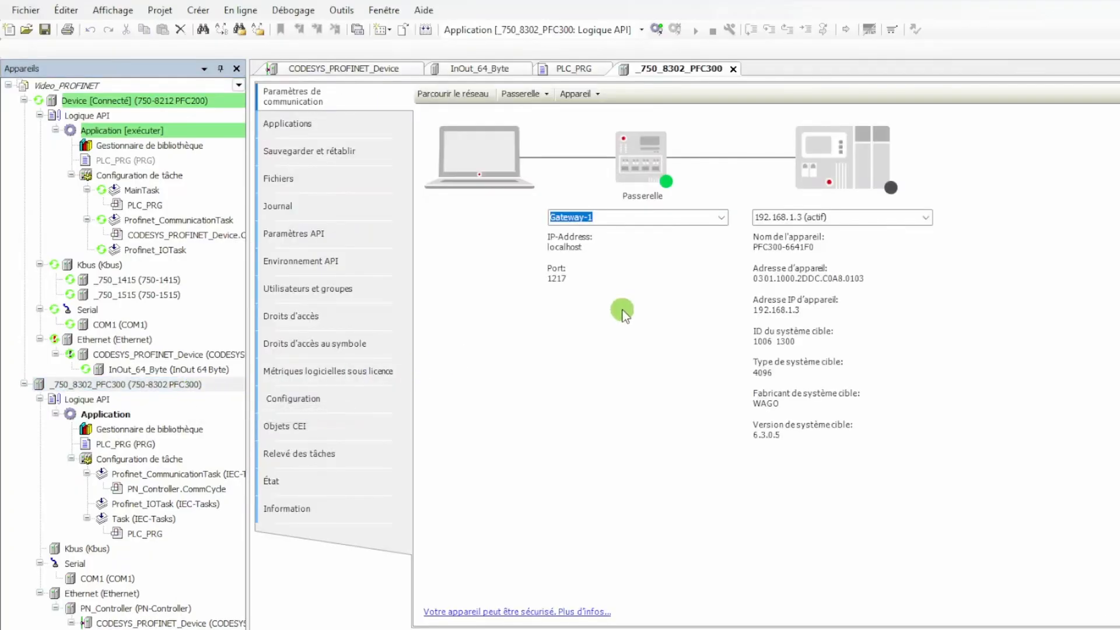
left_click(840, 217)
key("Return")
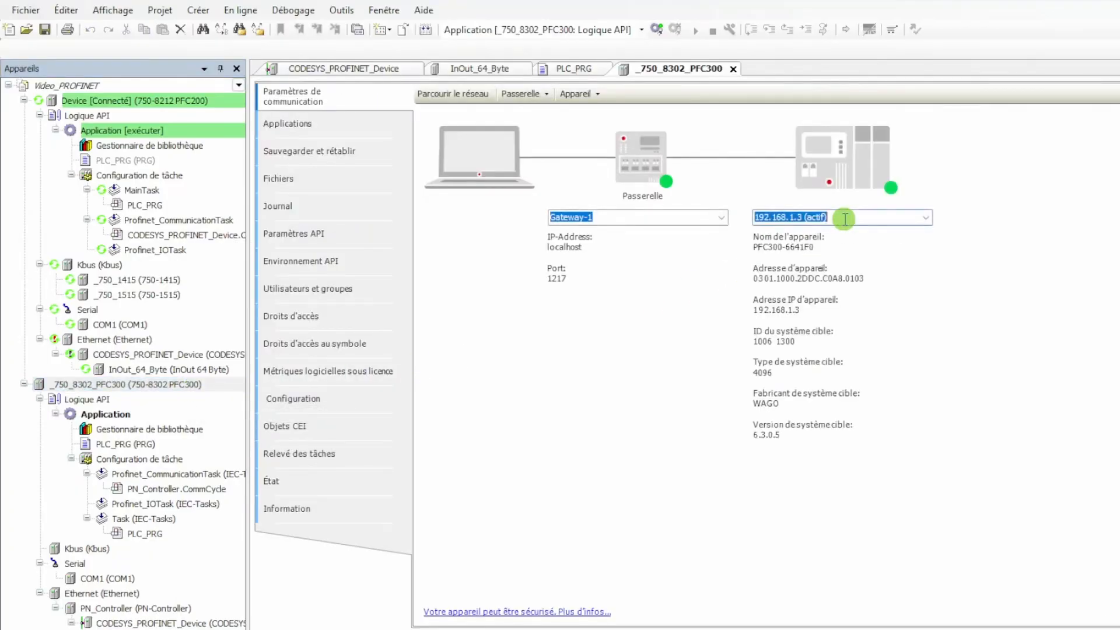
left_click(658, 29)
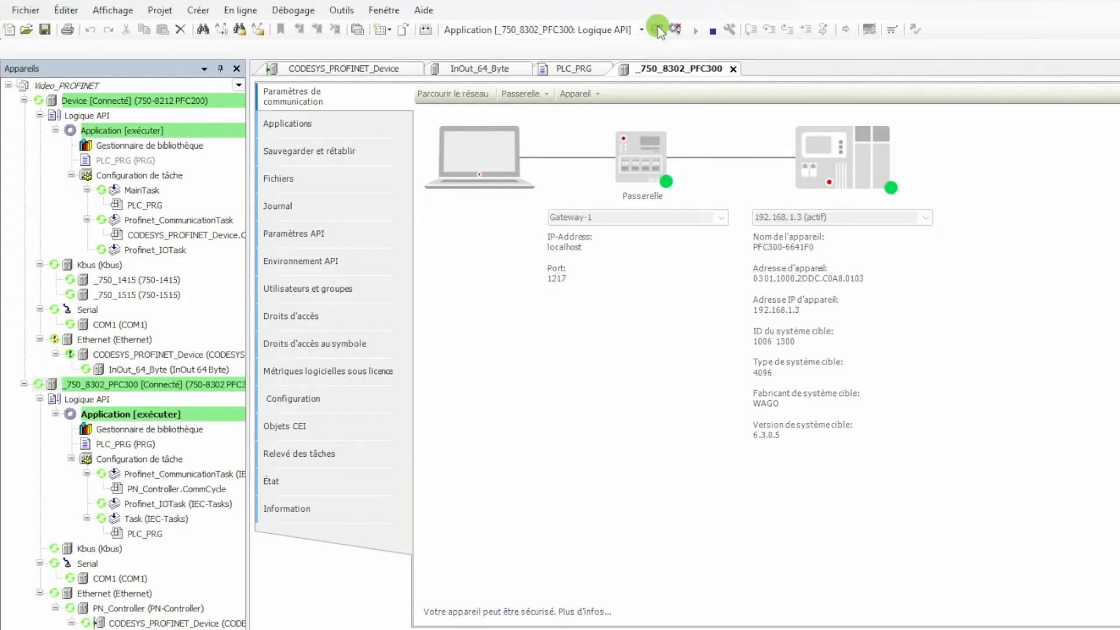
Check the live values in the PLC_PRG of the PFC300 and PFC200 and the 750-1515 module's output channels
double_click(191, 445)
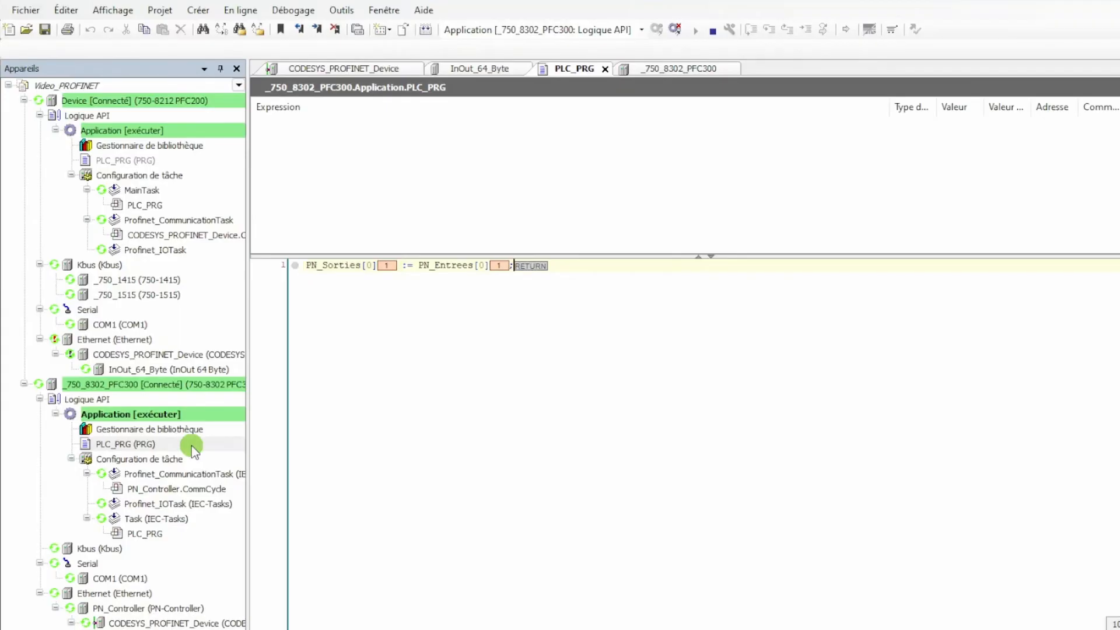
double_click(125, 161)
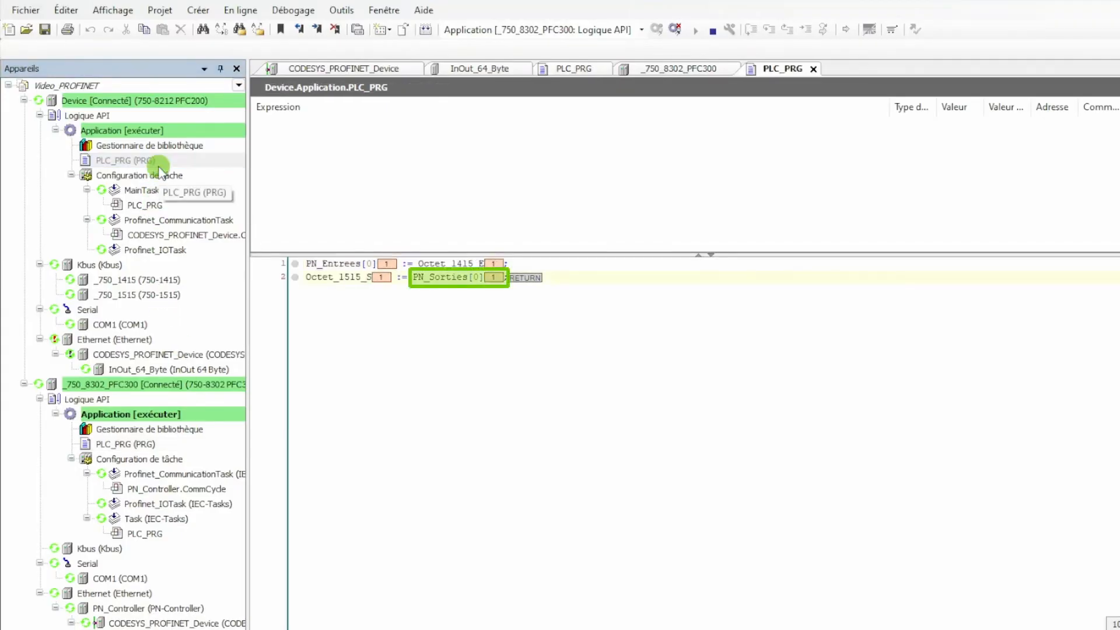
left_click(159, 294)
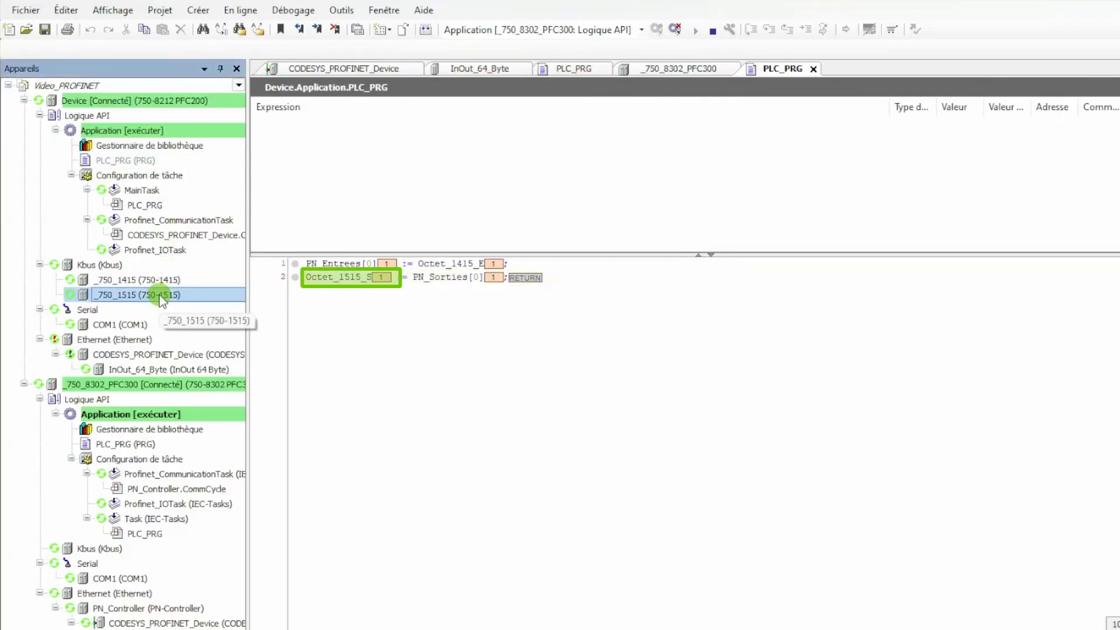
double_click(159, 294)
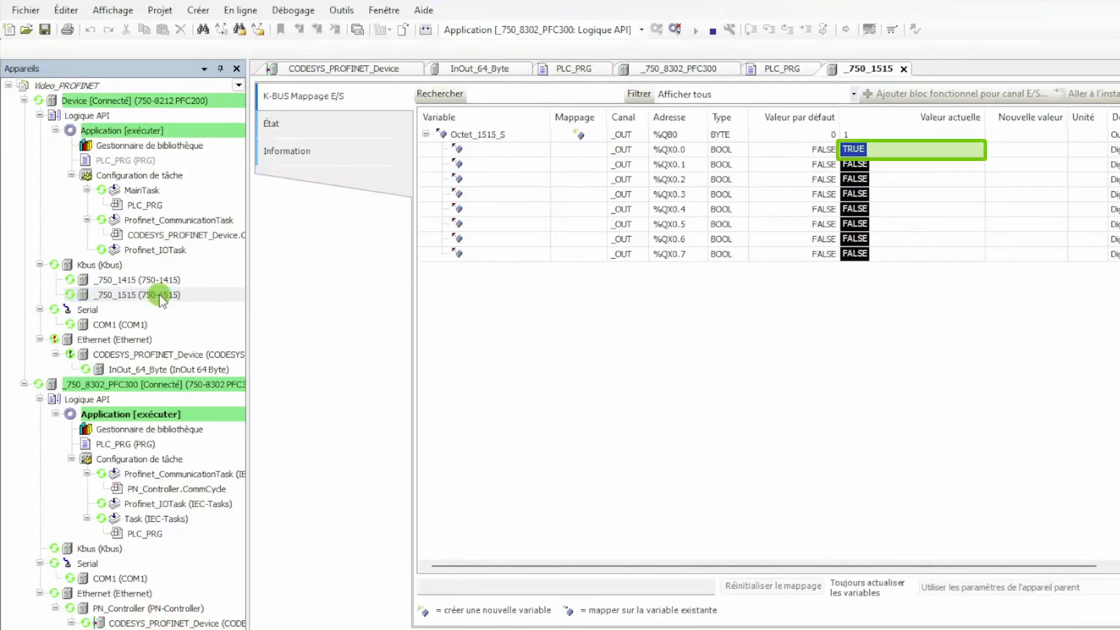